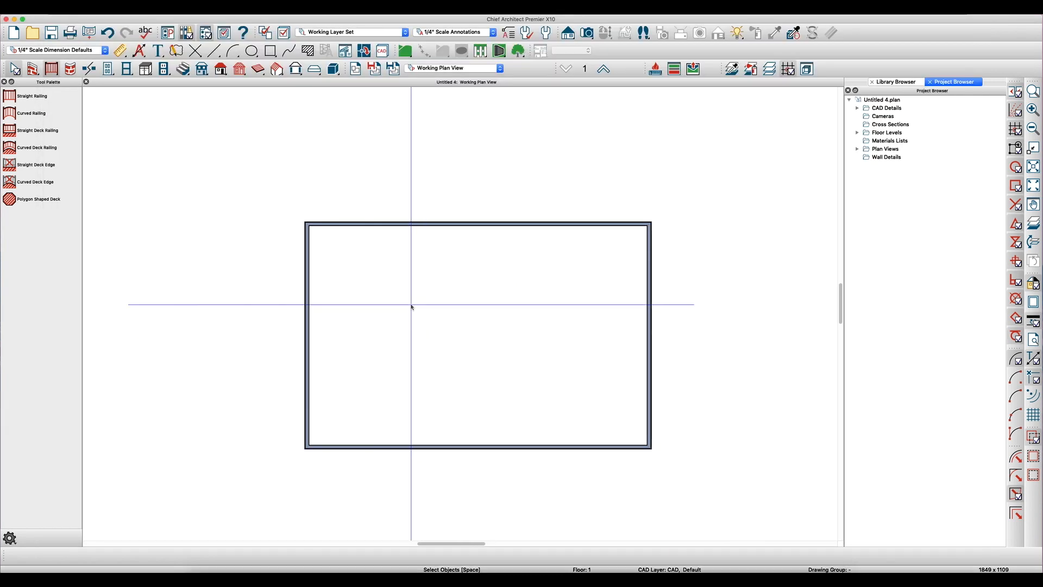
- Set the straight railing default's style to Panels with Post to Beam newels, no top rail and no raised bottom
scroll(419, 378, "down", 3)
scroll(407, 240, "up", 3)
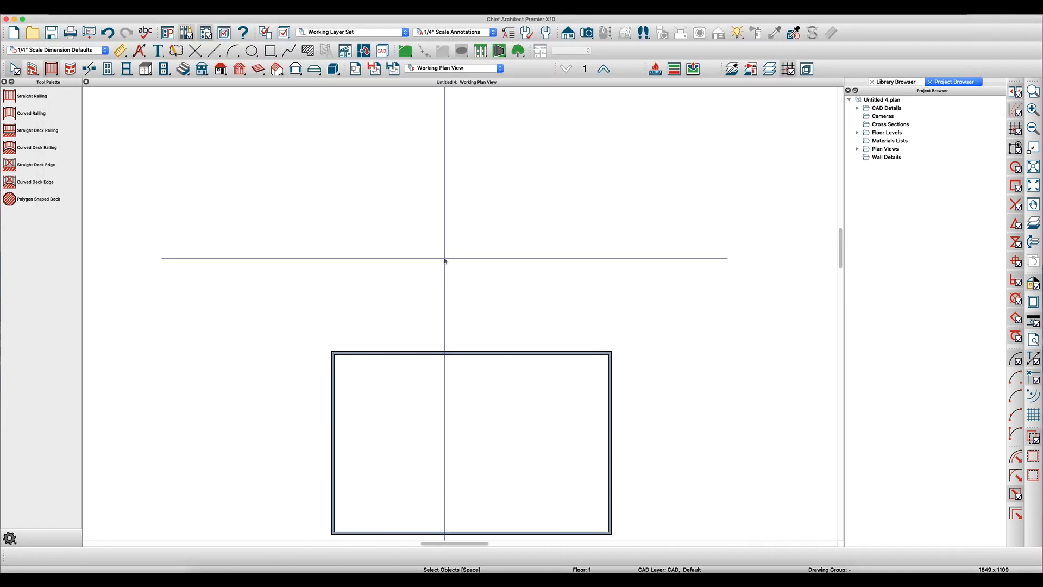
scroll(428, 265, "up", 2)
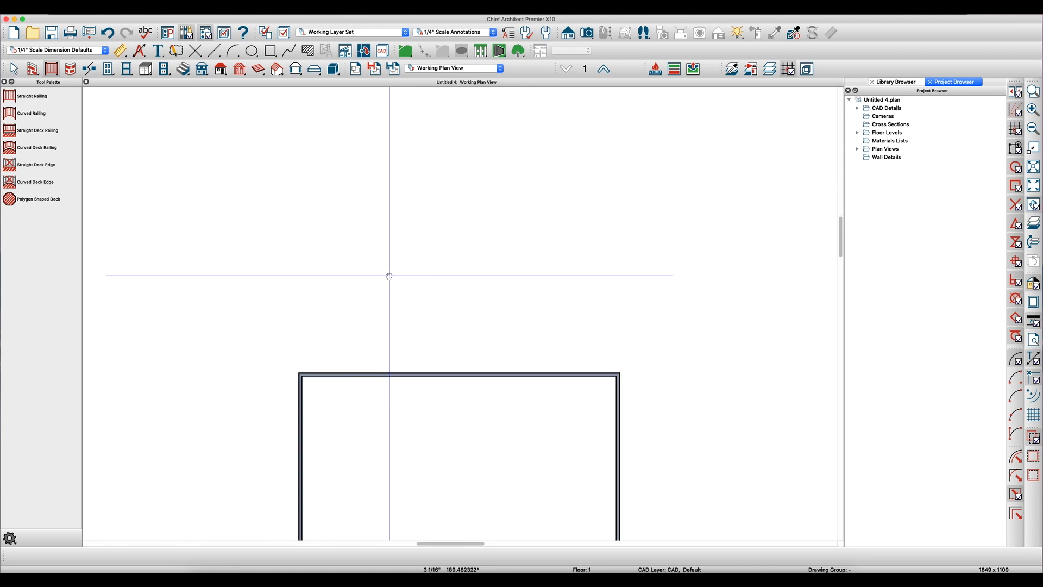
scroll(364, 283, "up", 1)
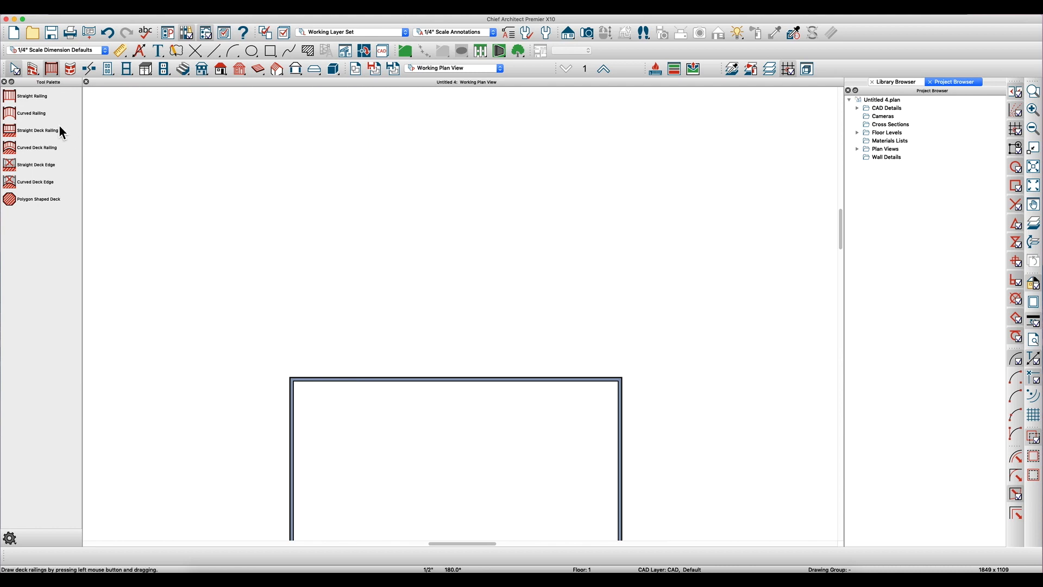
double_click(34, 98)
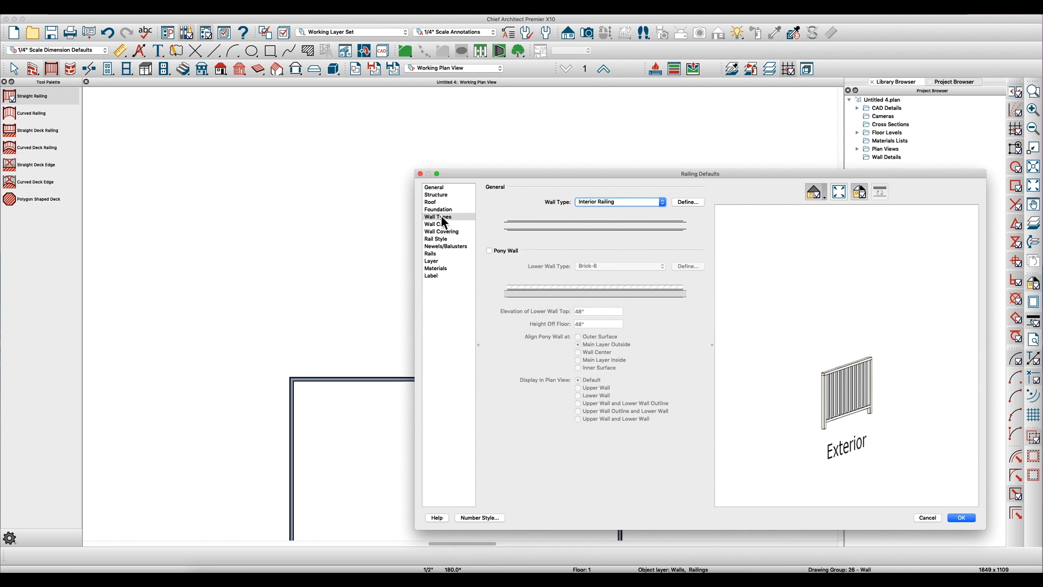
left_click(441, 239)
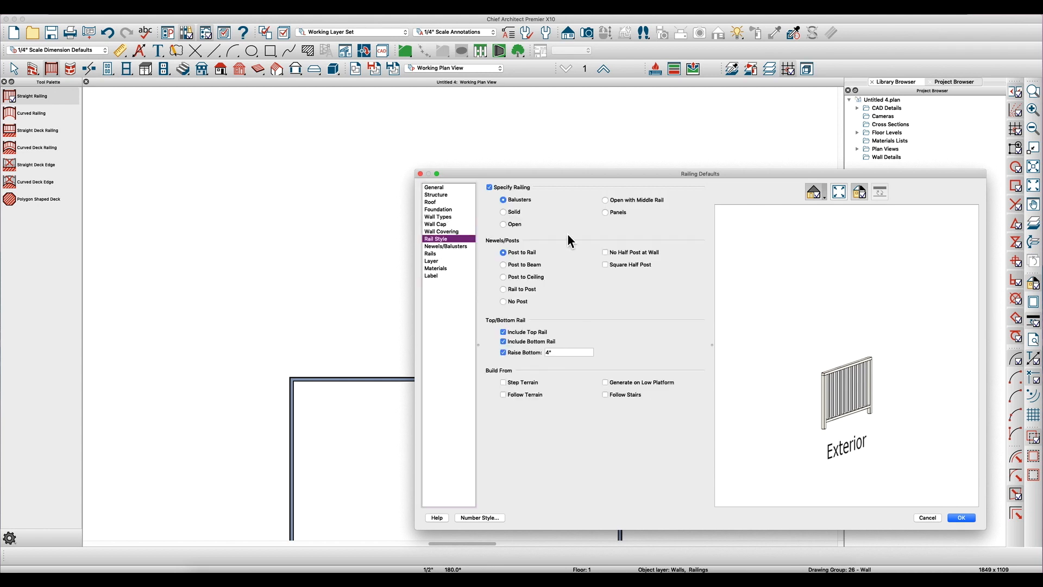
left_click(612, 218)
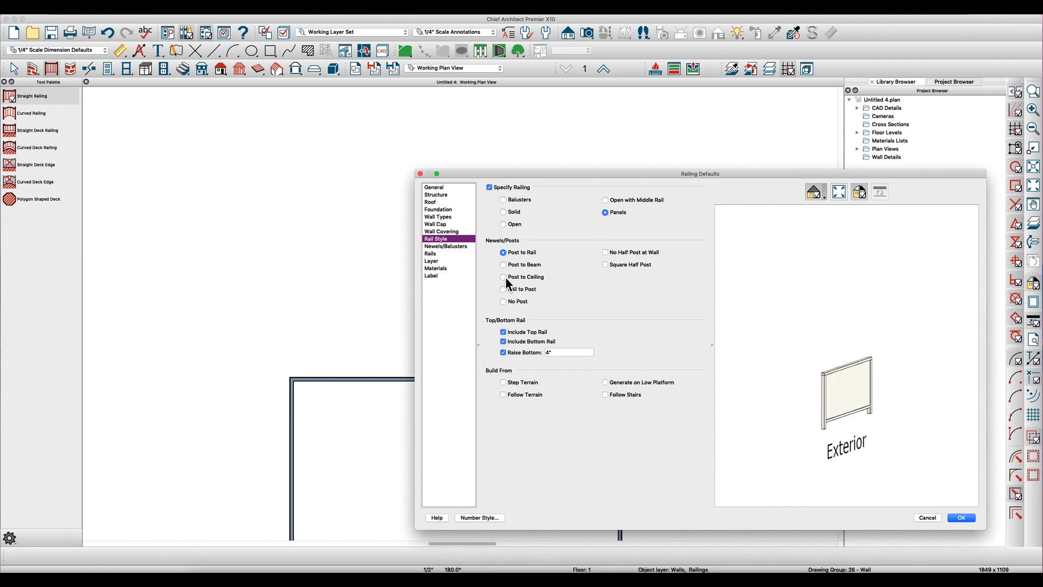
left_click(517, 265)
left_click(526, 332)
left_click(526, 352)
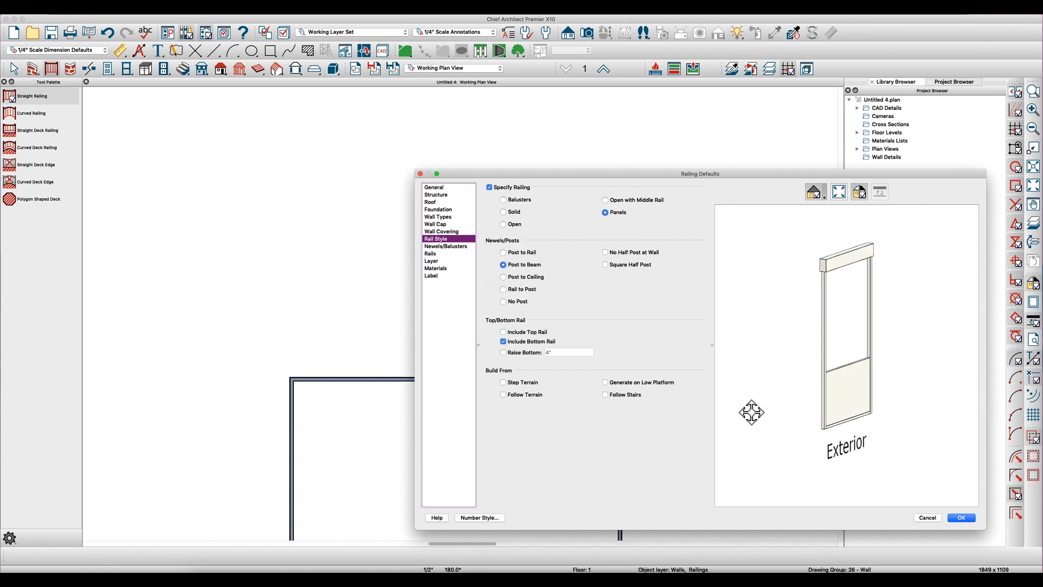
- Set the default railing height to 97 1/8"
left_click(433, 248)
left_click(555, 200)
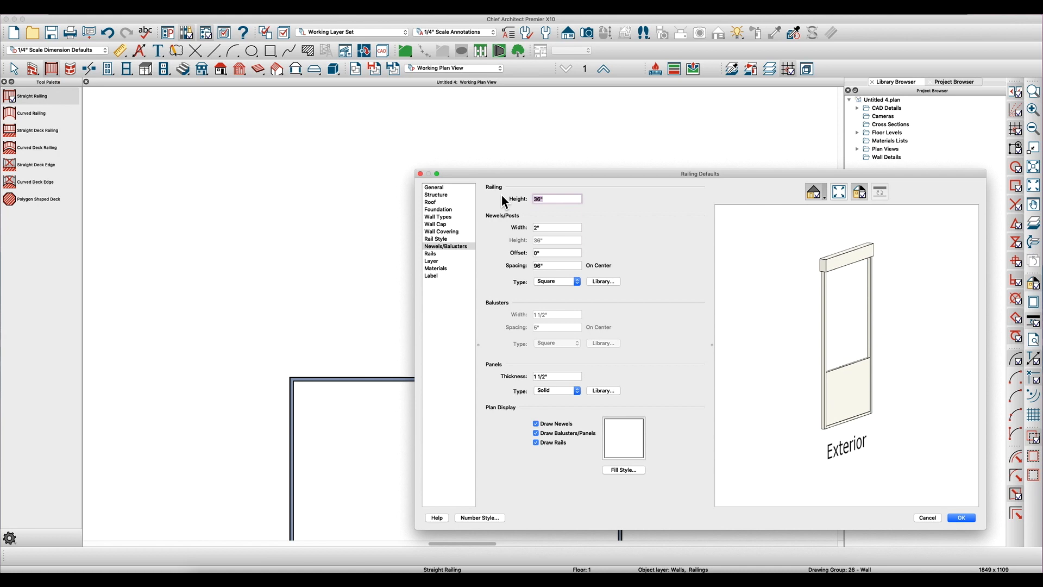
type("109")
key("Tab")
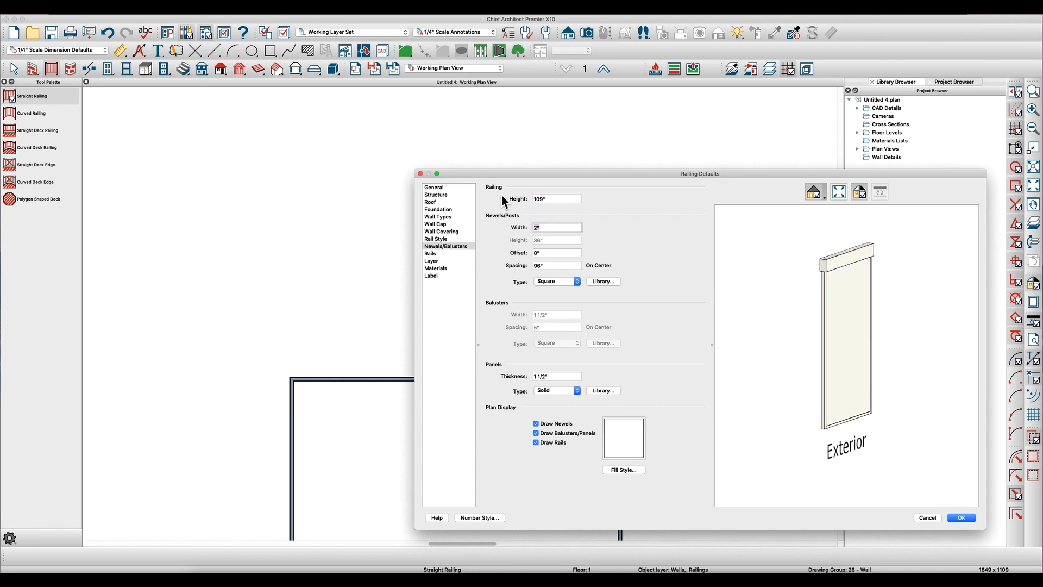
scroll(820, 256, "up", 5)
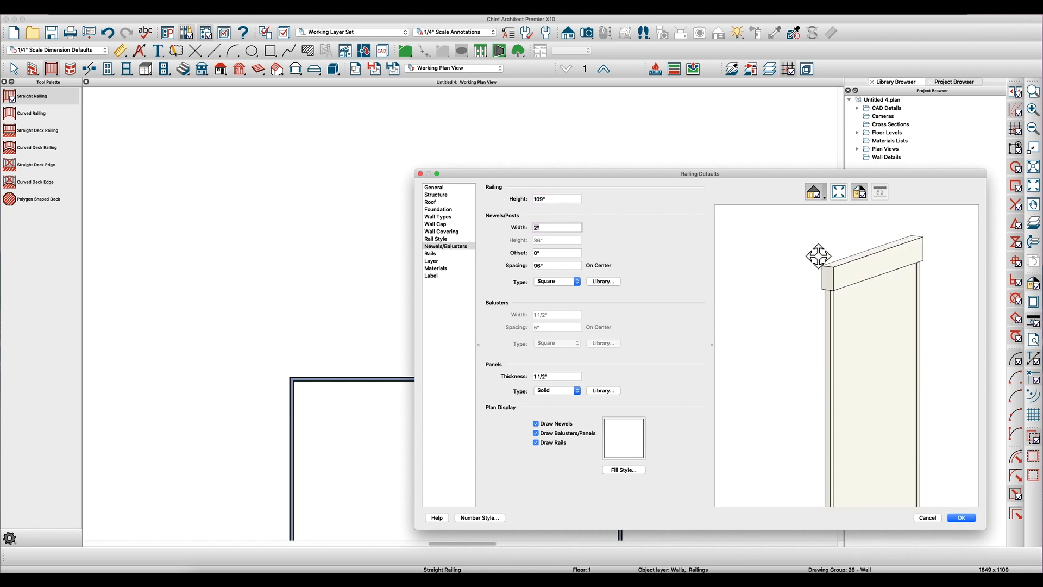
left_click(554, 199)
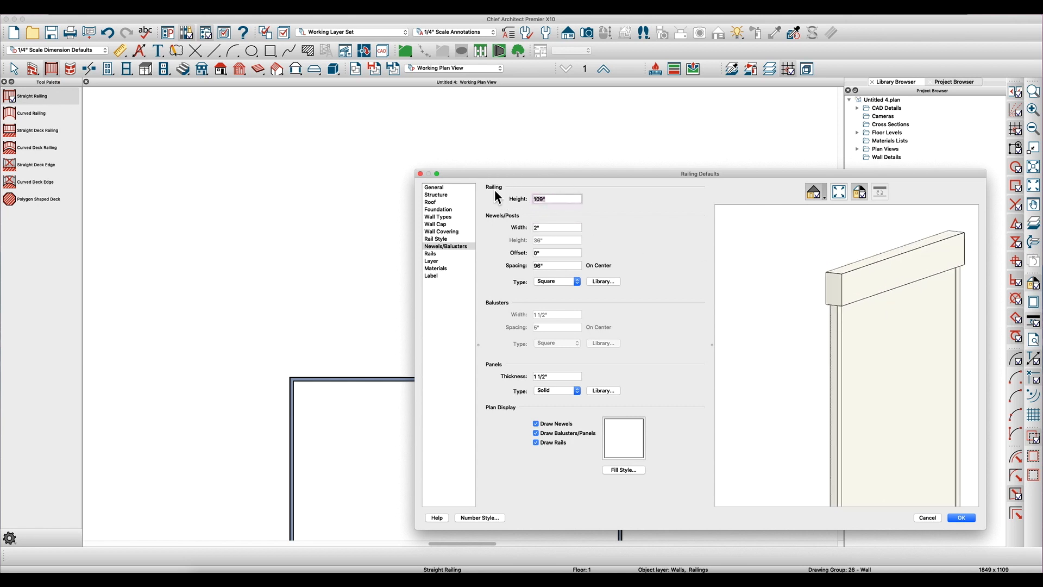
type("109.125-")
key("Tab")
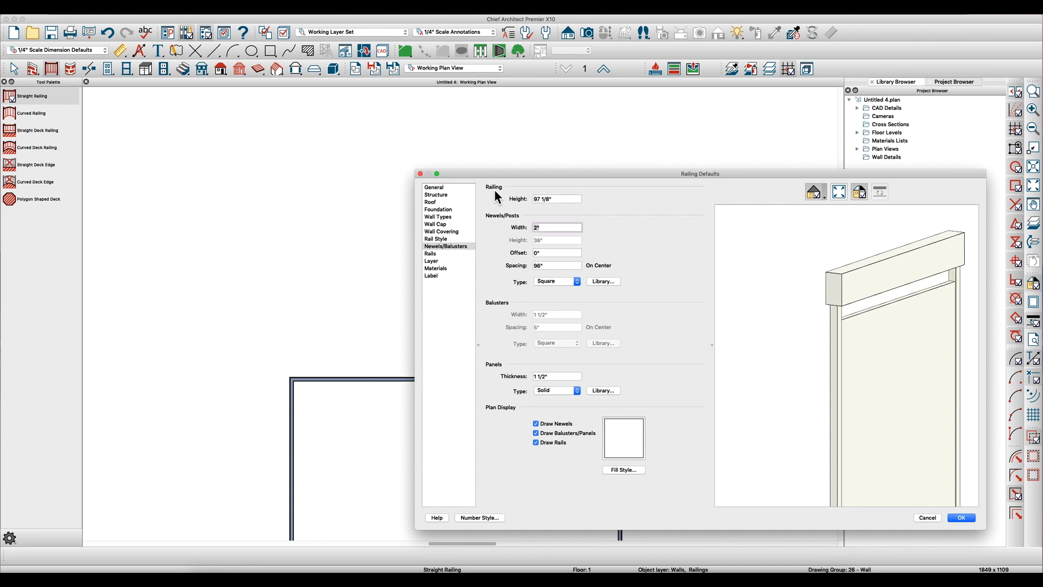
- Set the default newel post width to 4" and the post spacing to 46" on center
type("4")
key("Tab")
key("Tab")
type("46")
key("Tab")
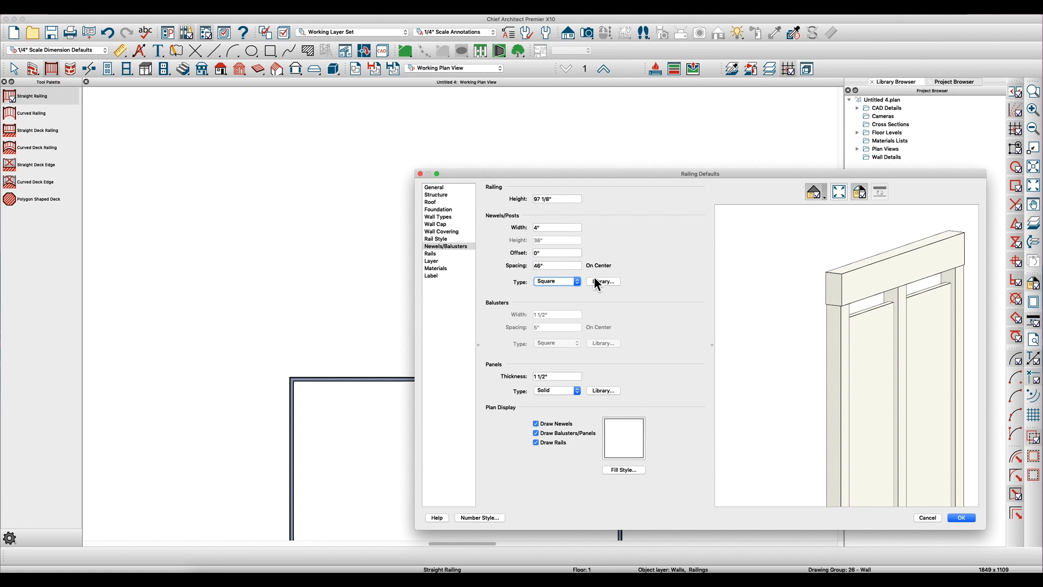
- Set the beam profile in the railing defaults to 12" high and 4" wide
left_click(438, 254)
left_click(568, 201)
left_click(562, 223)
left_click(526, 281)
type("12")
key("Tab")
type("4")
key("Tab")
- Set the bottom rail profile in the railing defaults to 2" high and 4" wide
left_click(569, 202)
left_click(566, 196)
left_click(527, 283)
type("2")
key("Tab")
type("4")
key("Tab")
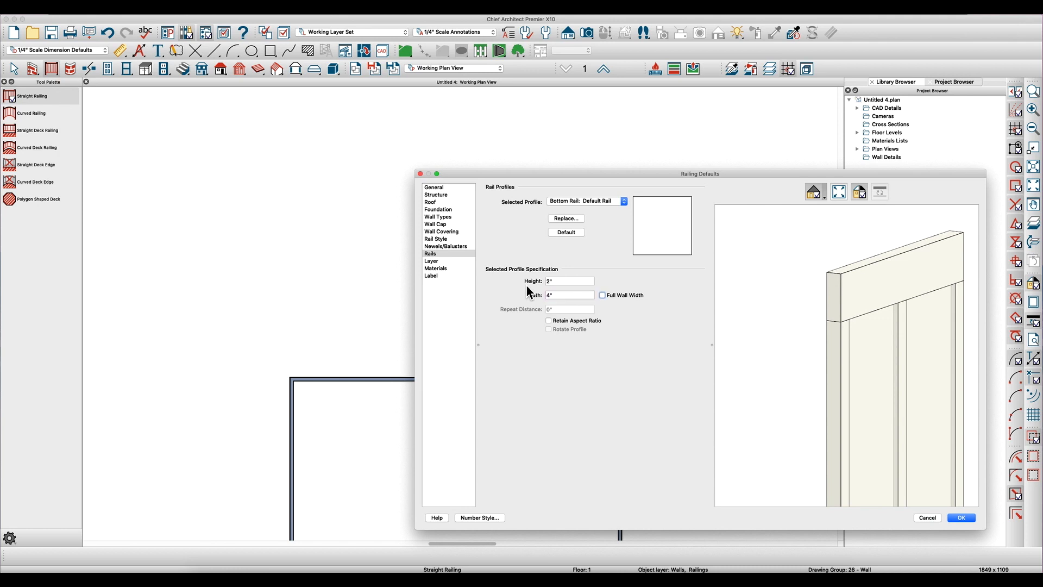
- Use the user library's simple "Screen Panel - Basic w/mid rail" as the railing panel type and check it in the preview
left_click(441, 246)
left_click(604, 392)
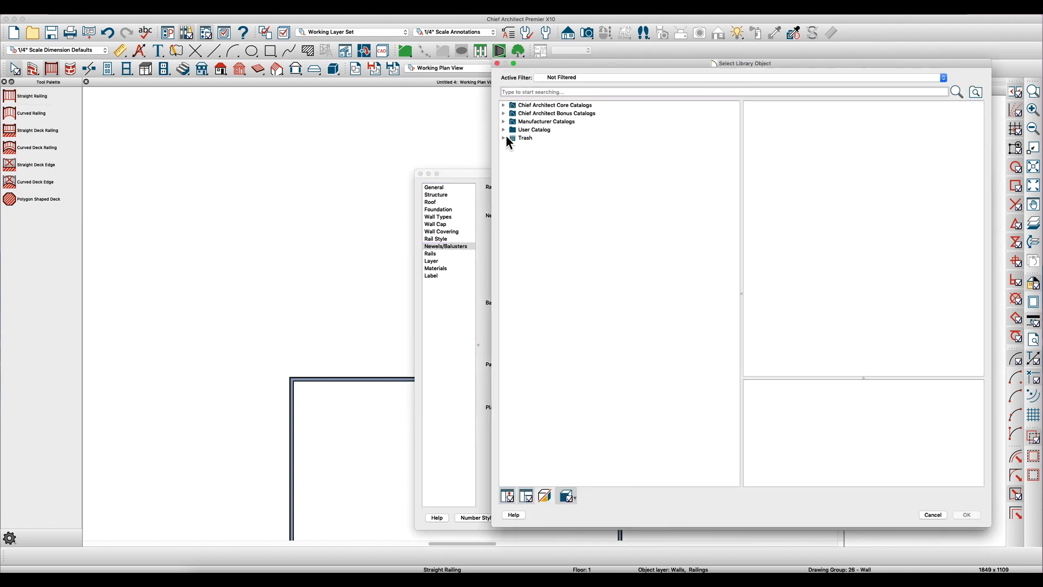
left_click(504, 129)
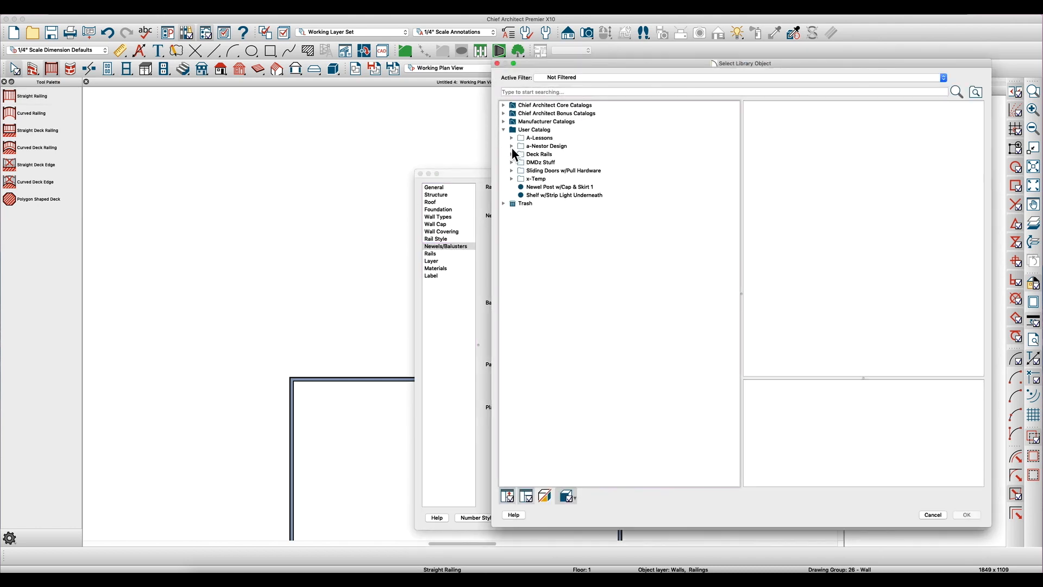
left_click(512, 146)
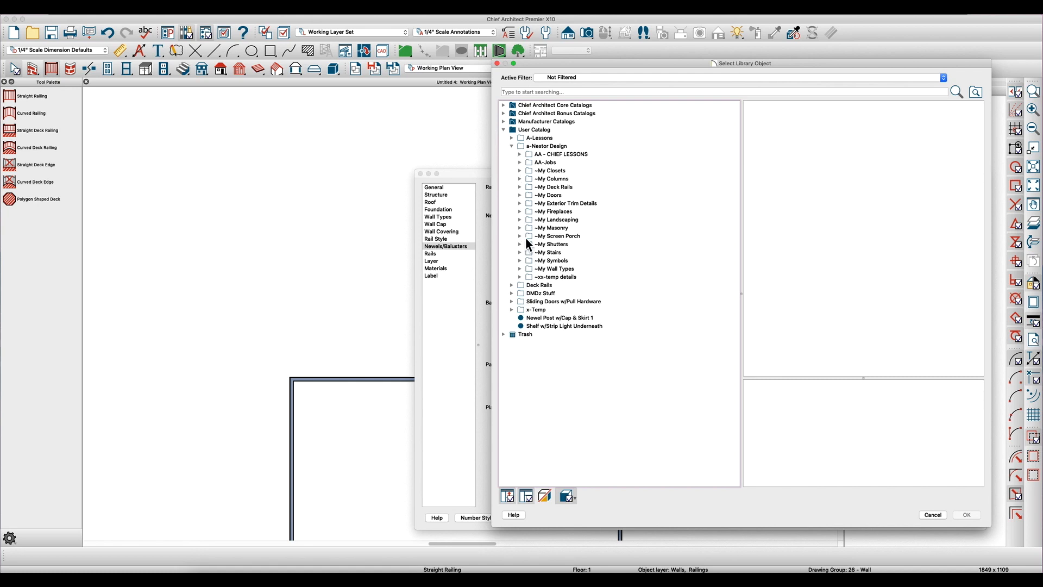
left_click(520, 236)
left_click(528, 244)
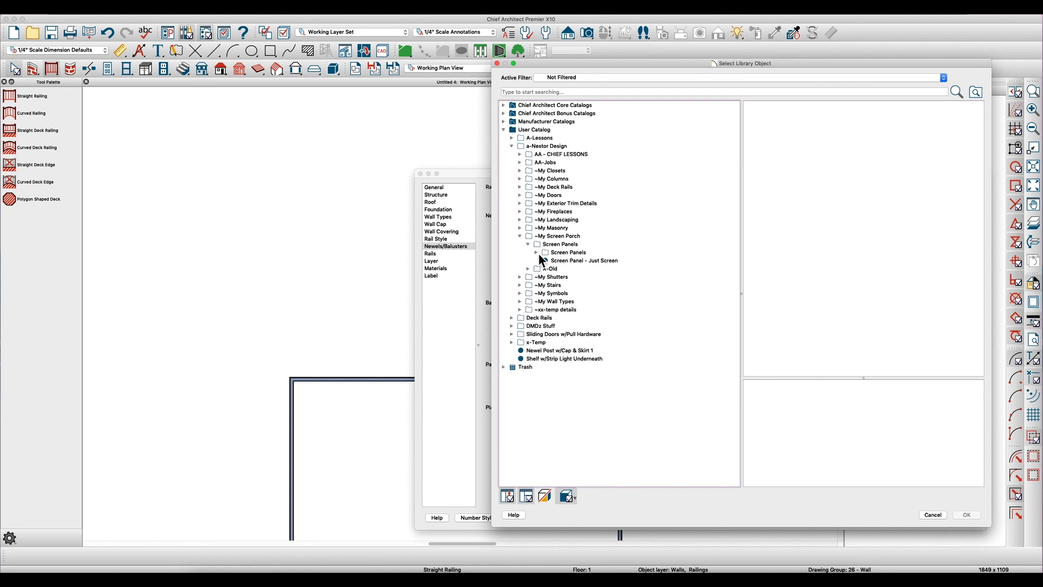
left_click(536, 252)
left_click(545, 268)
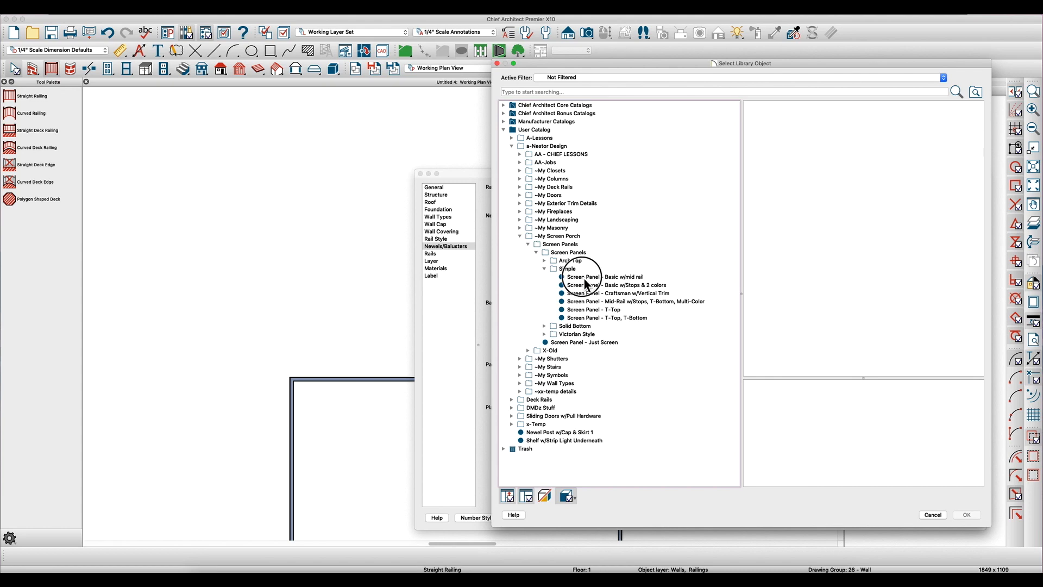
left_click(584, 277)
left_click(968, 515)
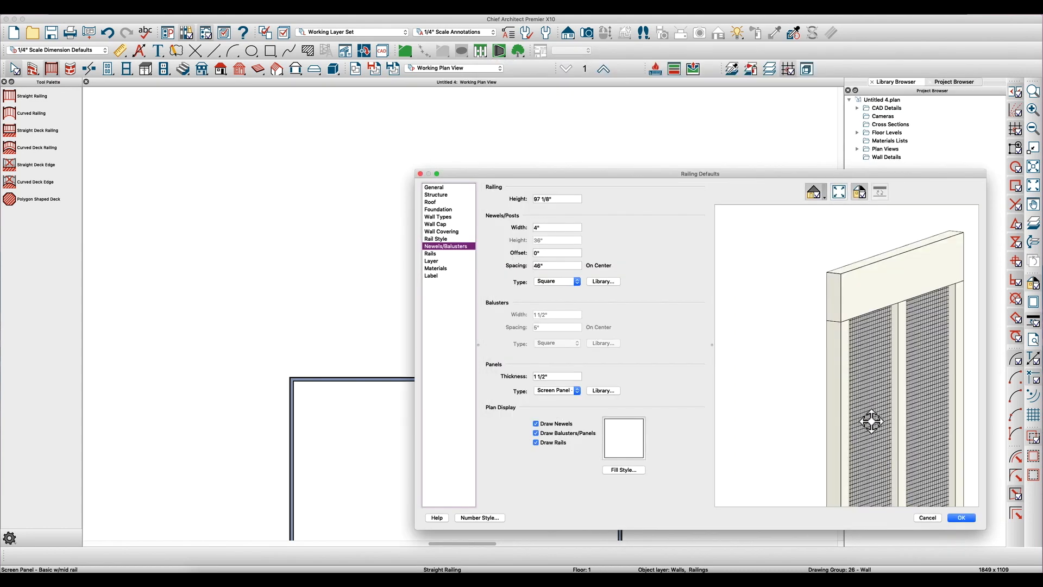
left_click_drag(868, 421, 864, 401)
scroll(783, 395, "down", 6)
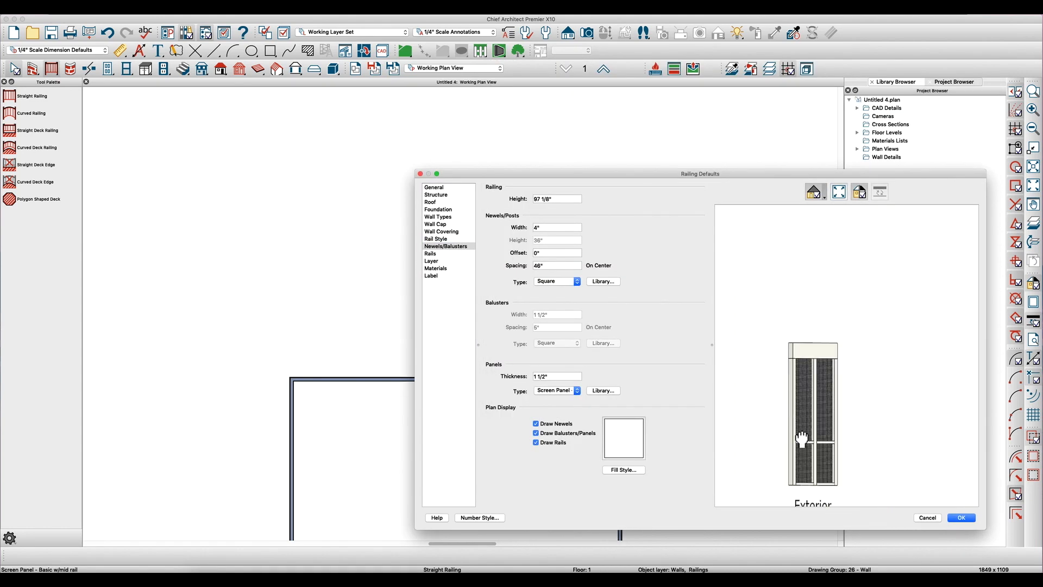
left_click_drag(802, 439, 810, 405)
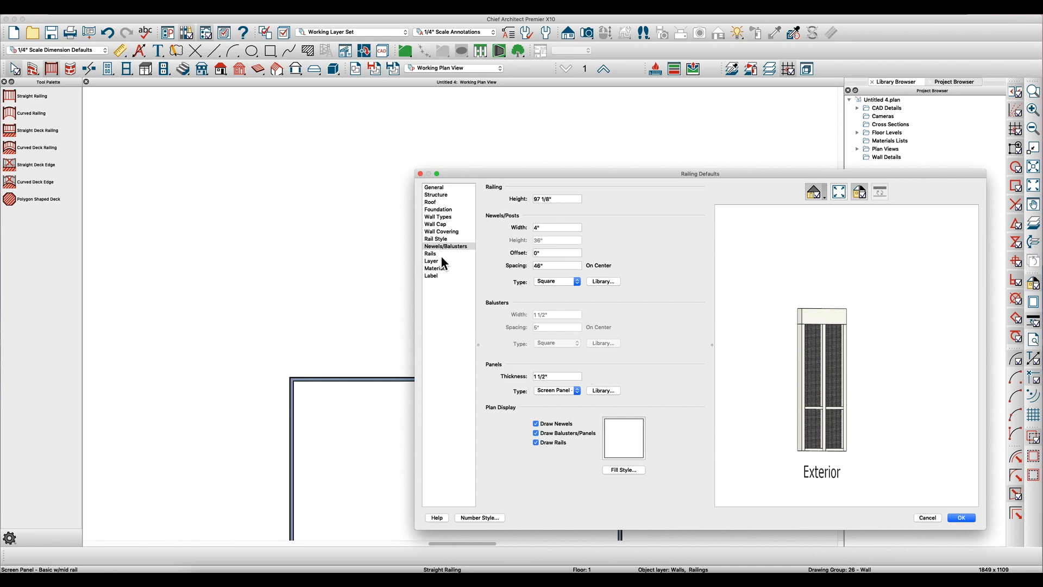
- Copy the Interior Railing wall type and name the copy "Screen Porch Railing"
left_click(443, 216)
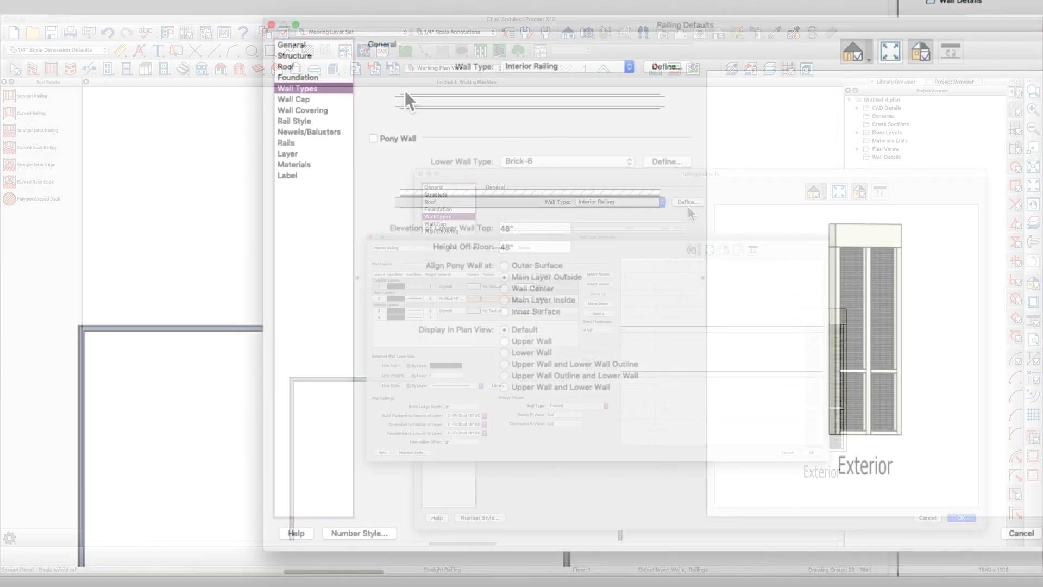
left_click(667, 67)
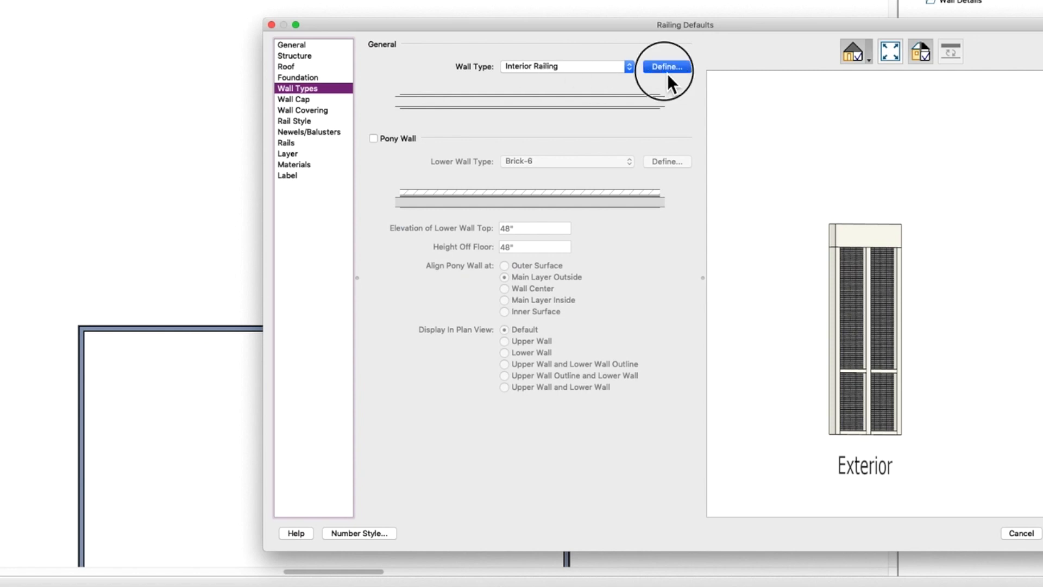
left_click(288, 80)
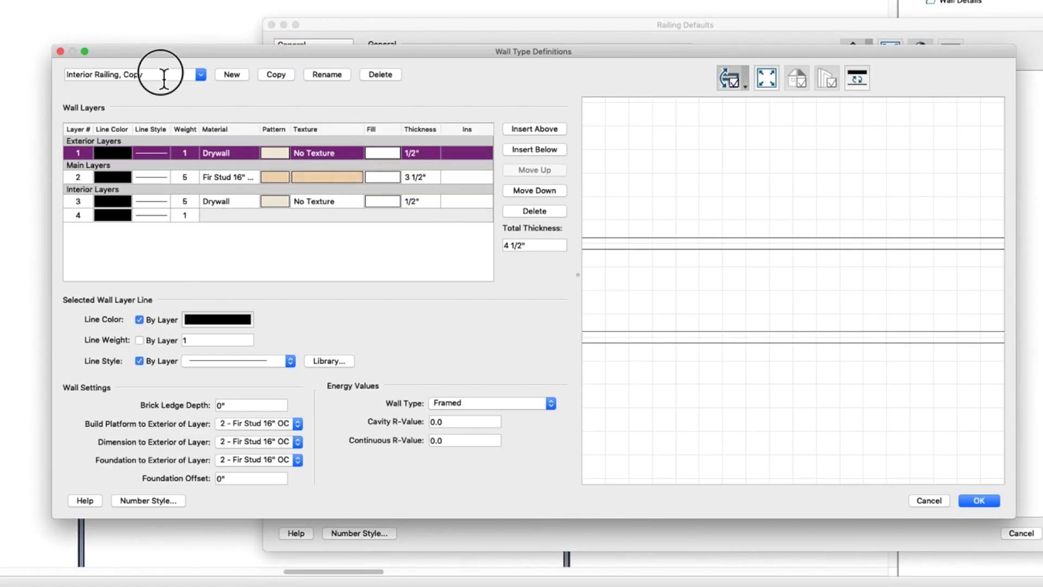
type("Screen Porch Railing")
key("Tab")
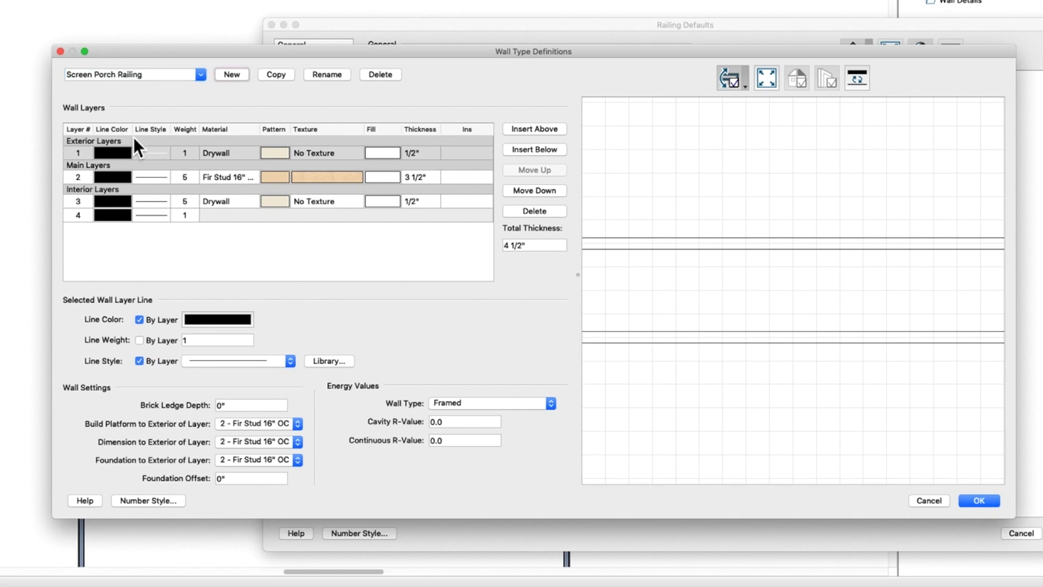
- Delete both drywall layers from Screen Porch Railing, set the Fir Stud layer to 4" thick, and accept the railing defaults
left_click(158, 154)
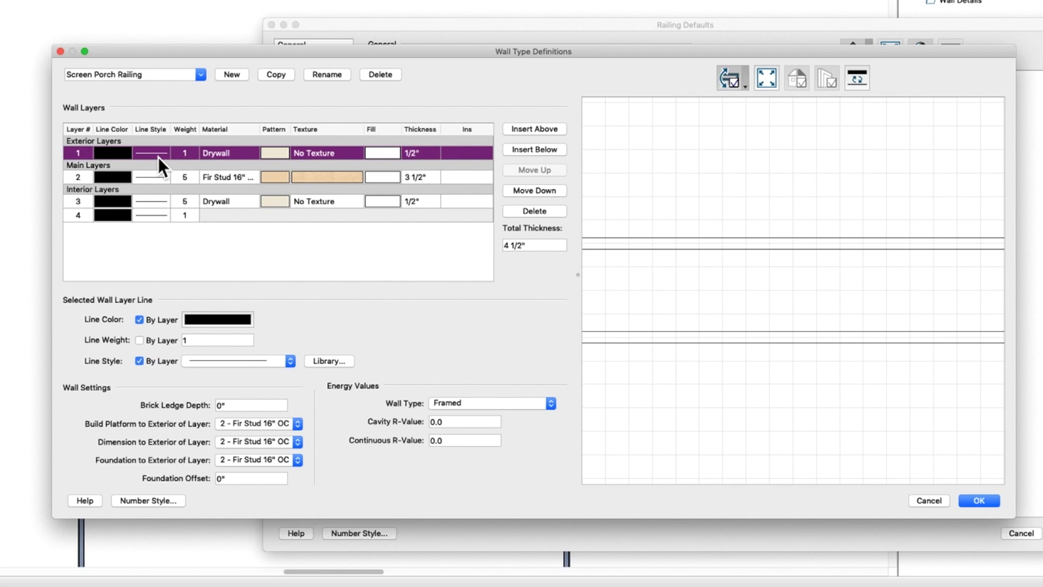
left_click(535, 211)
left_click(155, 187)
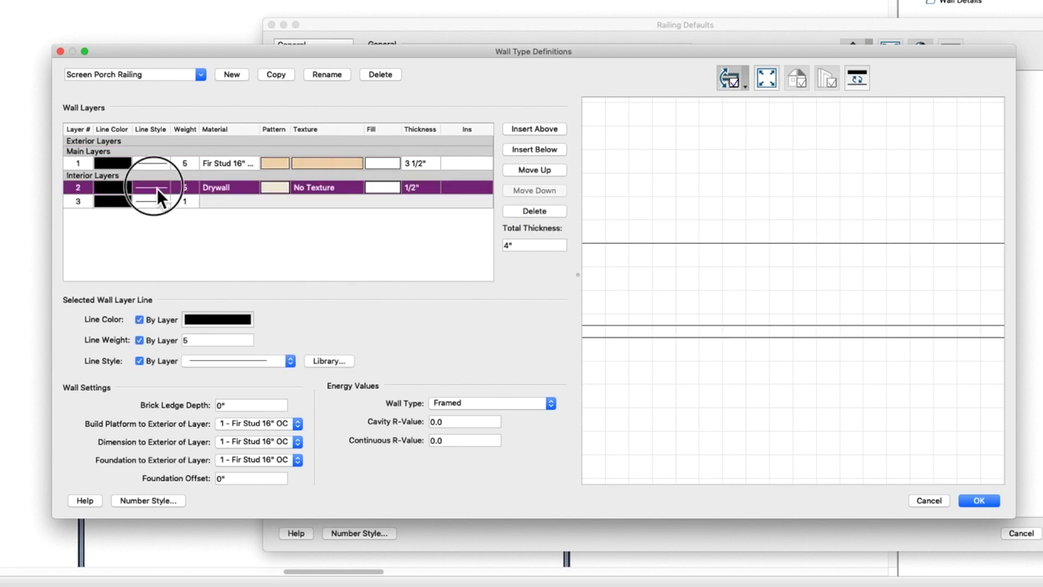
left_click(534, 211)
left_click(432, 164)
left_click(434, 163)
type("4")
key("Return")
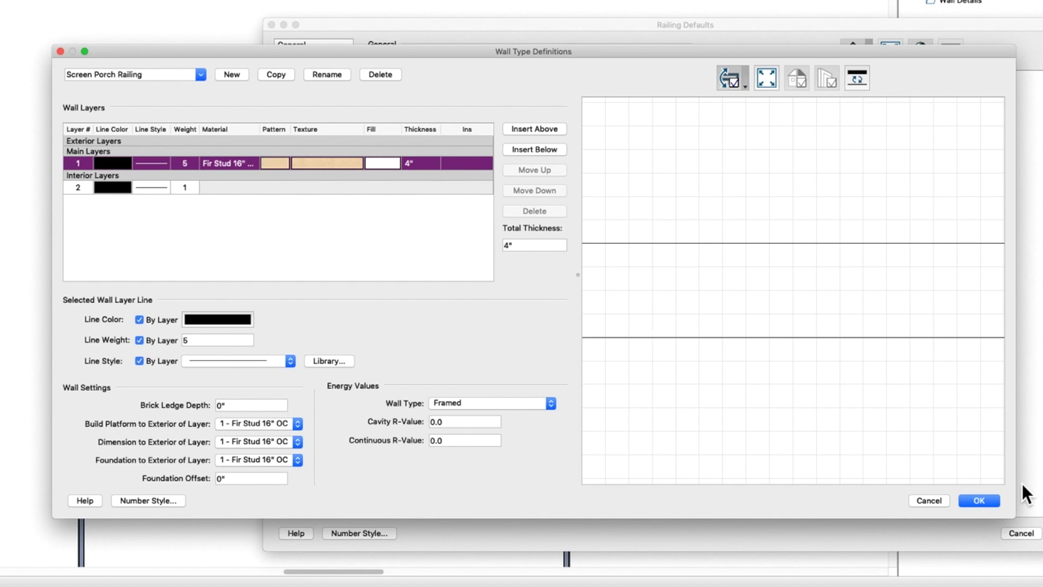
left_click(980, 500)
key("Return")
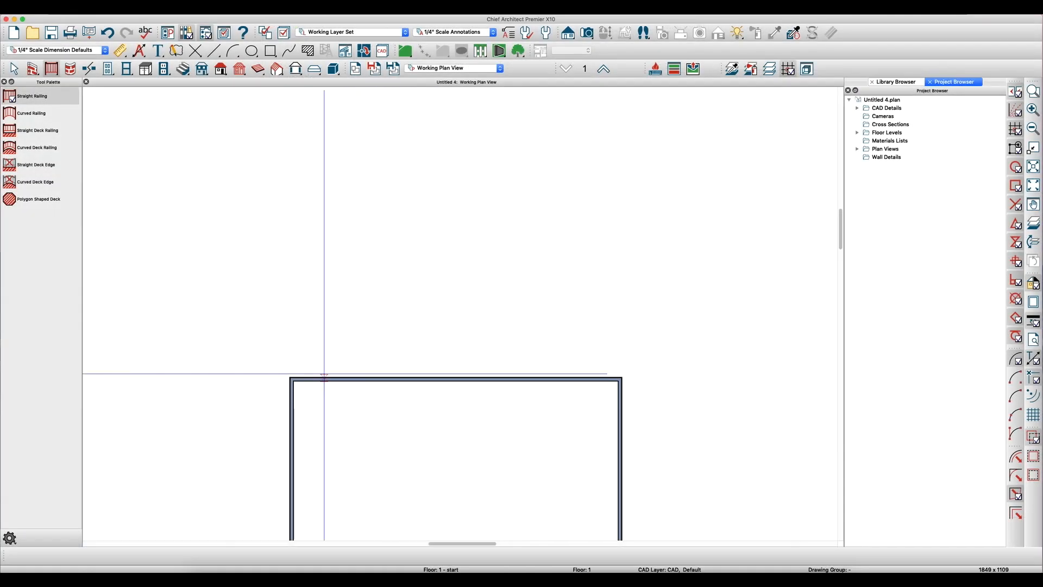
- Draw a three-sided railing porch about 16' wide and 13' deep projecting outward from the upper house wall
left_click_drag(324, 376, 326, 241)
mouse_move(326, 242)
left_mouse_down()
mouse_move(482, 242)
mouse_move(483, 374)
left_mouse_up()
key("space")
scroll(505, 310, "down", 1)
scroll(506, 310, "down", 1)
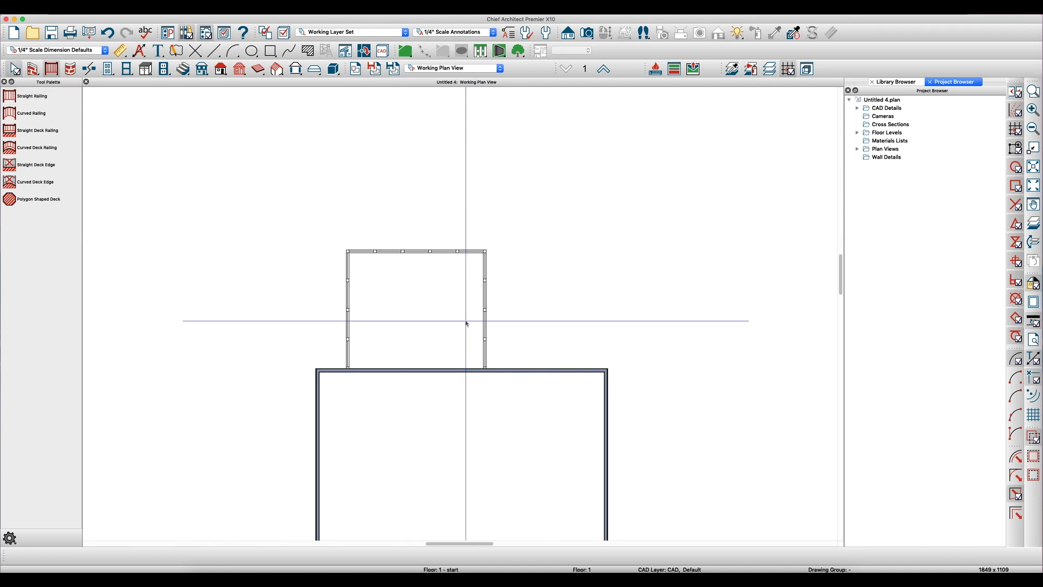
- Build roof planes over the house and porch with a 12 in 12 pitch and 12" overhangs
key("r")
left_click(508, 186)
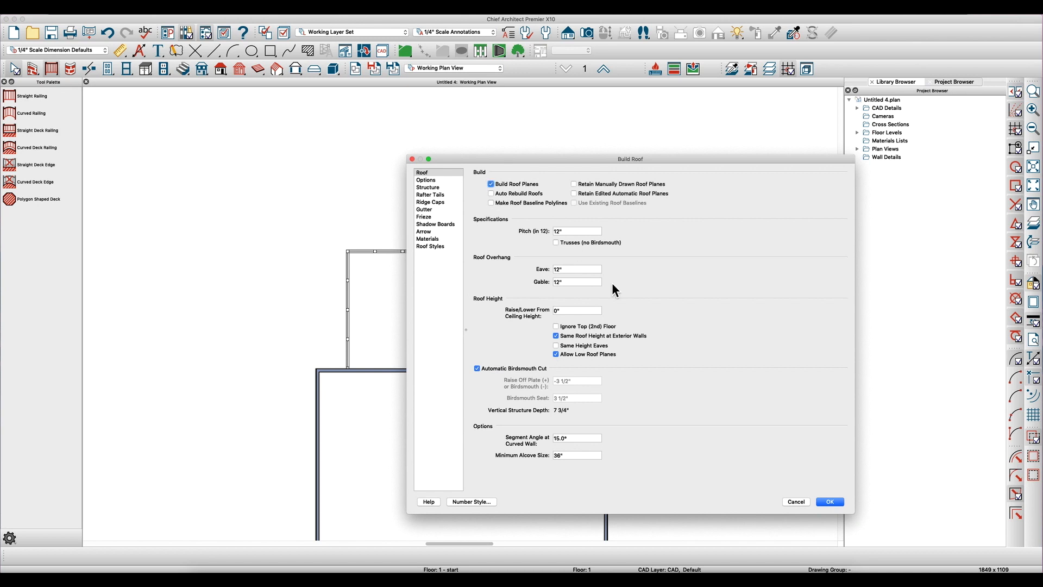
left_click(840, 502)
- Make the porch's outer end railing a full gable wall and rebuild the roof planes
left_click(372, 251)
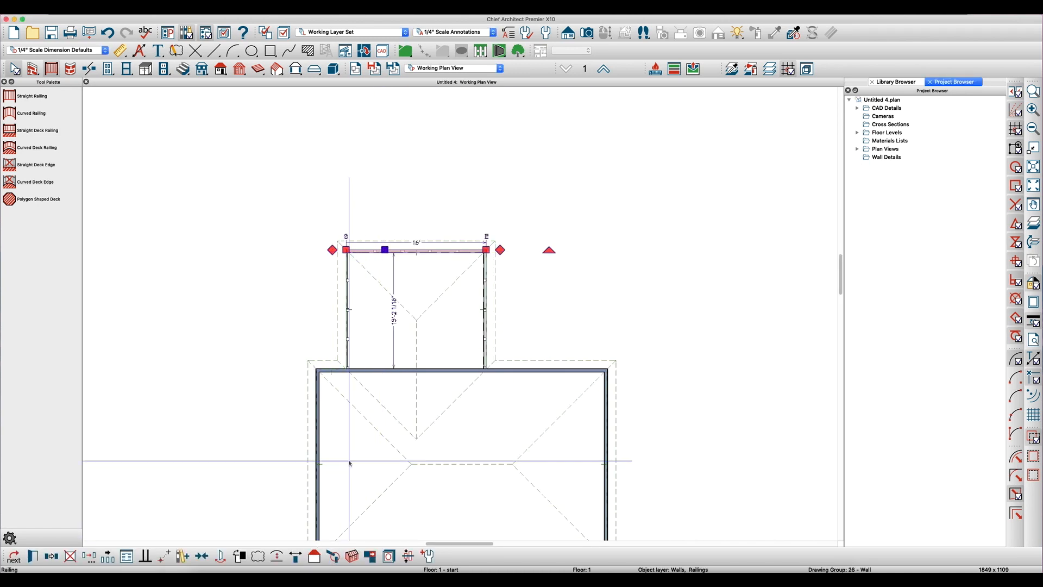
key("r")
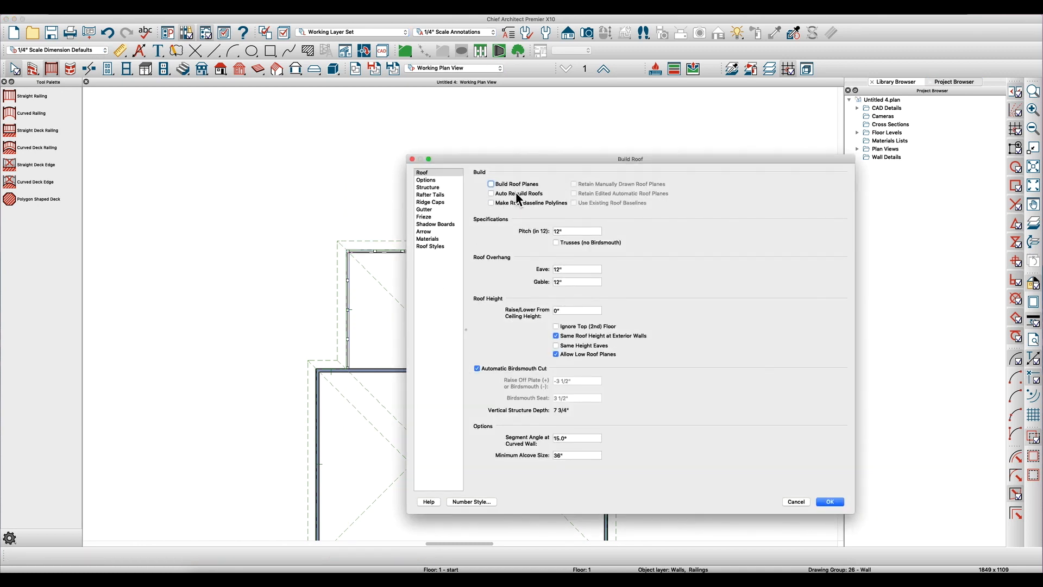
left_click(831, 501)
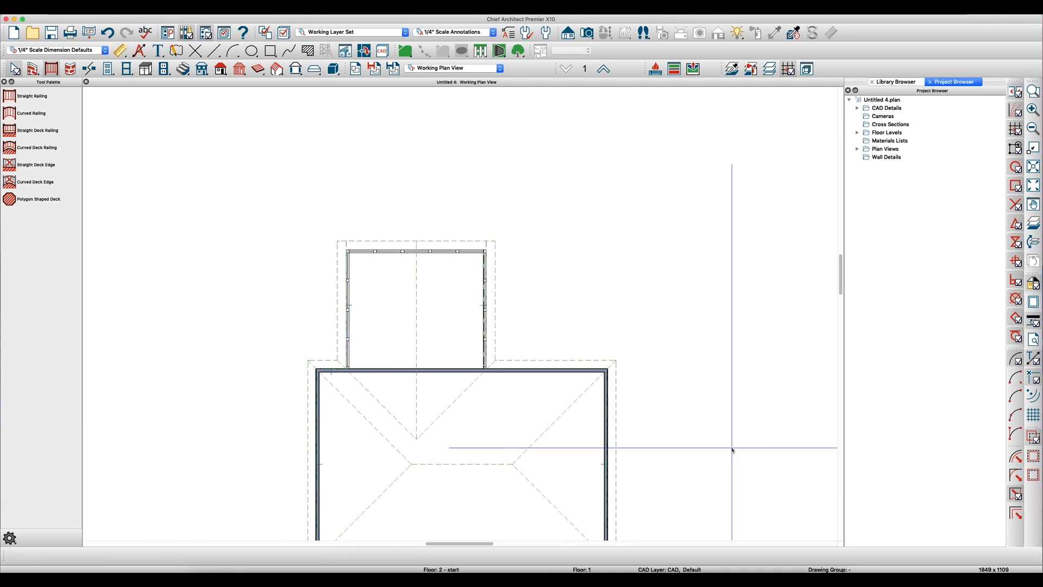
scroll(329, 281, "up", 3)
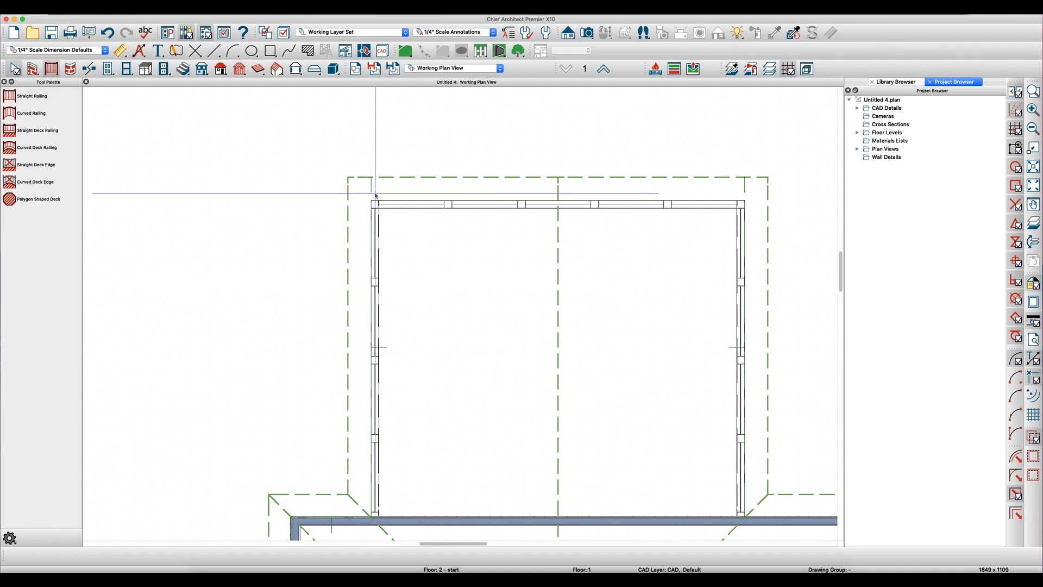
- Turn off display of the Roofs, Baselines layer in the Working Layer Set
left_click(340, 216)
left_click(345, 218)
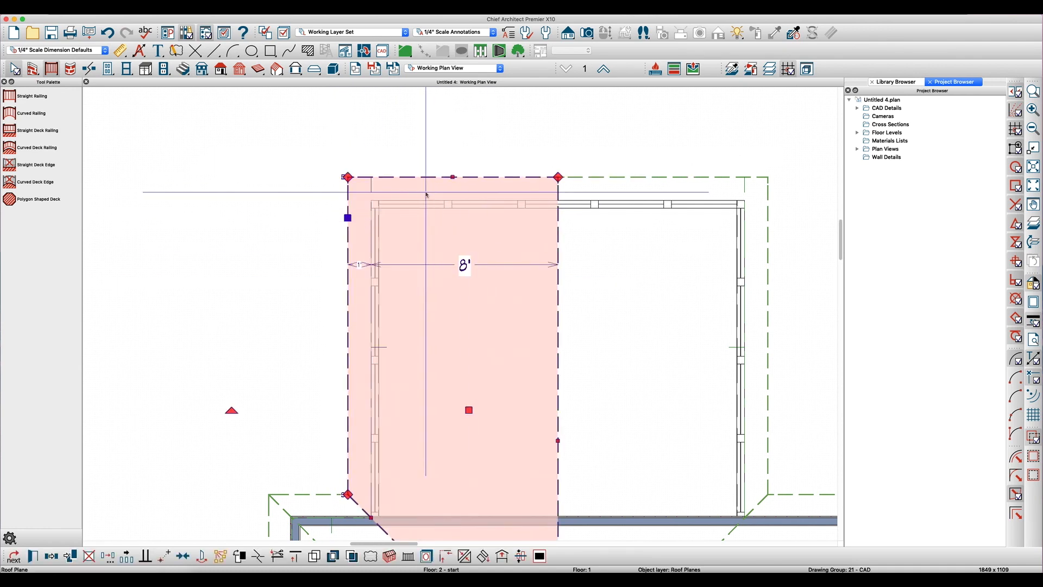
key("l")
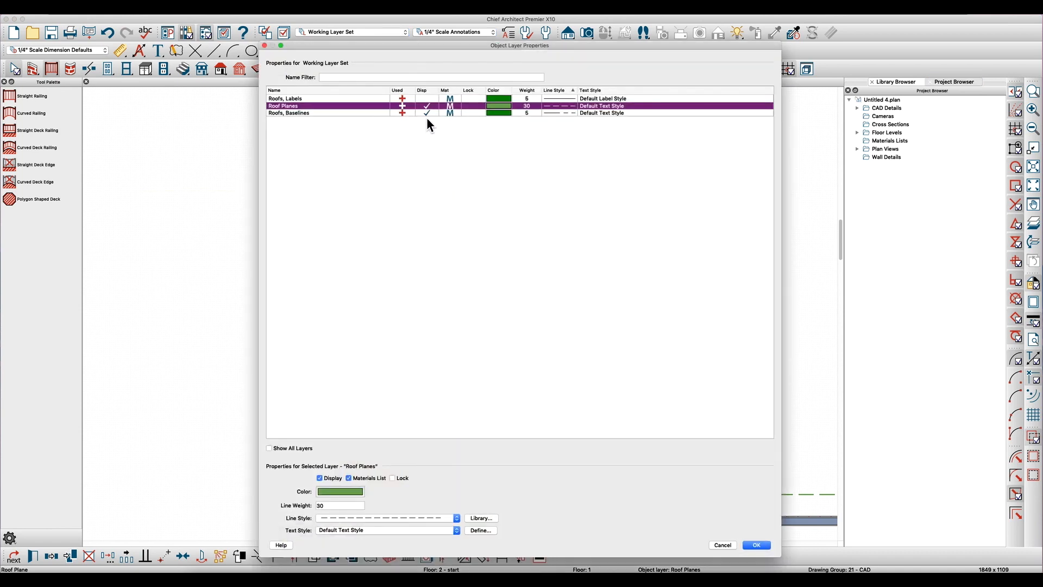
left_click(428, 113)
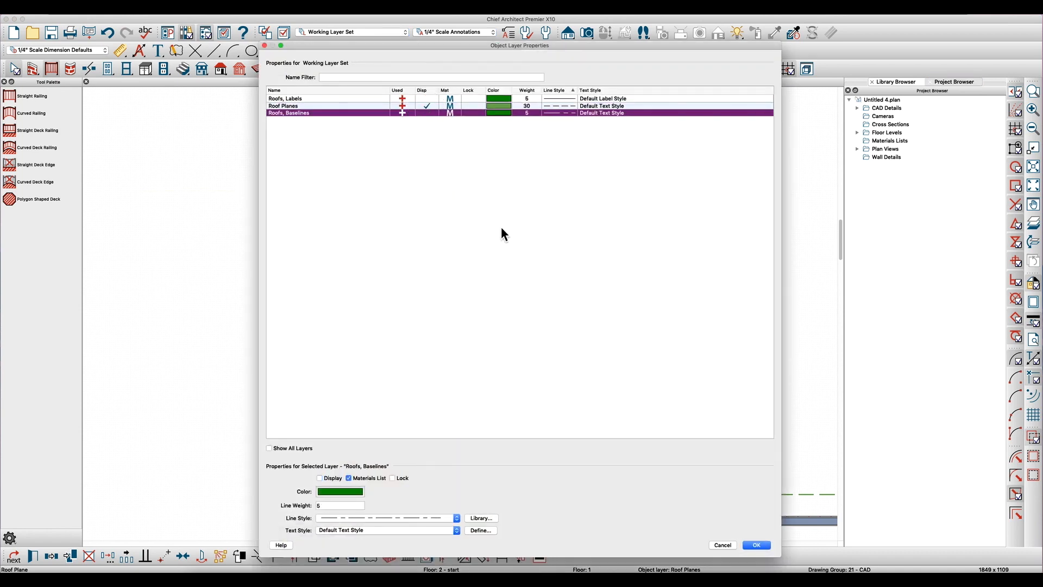
left_click(750, 544)
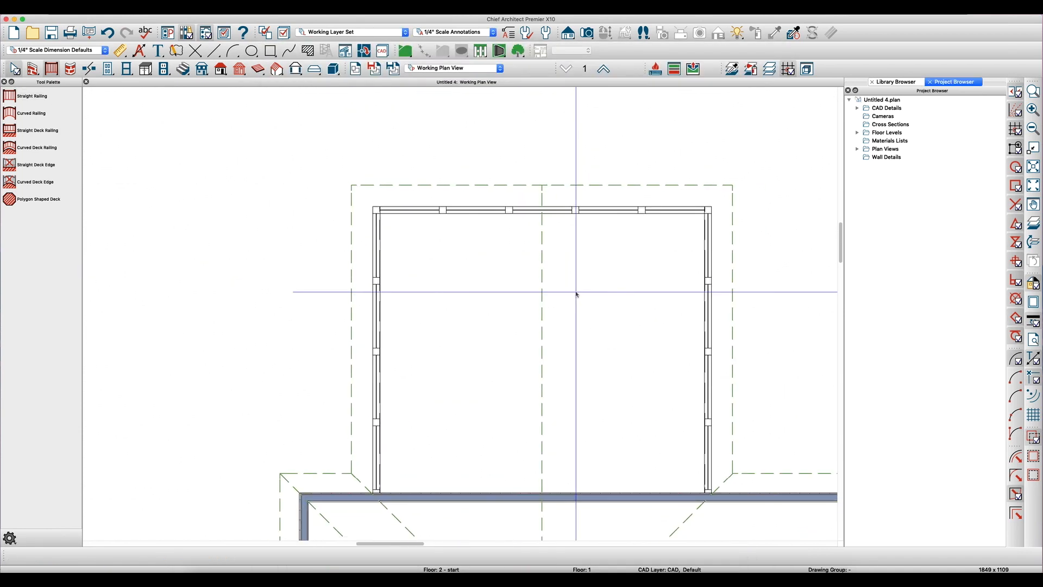
- Examine the active layer display options and the layer properties of the porch roof planes
left_click(224, 34)
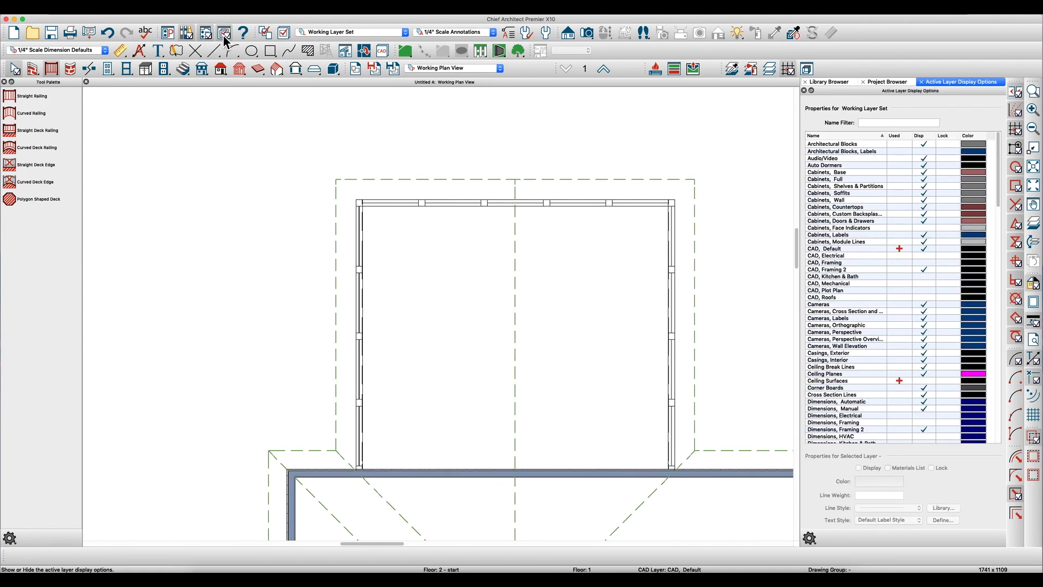
left_click(224, 34)
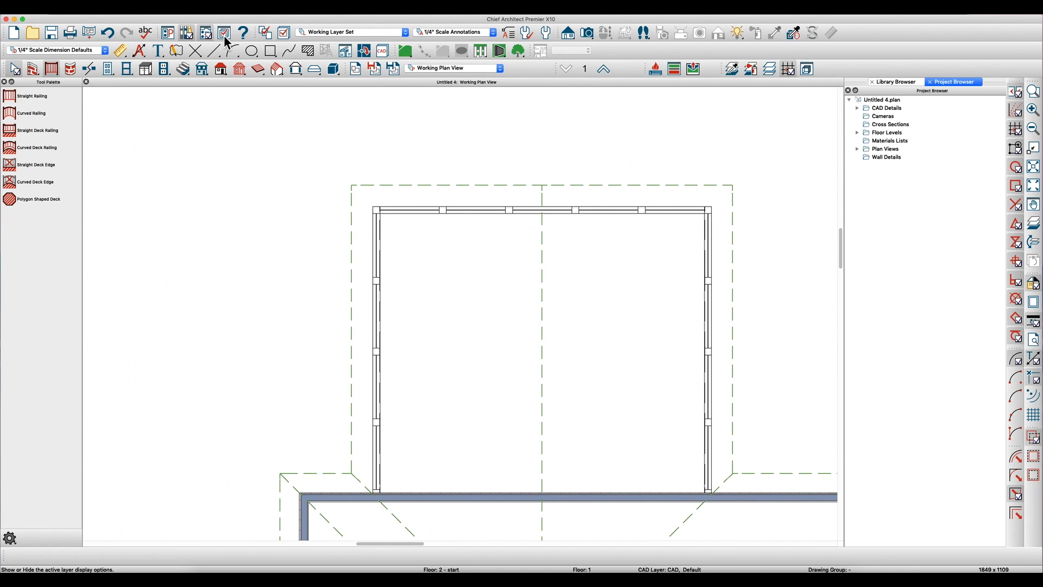
left_click(352, 225)
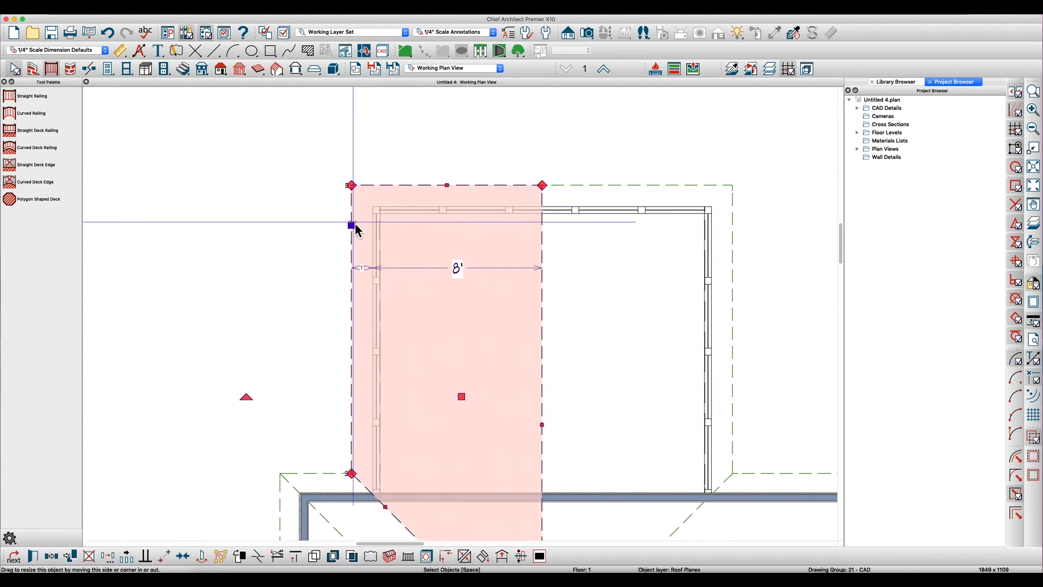
key("l")
left_click(428, 106)
key("Return")
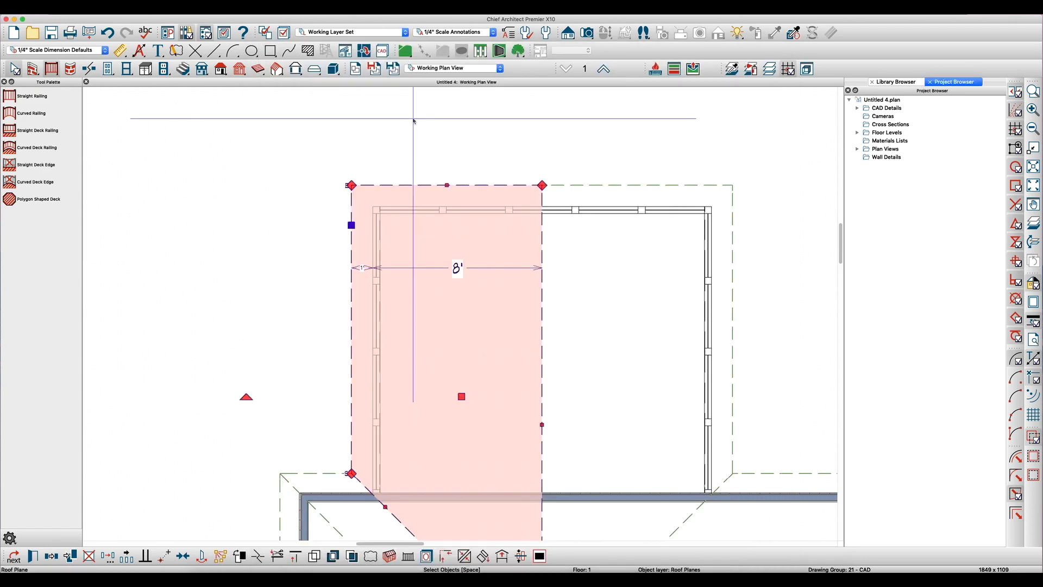
left_click(625, 183)
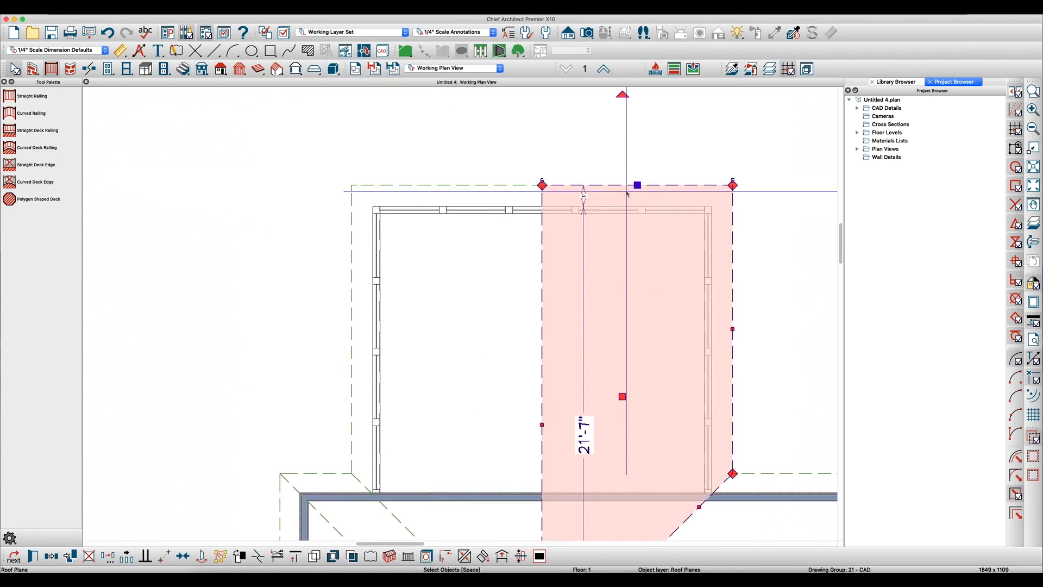
key("l")
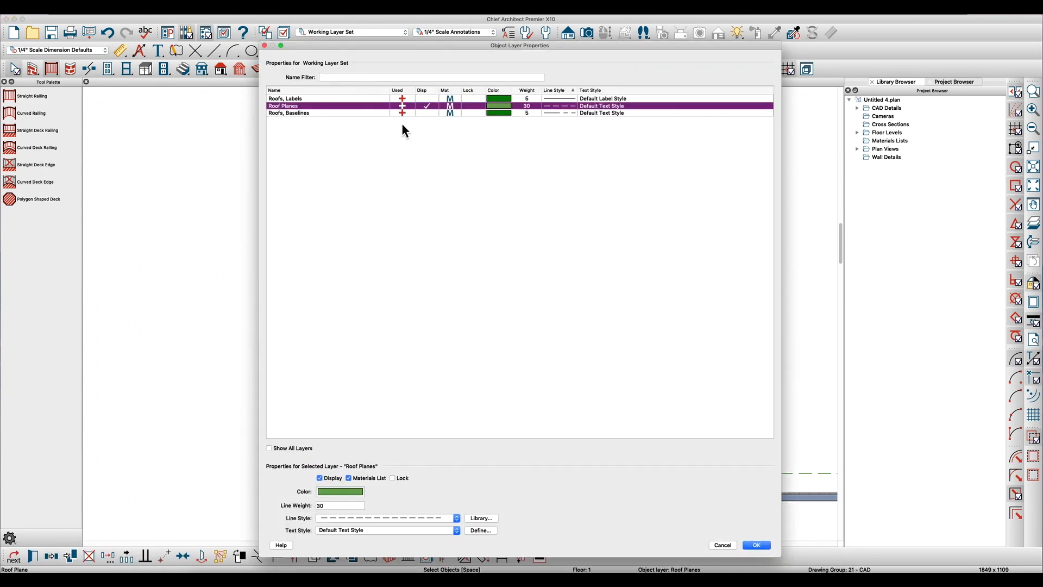
key("Escape")
key("Escape")
- Create a full perspective overview of the house and orbit it toward the porch's gable end
scroll(421, 175, "down", 4)
scroll(385, 233, "up", 4)
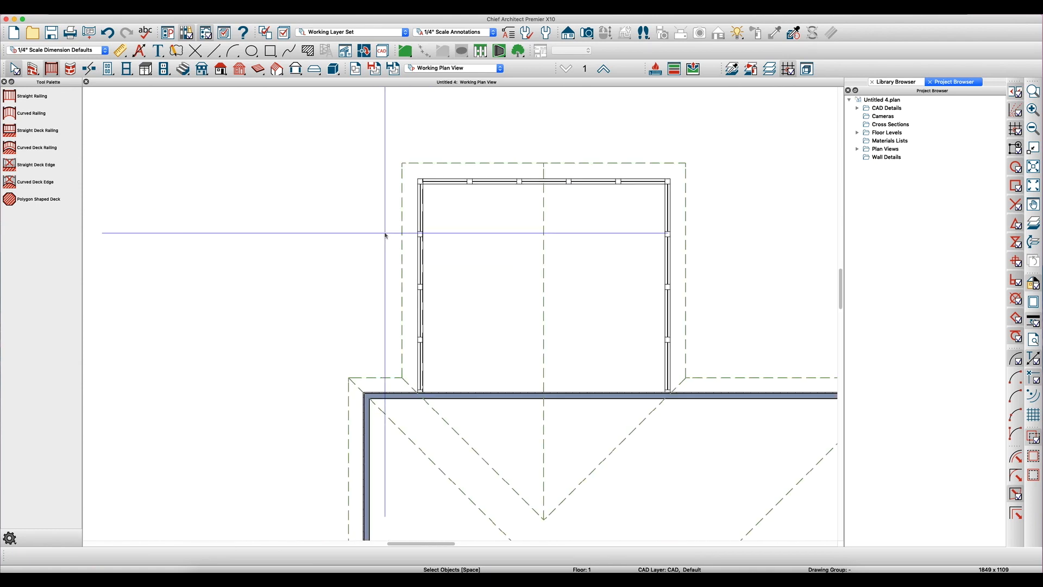
scroll(380, 258, "down", 2)
scroll(654, 269, "up", 1)
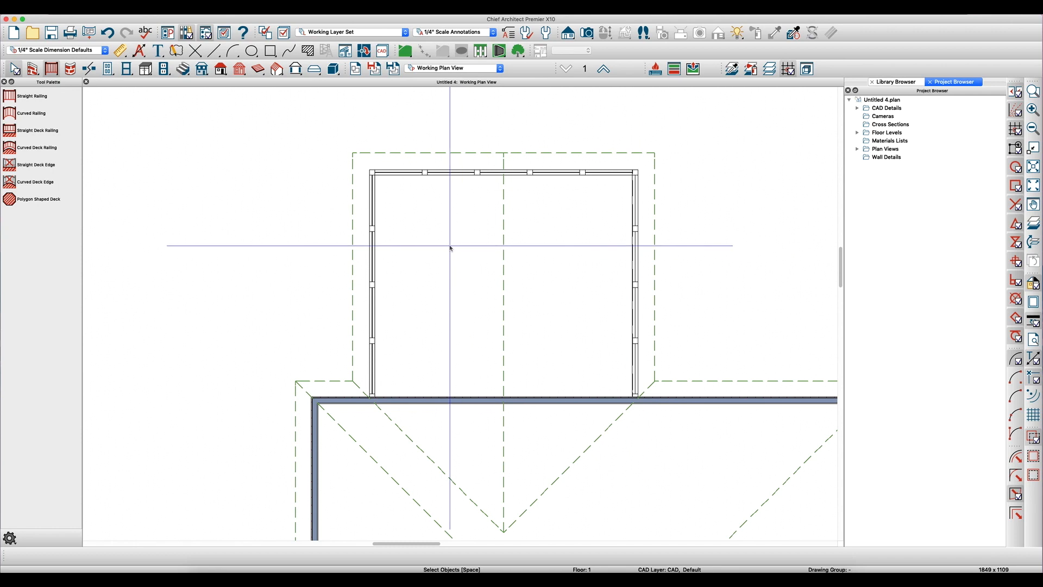
scroll(346, 233, "down", 3)
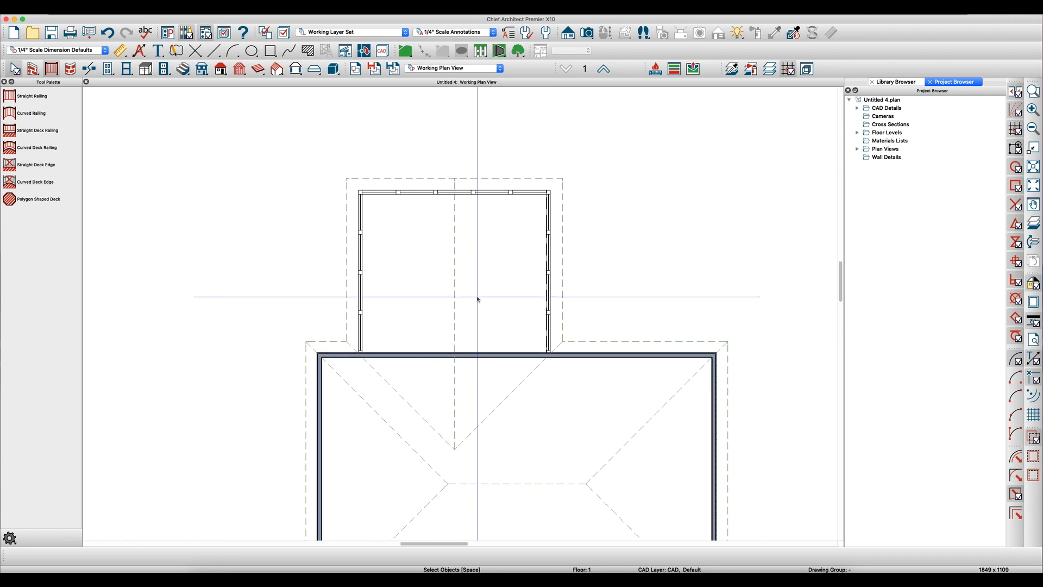
scroll(478, 296, "up", 2)
key("F9")
left_click_drag(531, 288, 556, 295)
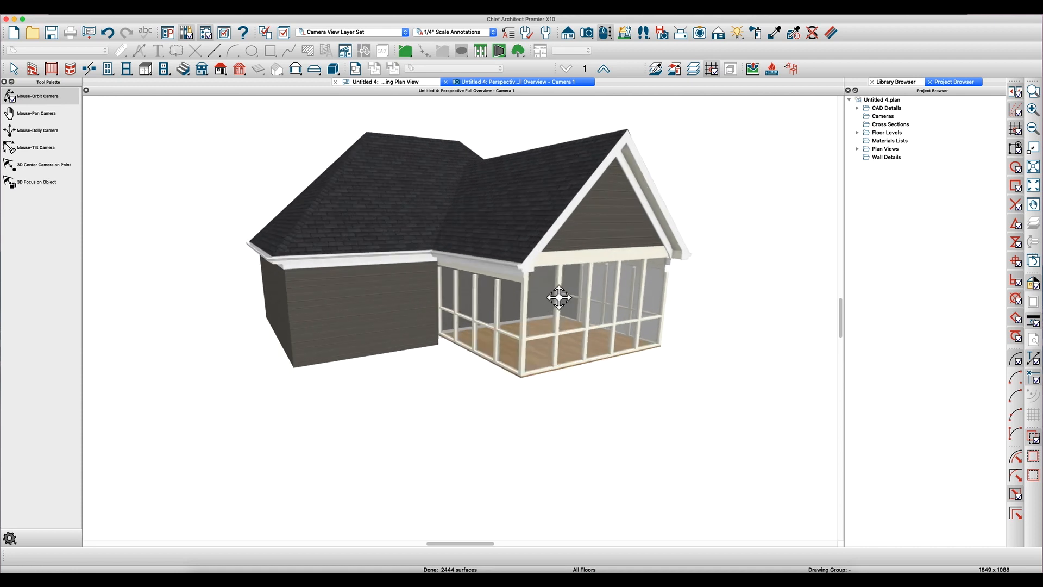
- Set the roof pitch to 8 in 12 and raise the roof 8" from the ceiling height
key("r")
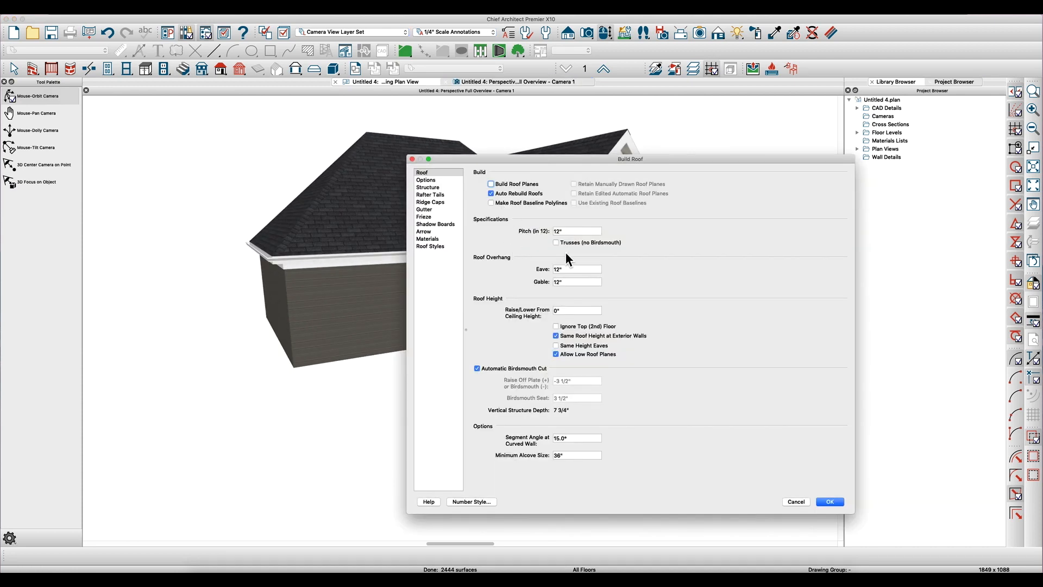
left_click_drag(574, 231, 516, 224)
type("8")
key("Tab")
left_click_drag(578, 311, 510, 309)
type("8")
key("Tab")
key("Return")
mouse_move(532, 290)
left_mouse_down()
mouse_move(551, 261)
mouse_move(539, 297)
left_mouse_up()
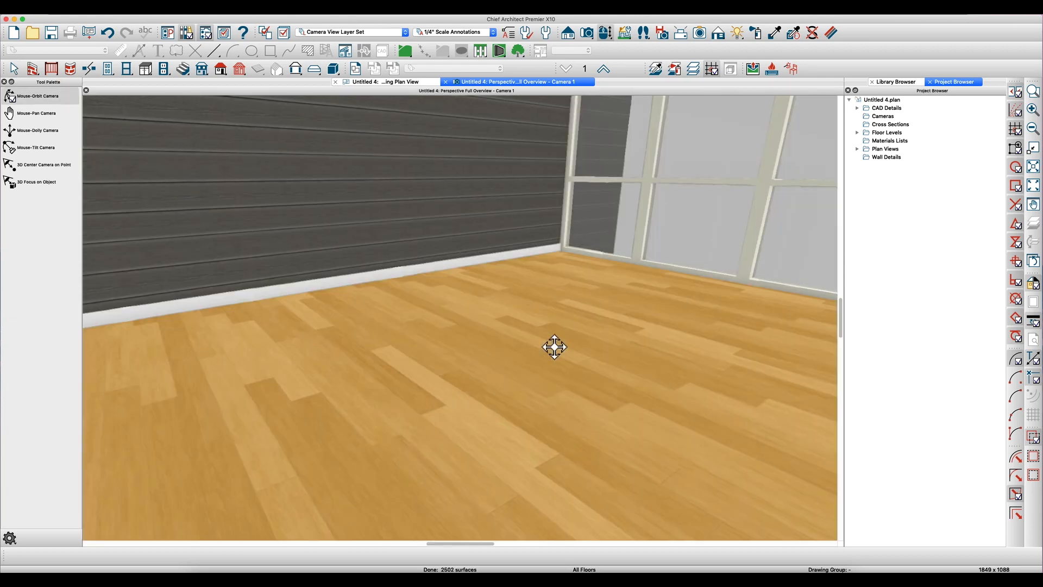
- Set the room type of the screened room to Porch
key("space")
double_click(543, 340)
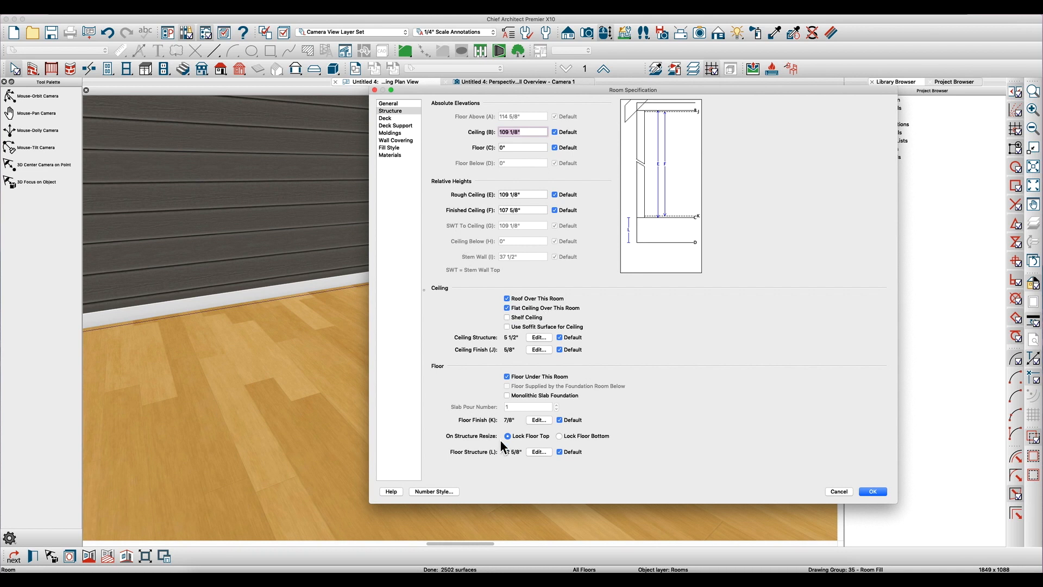
left_click(388, 104)
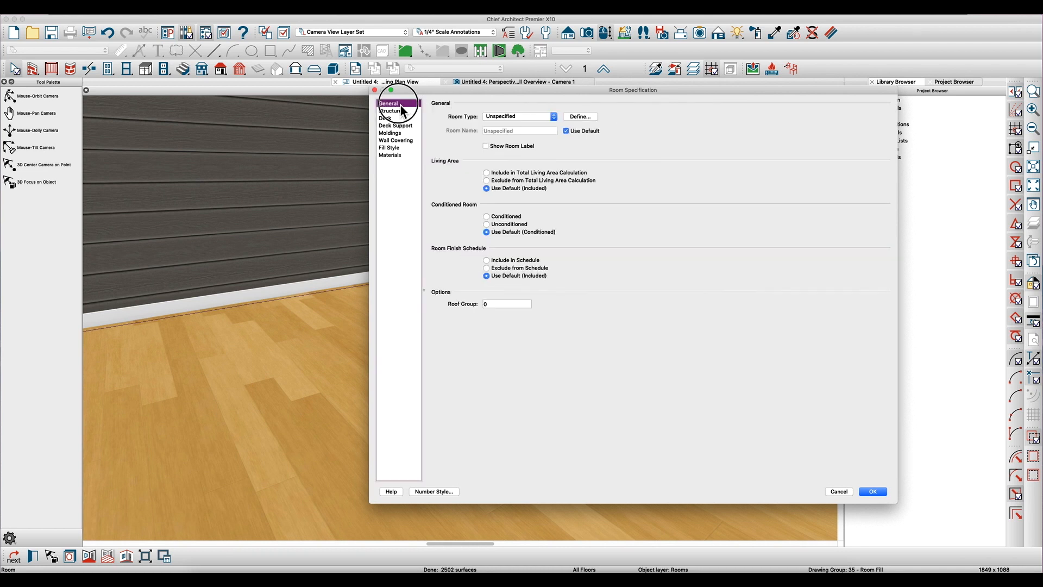
left_click(507, 117)
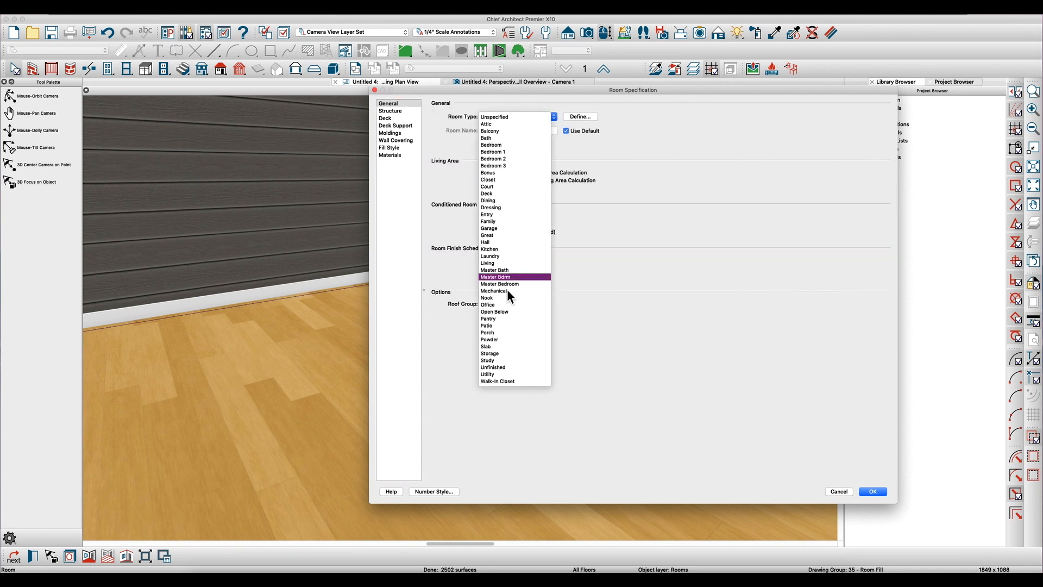
left_click(498, 333)
- Set the porch's floor structure to 8" thick and accept the room specification
left_click(404, 112)
left_click(537, 453)
type("8")
key("Return")
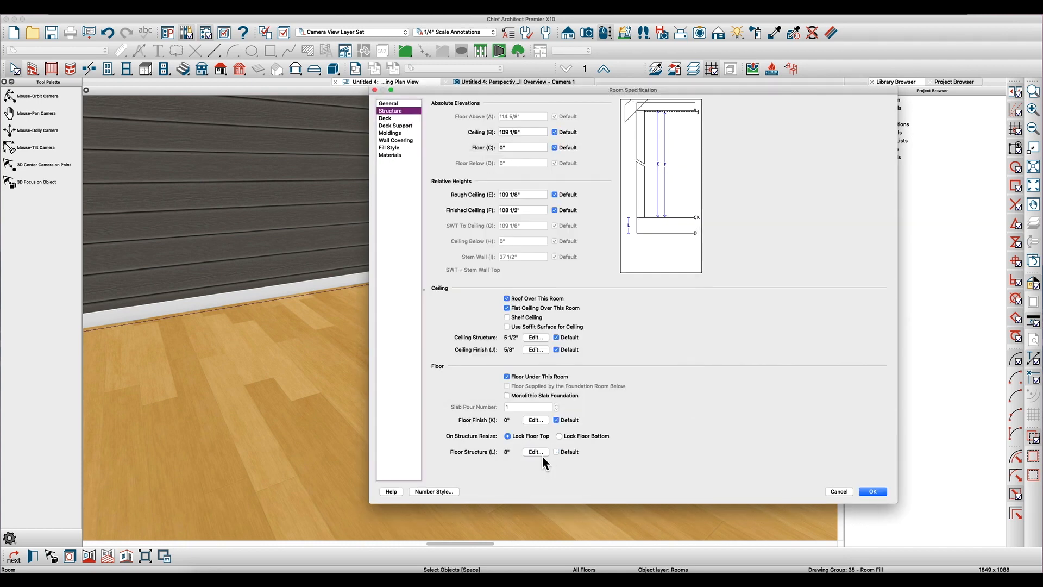
left_click(873, 491)
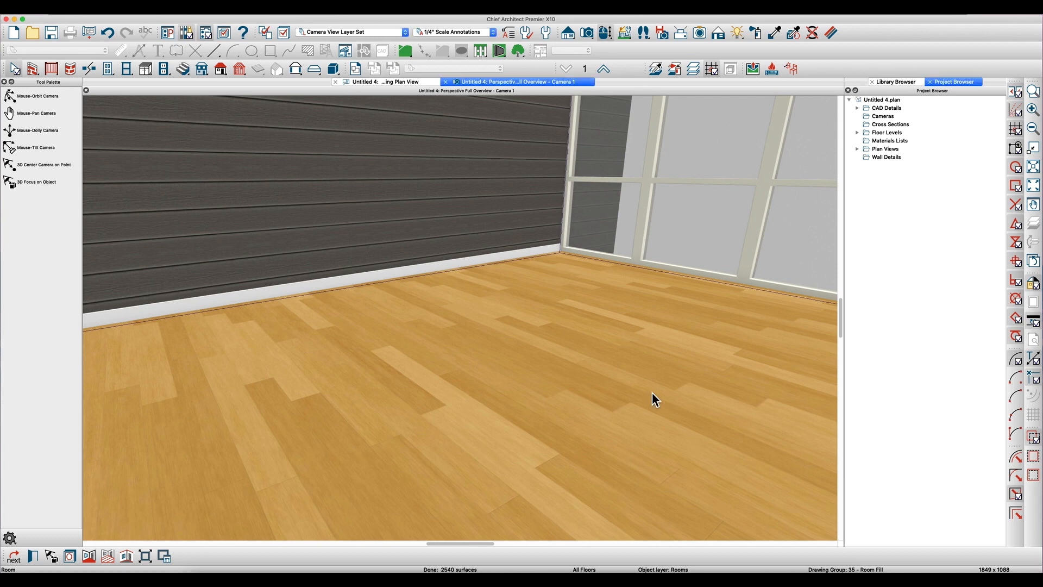
scroll(525, 402, "down", 10)
key("o")
left_click_drag(528, 402, 511, 389)
left_click_drag(516, 389, 495, 388)
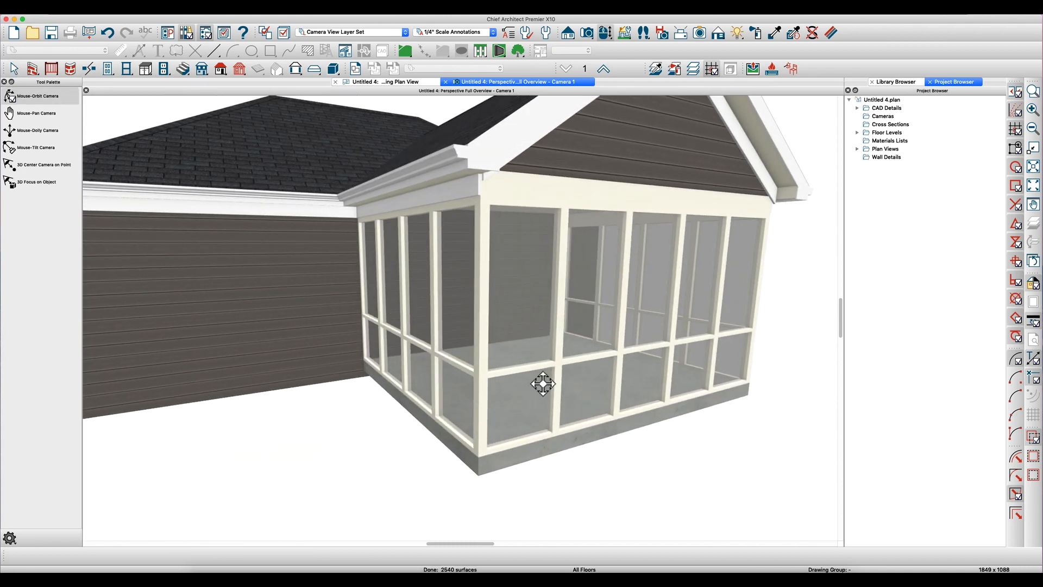
key("space")
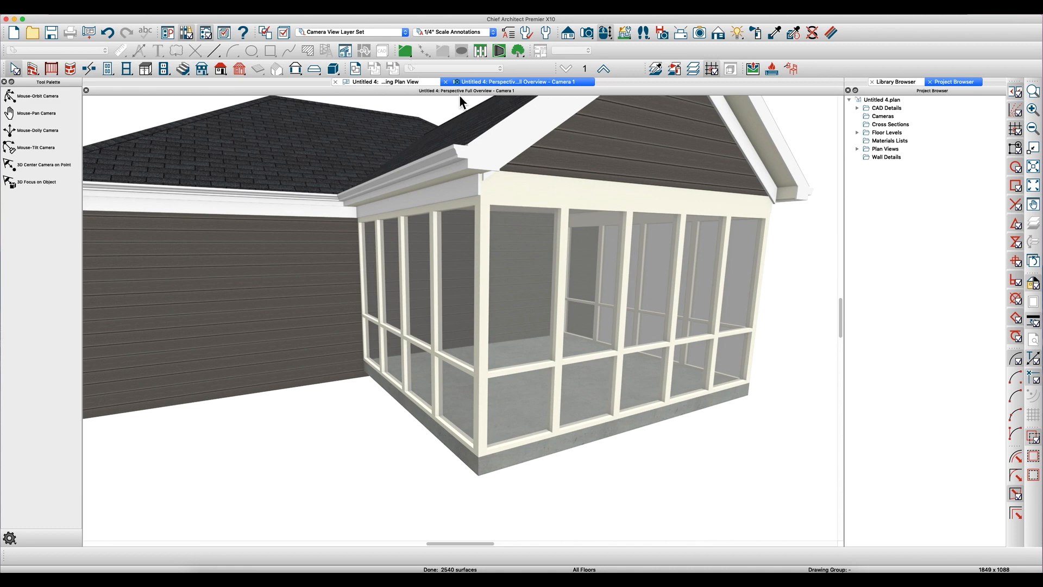
- Return to the working plan view, clear the library search, and find the Basic columns under Millwork in the Core Catalogs' Architectural folder
left_click(402, 81)
scroll(435, 193, "up", 3)
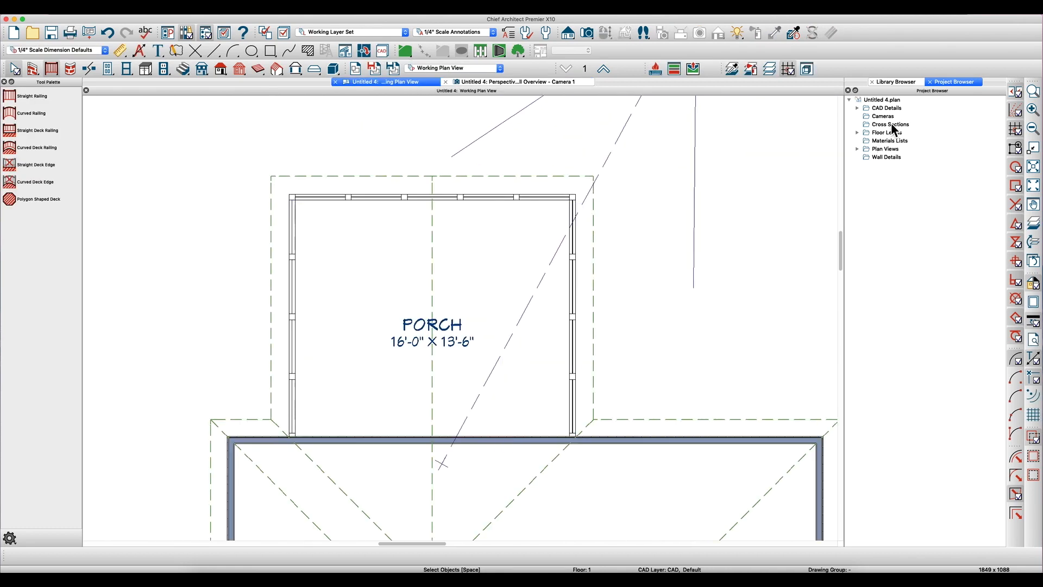
left_click(885, 82)
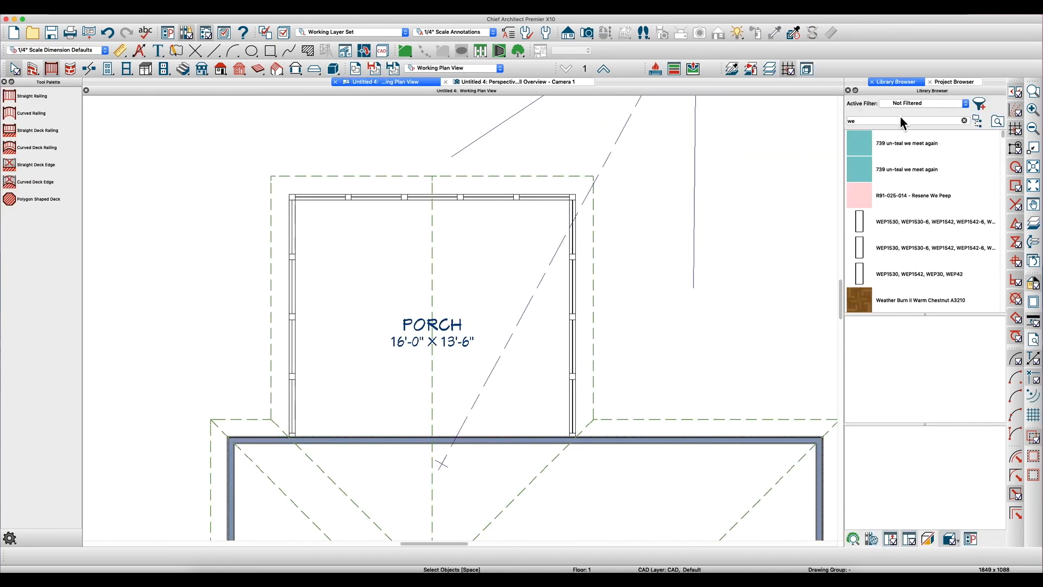
left_click(964, 120)
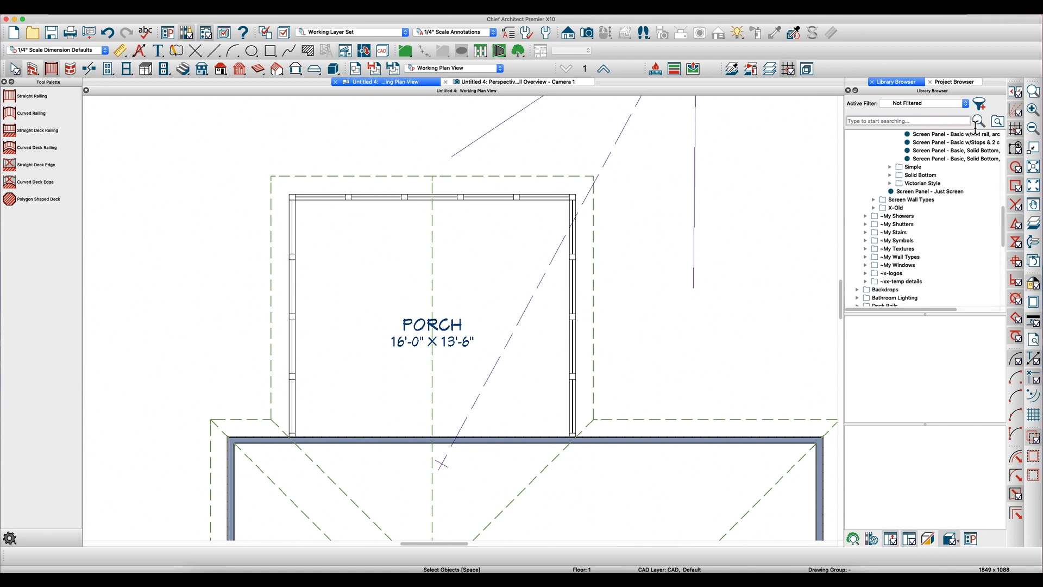
scroll(935, 174, "up", 14)
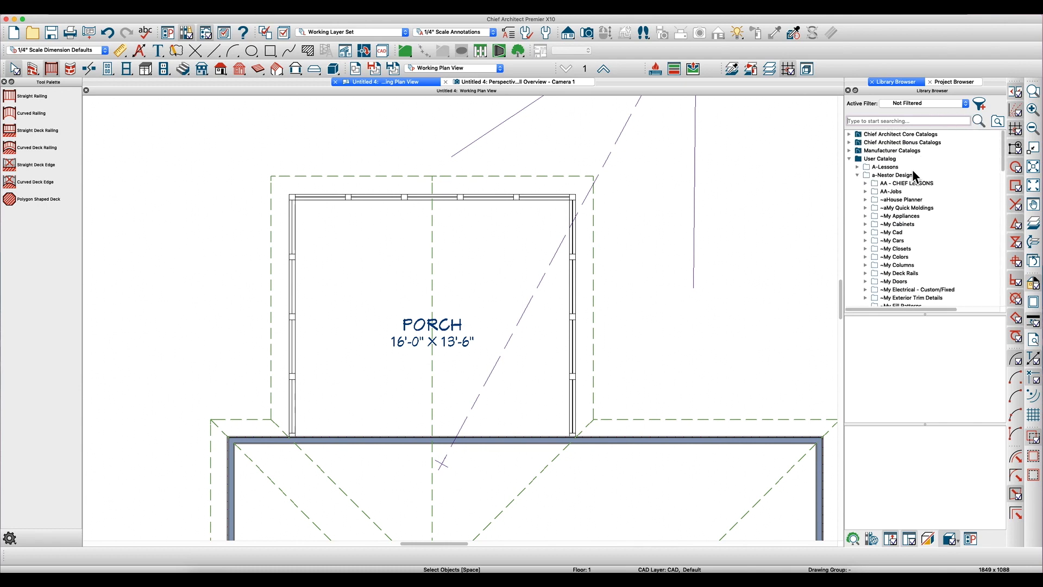
left_click(851, 159)
left_click(850, 135)
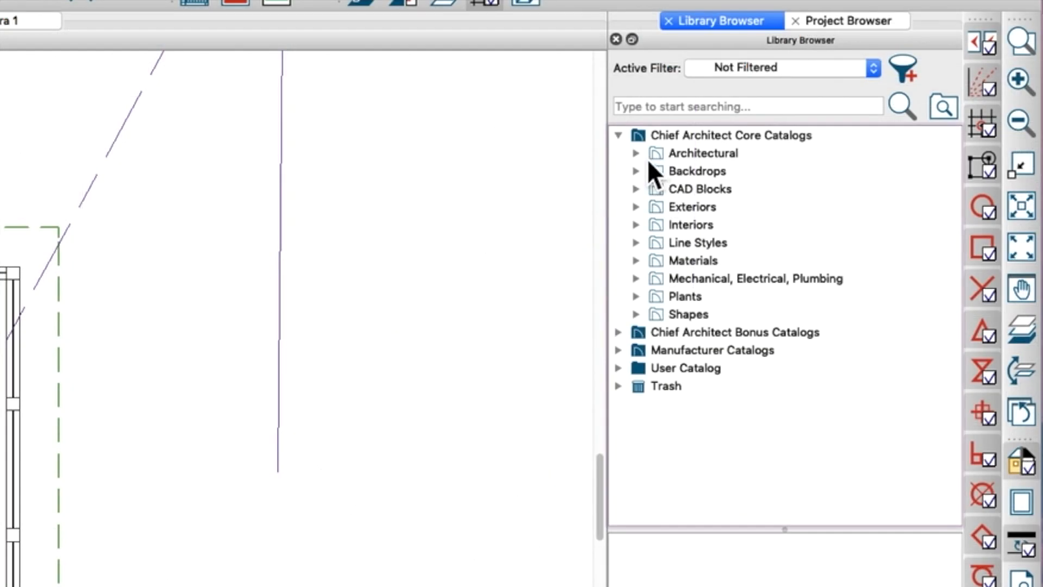
left_click(647, 158)
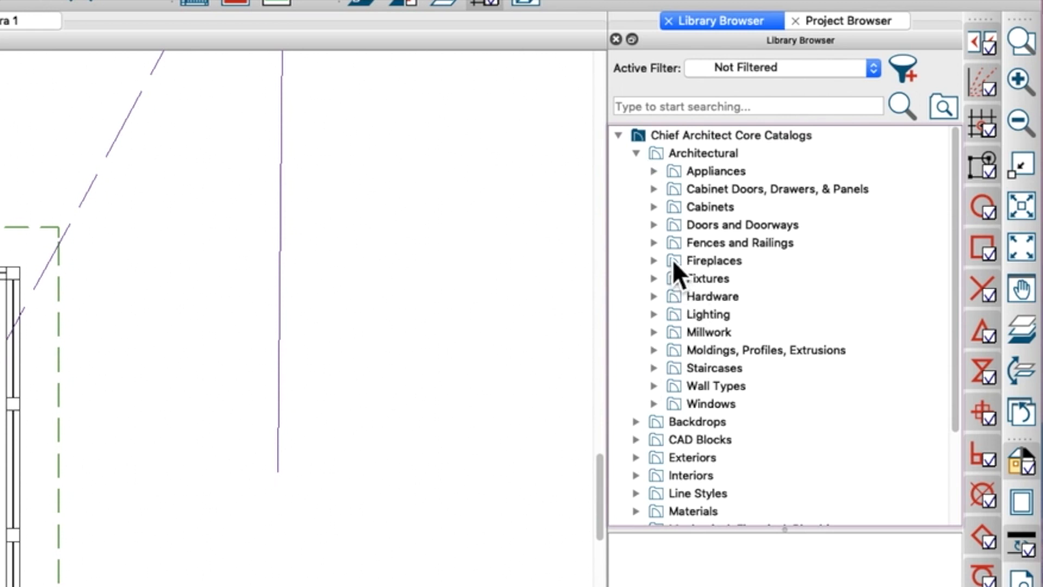
left_click(655, 332)
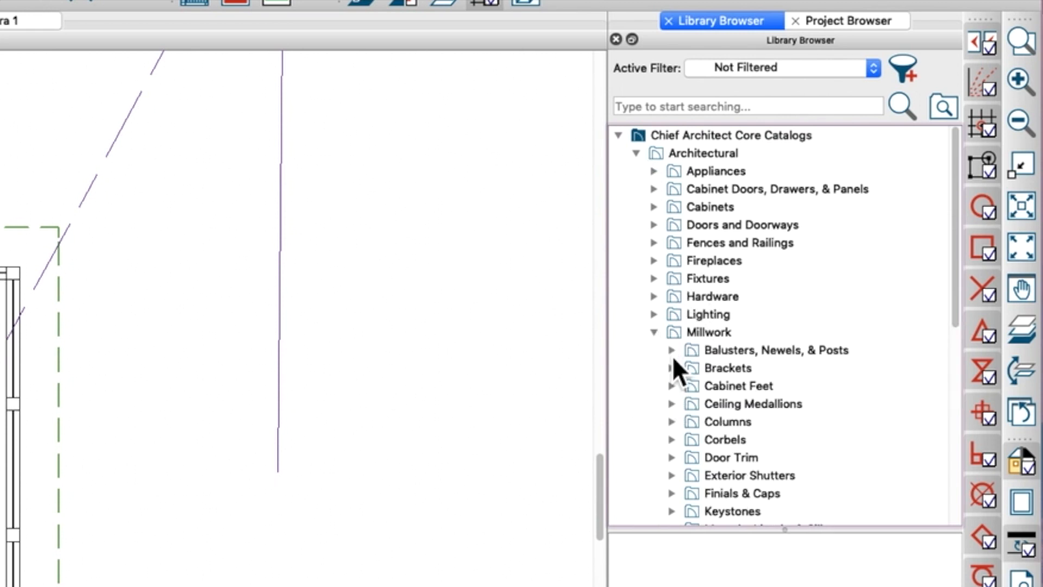
left_click(672, 422)
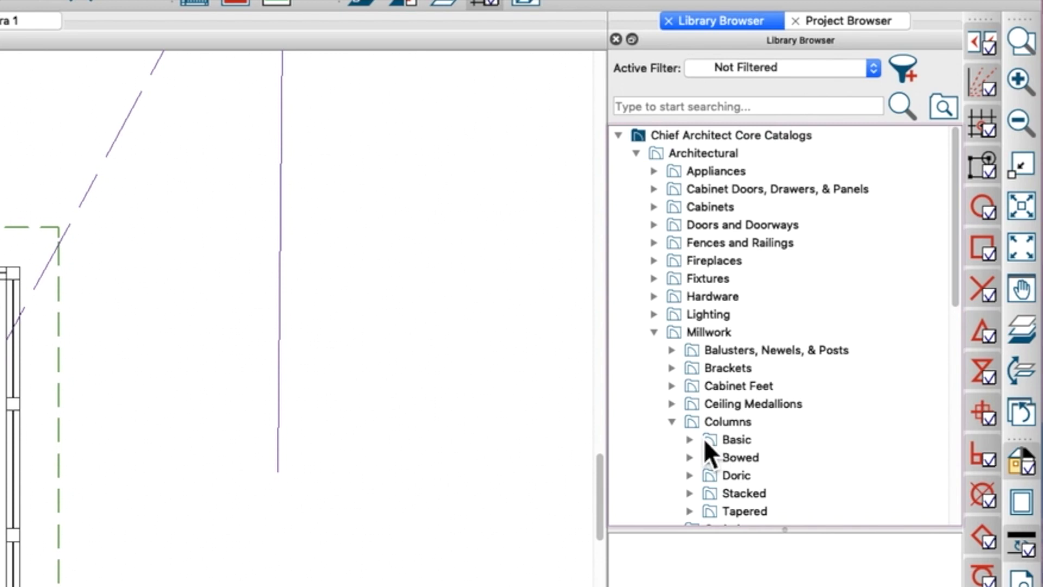
left_click(705, 440)
- Place a Square Column from the library just inside the porch's upper-left corner and select it
scroll(781, 475, "down", 1)
left_click(773, 487)
left_click(768, 503)
key("Up")
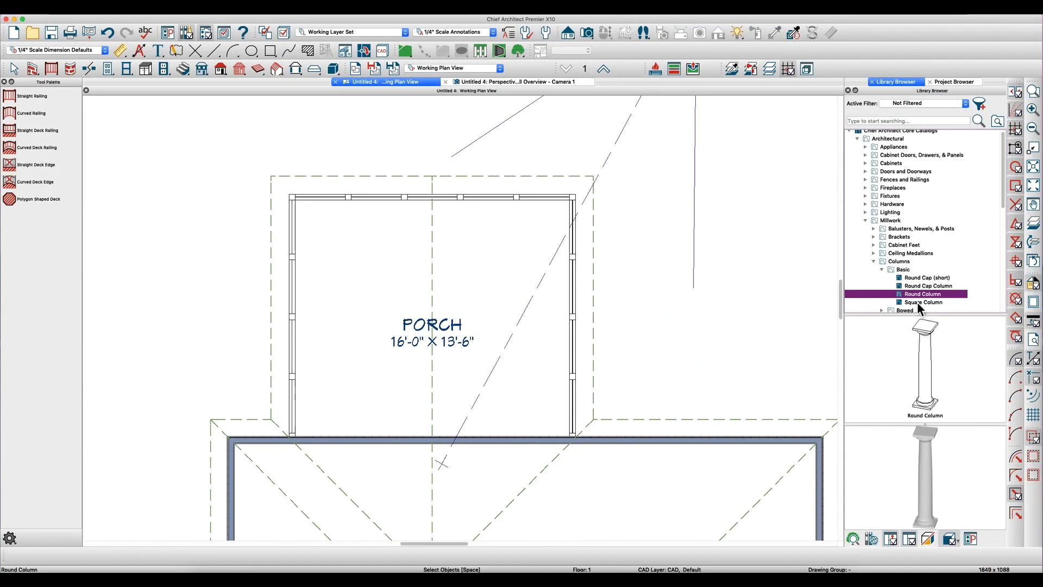
left_click(919, 302)
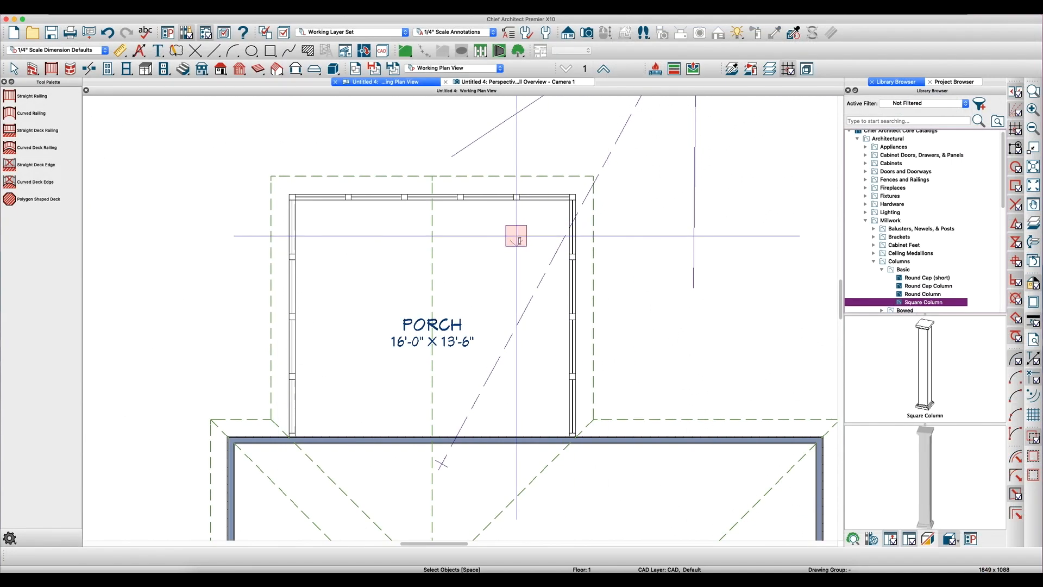
scroll(320, 206, "up", 5)
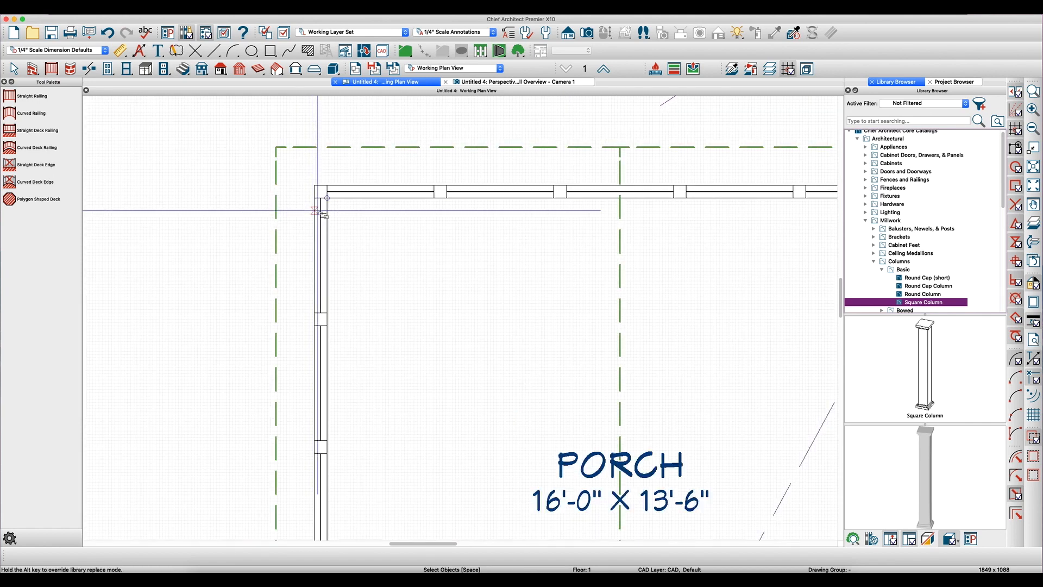
left_click(366, 221)
key("space")
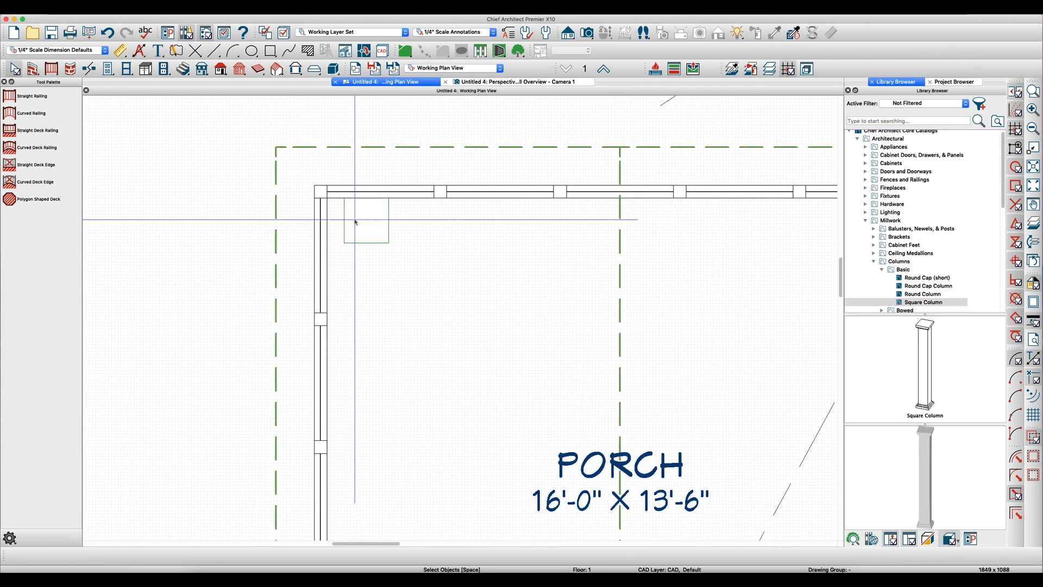
left_click(363, 222)
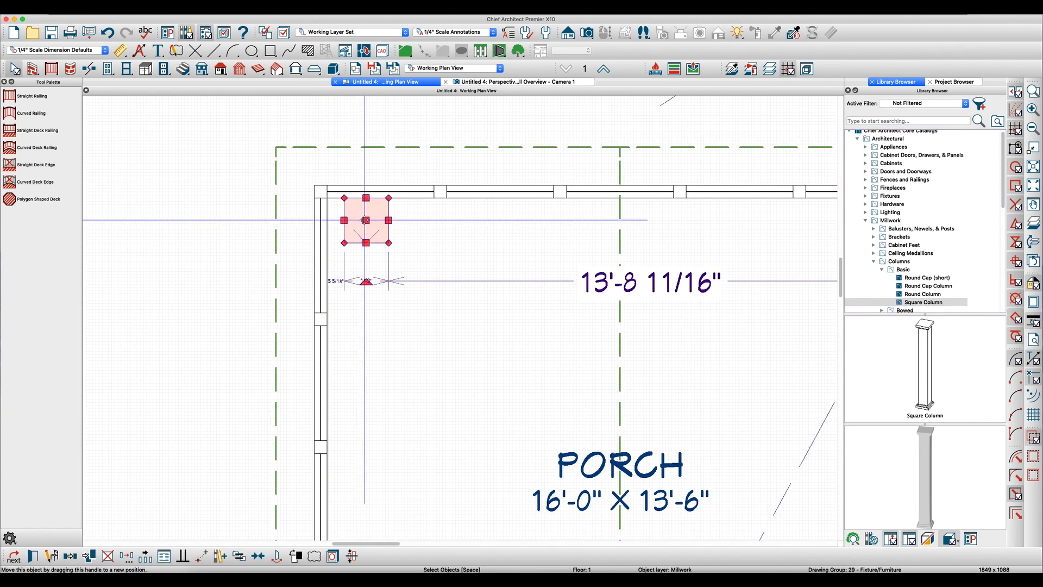
- Move the square column point-to-point so its upper-left corner meets the outer corner of the porch railing
key("2")
scroll(337, 203, "up", 3)
left_click(355, 191)
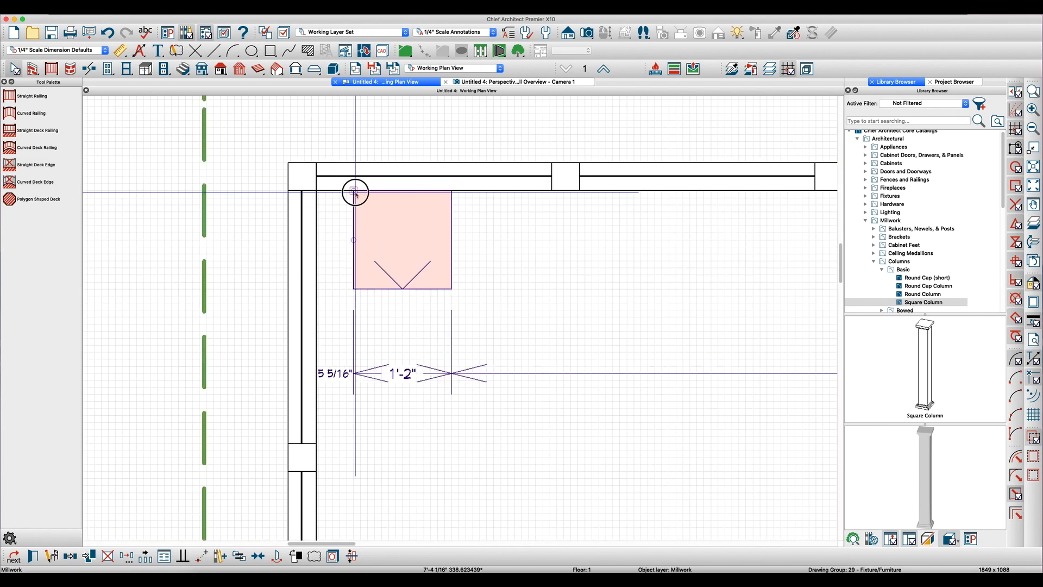
left_click(288, 163)
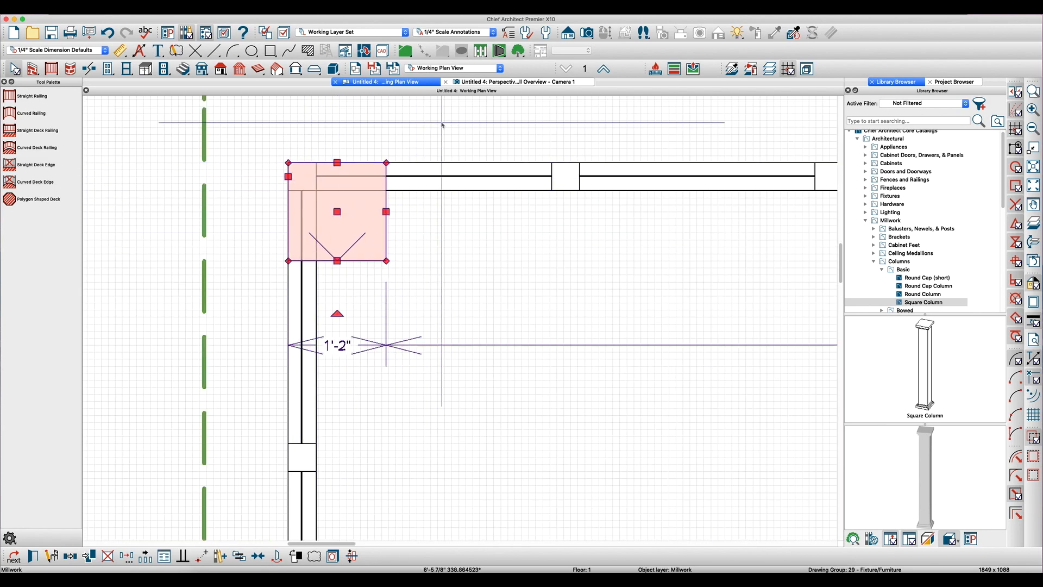
- Switch to the perspective camera view, turn to the porch corner and select the square column there
left_click(500, 82)
left_click_drag(717, 321, 621, 316)
scroll(457, 355, "up", 5)
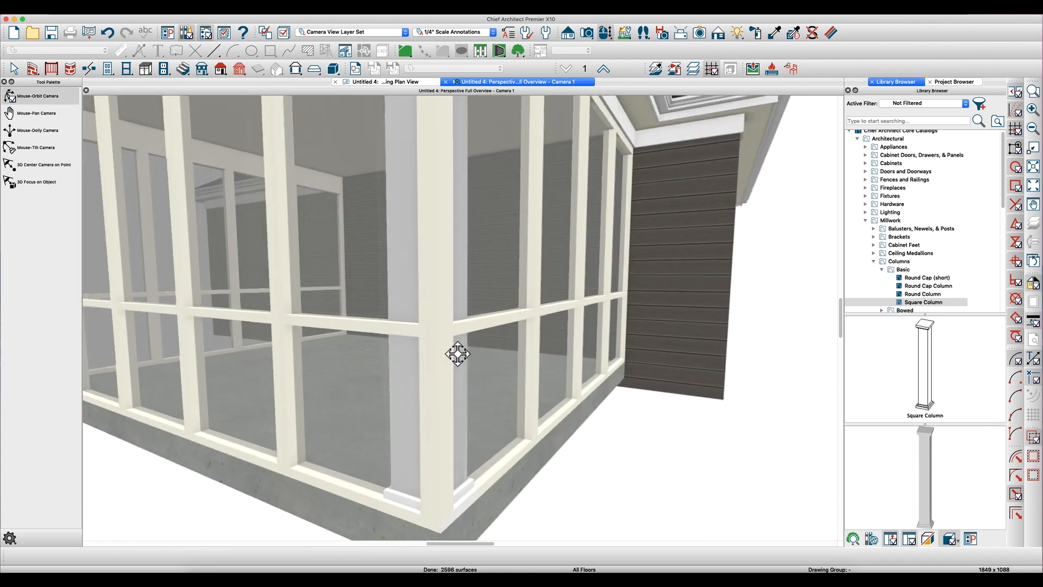
key("Escape")
left_click(465, 470)
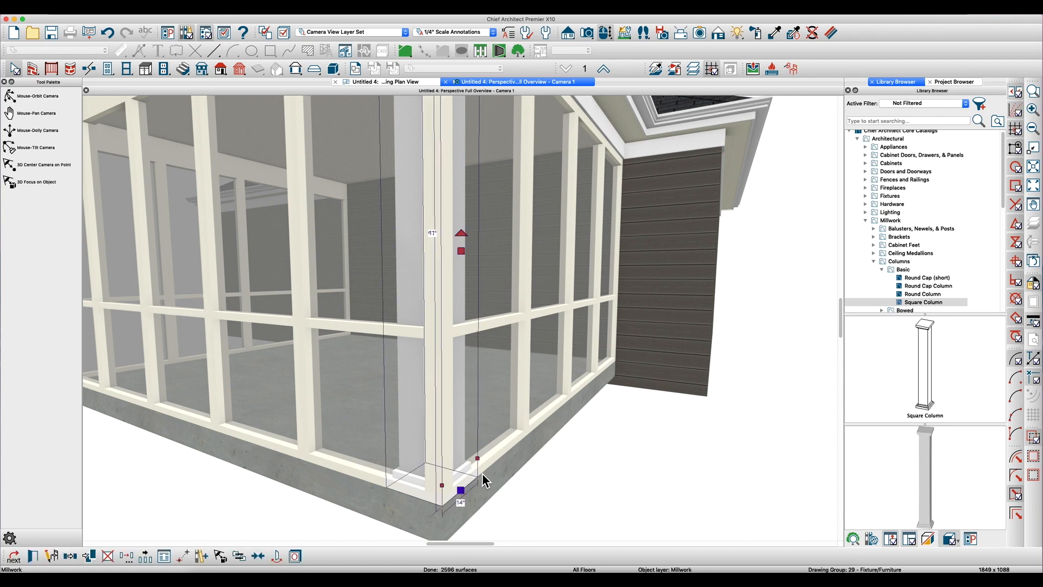
scroll(500, 485, "down", 3)
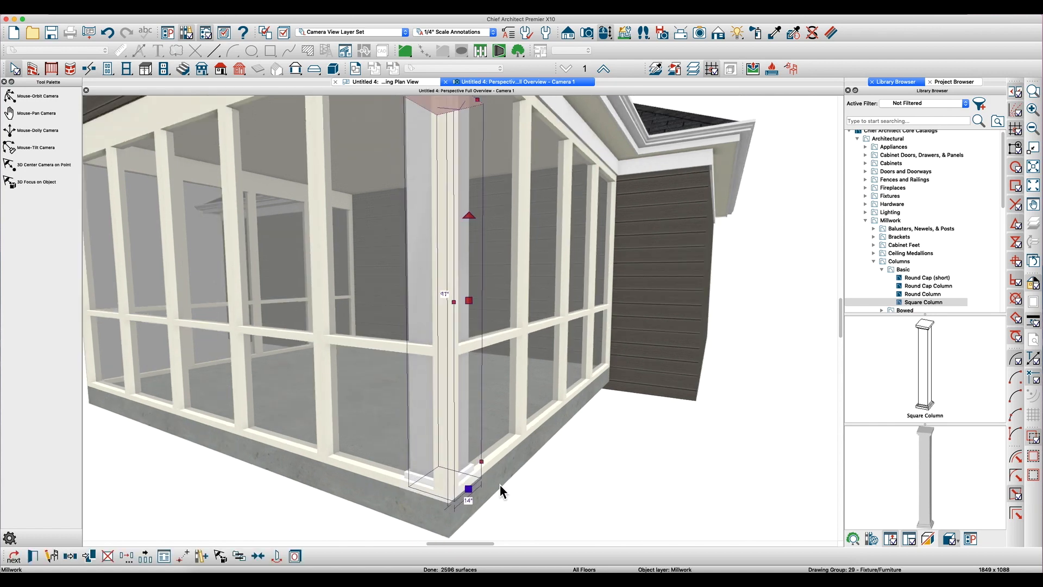
scroll(500, 484, "down", 3)
scroll(501, 484, "down", 2)
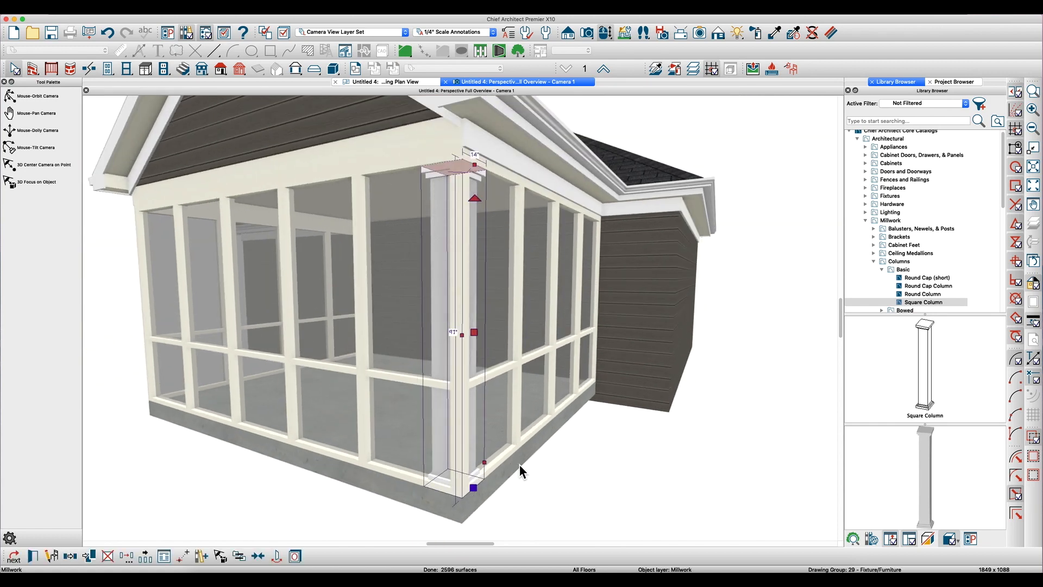
- Shift the corner column outward past both railings with Transform/Replicate, using an X delta of -3"
key("t")
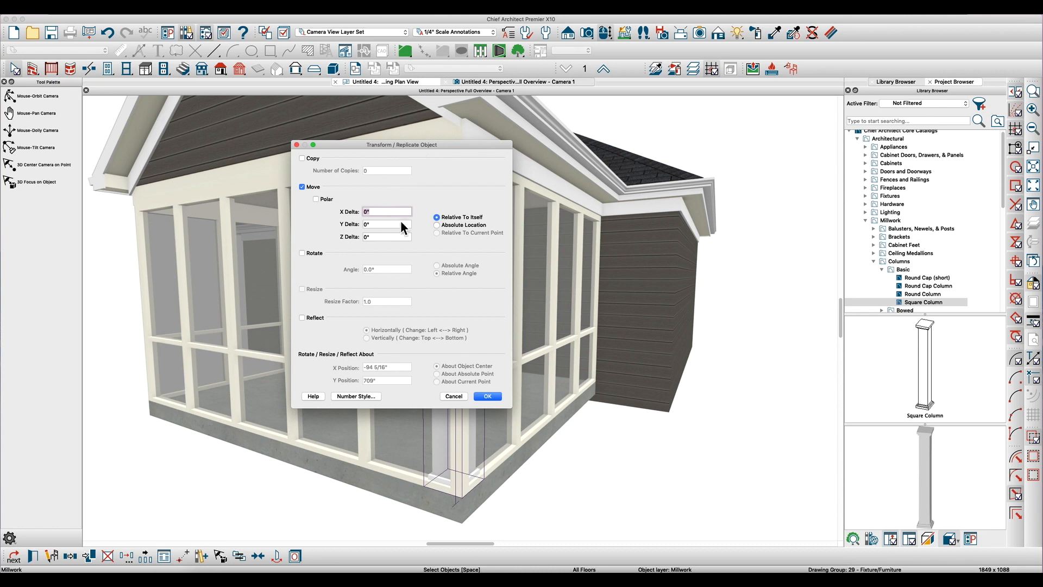
type("-2")
key("Tab")
key("shift+Tab")
type("-3\"")
key("Tab")
key("Tab")
key("Return")
- Orbit around and inside the porch to check how the corner column sits against the railings and slab
key("o")
scroll(447, 402, "down", 3)
left_click_drag(463, 391, 581, 390)
scroll(581, 390, "up", 10)
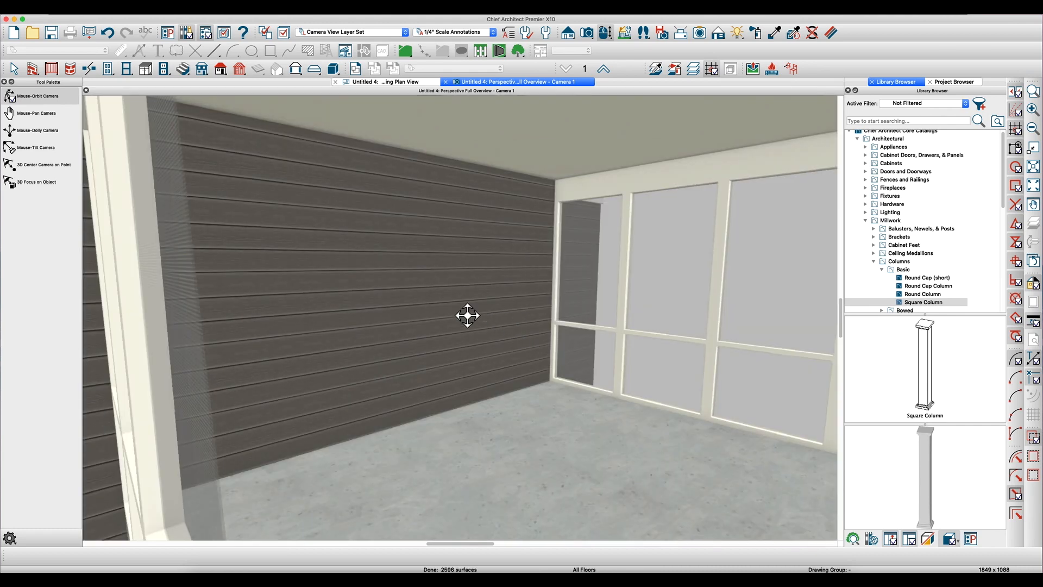
left_click_drag(467, 315, 593, 336)
scroll(787, 259, "down", 6)
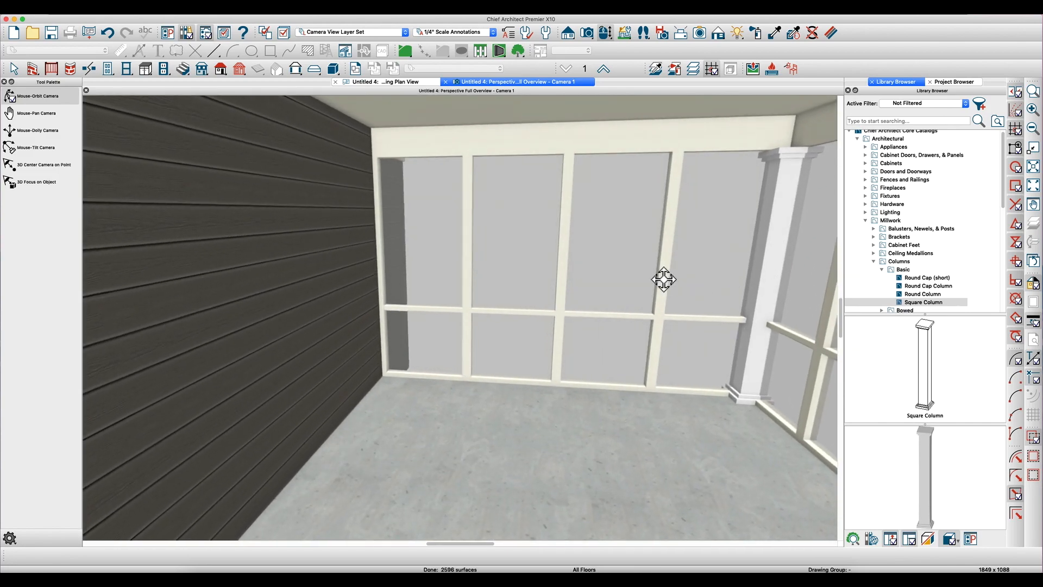
scroll(687, 277, "down", 10)
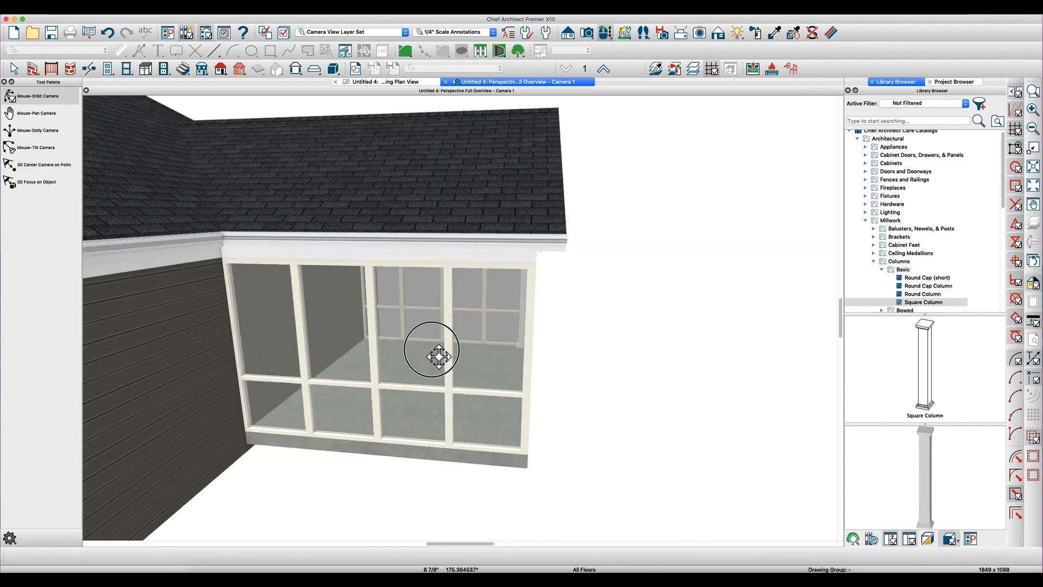
left_click_drag(439, 356, 338, 350)
key("space")
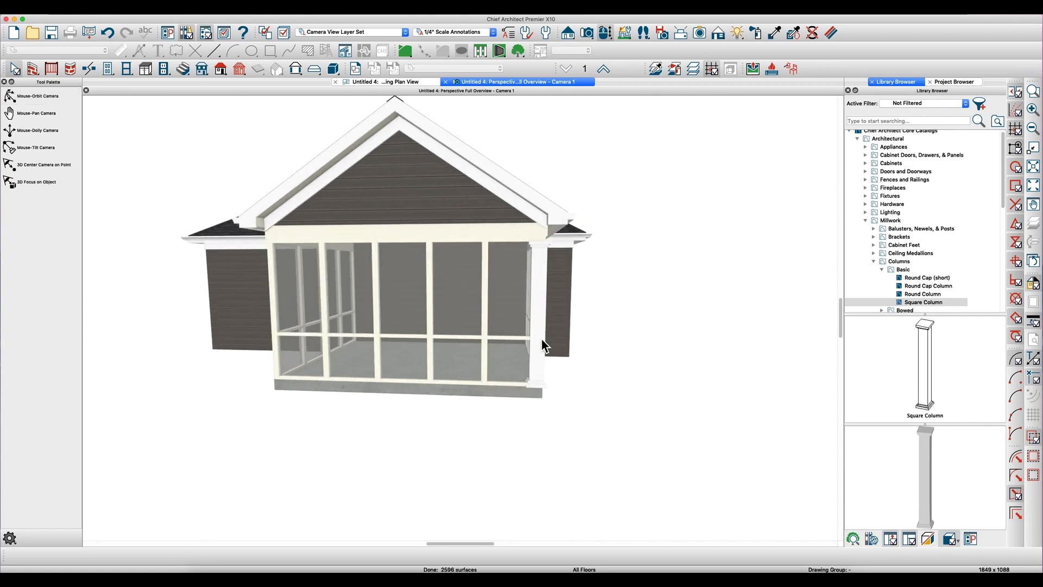
key("space")
- In the working plan view, make a mirrored copy of the corner column about the porch's center ridge line
left_click(417, 84)
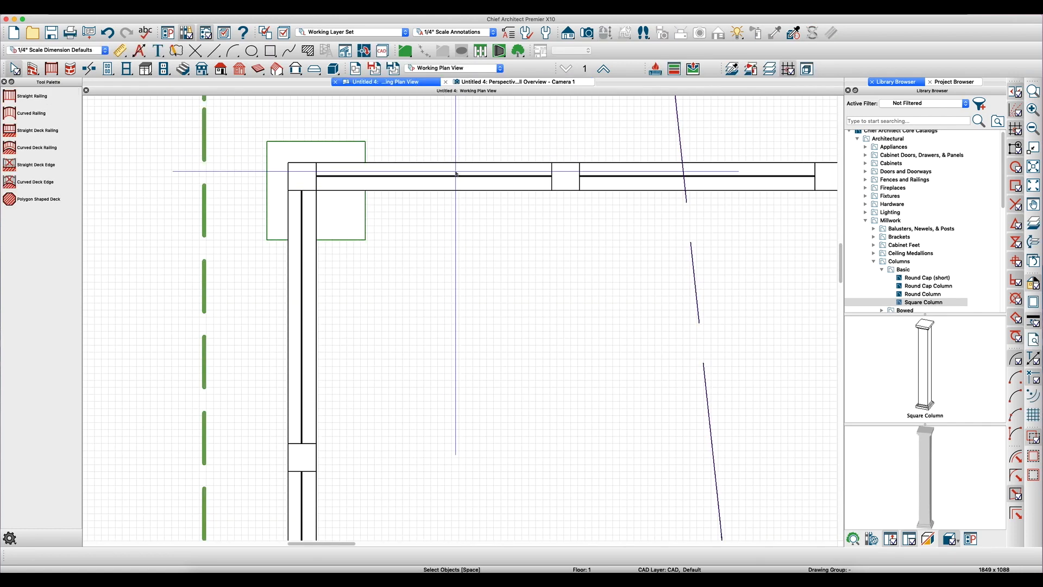
scroll(291, 212, "down", 5)
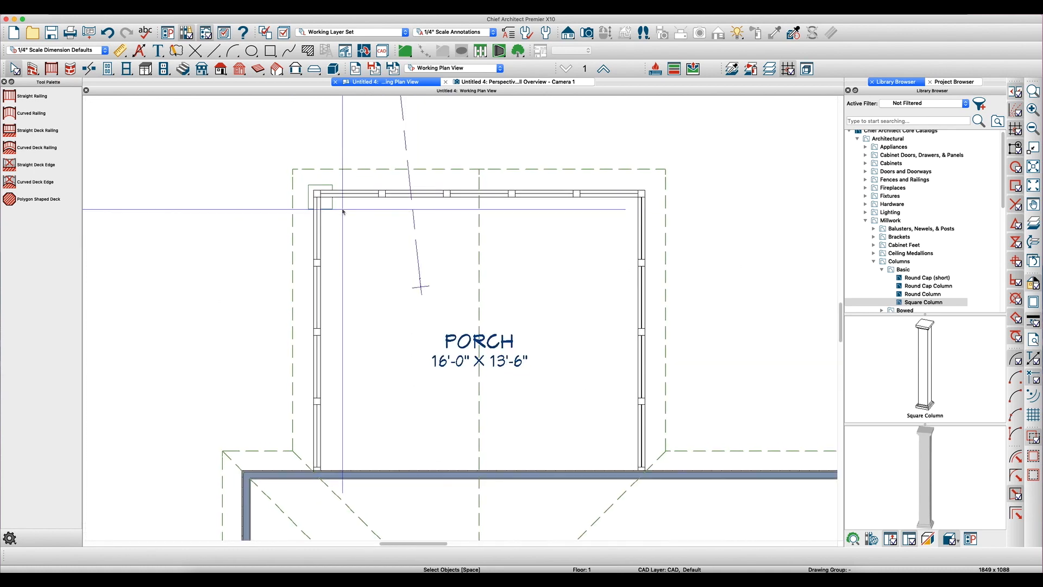
left_click(333, 208)
left_click(335, 210)
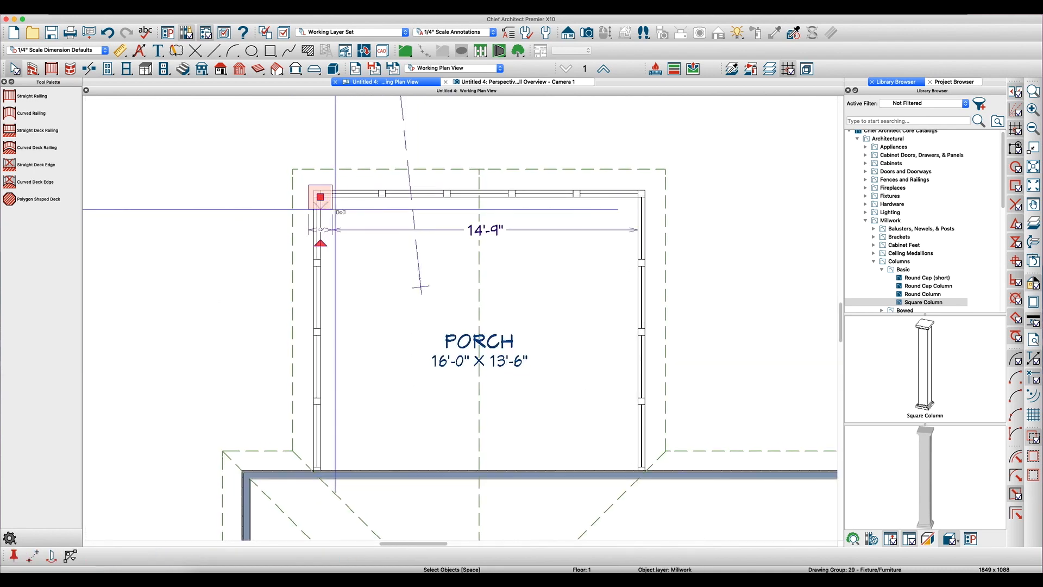
left_click_drag(335, 210, 473, 245)
left_click(476, 244)
key("Escape")
- Increase the newel spacing in the front railing's specification so the railing divides into four equal bays
scroll(622, 204, "up", 4)
scroll(622, 204, "down", 4)
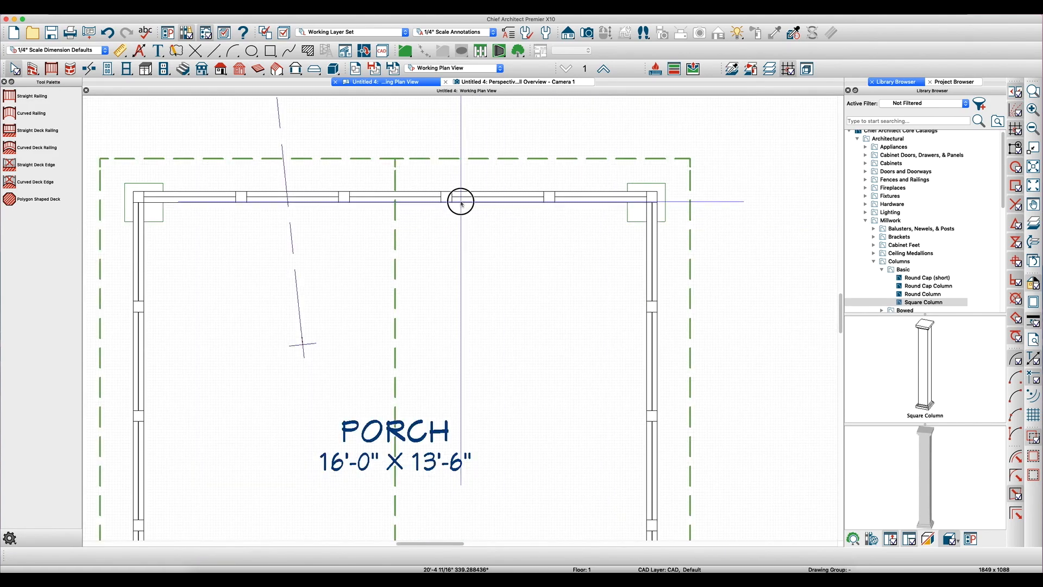
left_click(462, 203)
double_click(462, 203)
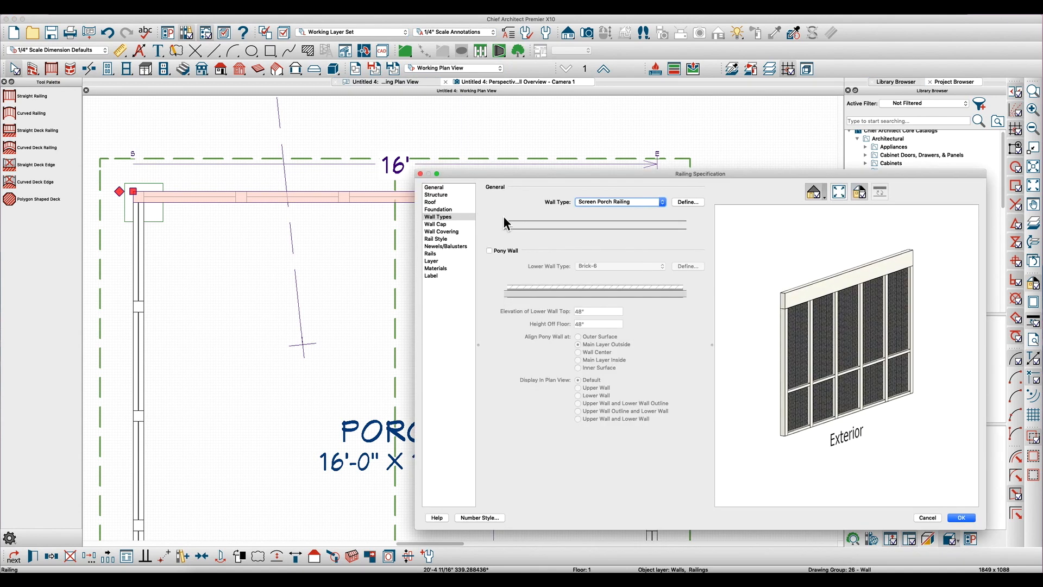
left_click(445, 246)
left_click(518, 265)
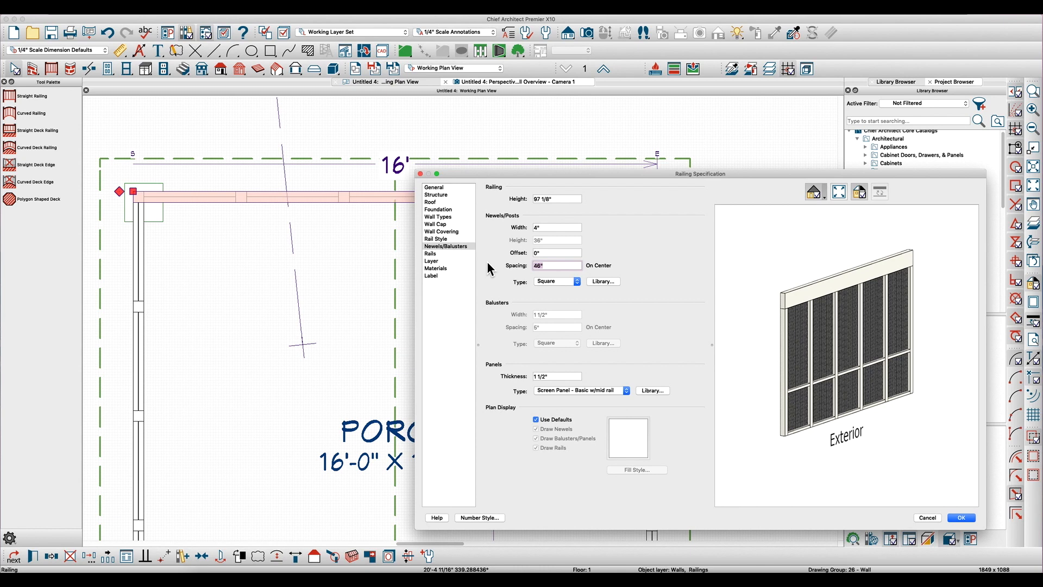
key("Return")
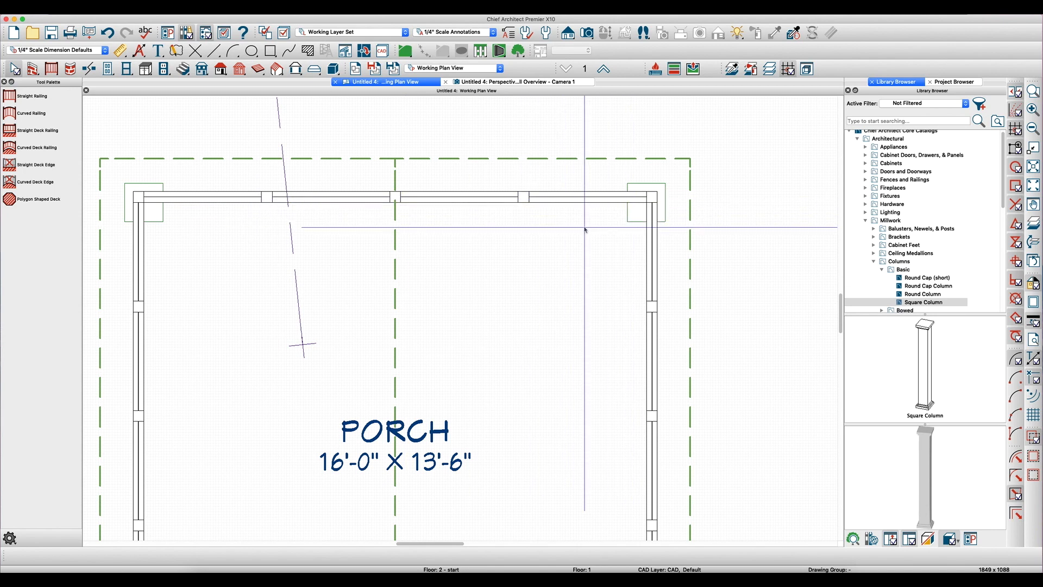
scroll(633, 219, "down", 1)
left_click(627, 219)
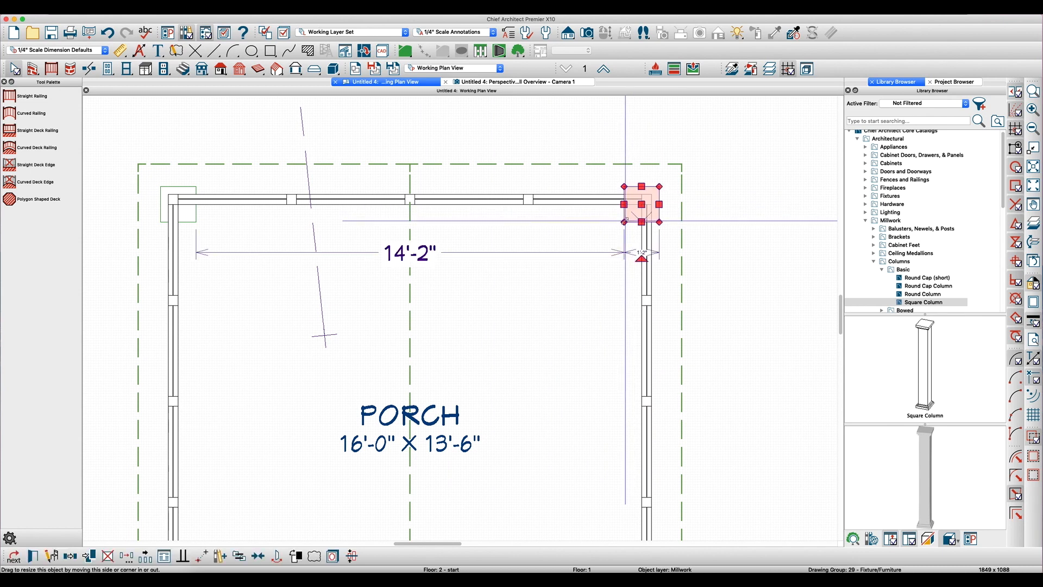
scroll(626, 218, "up", 2)
left_click(595, 219)
scroll(596, 219, "down", 1)
scroll(596, 219, "down", 1)
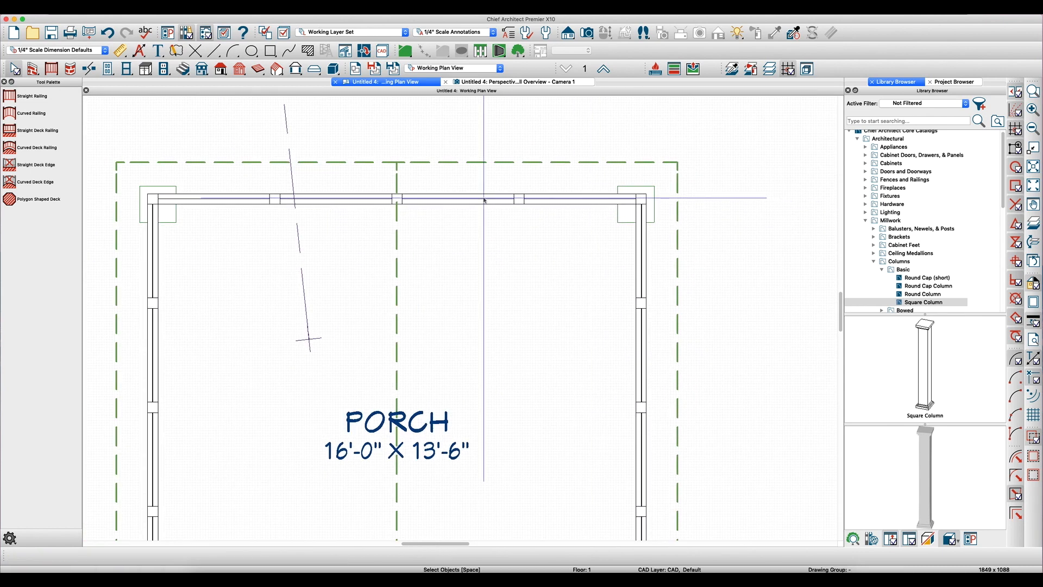
left_click(620, 222)
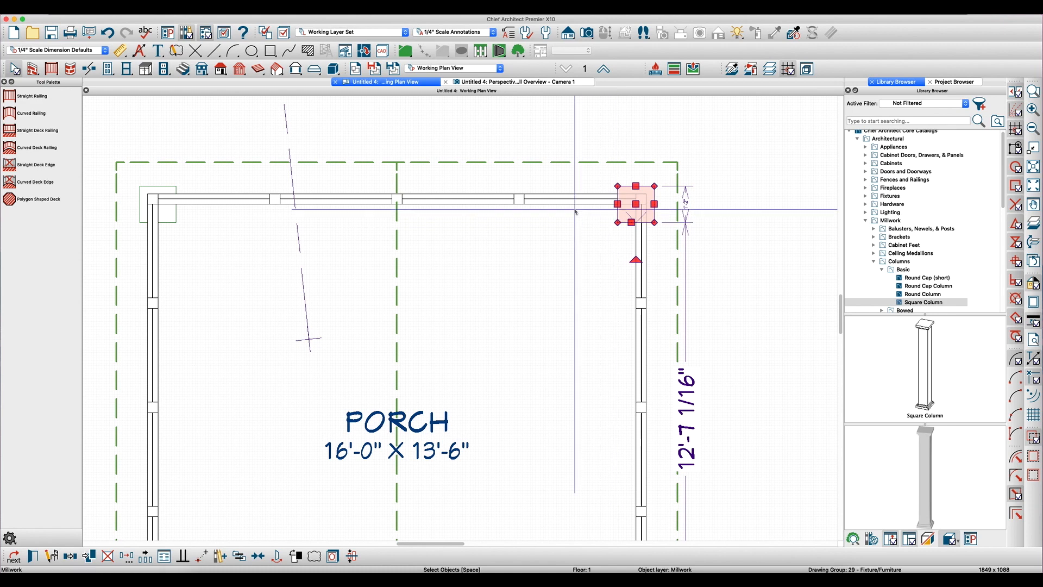
left_click(520, 200)
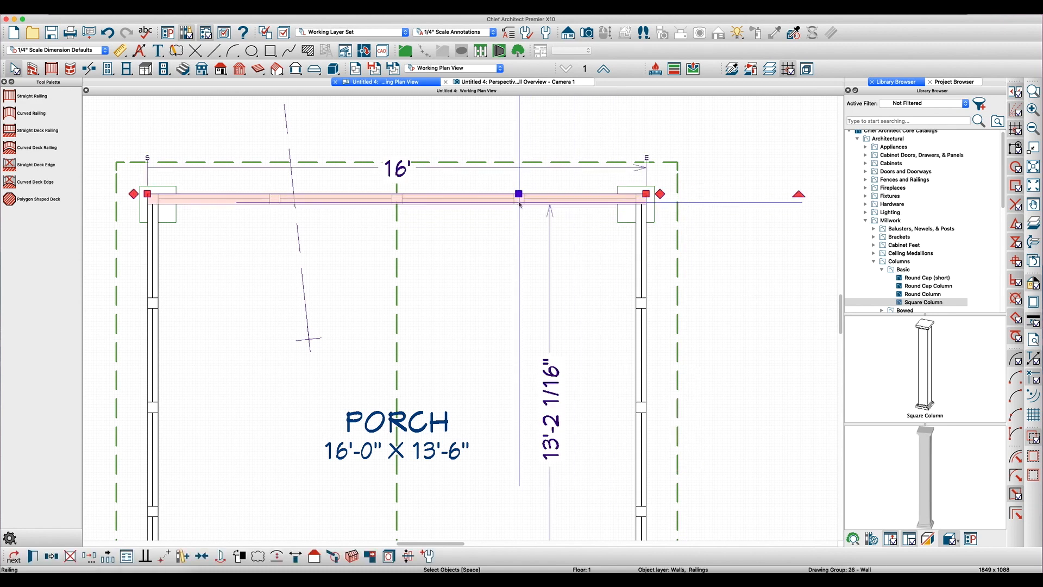
key("slash")
scroll(521, 194, "up", 1)
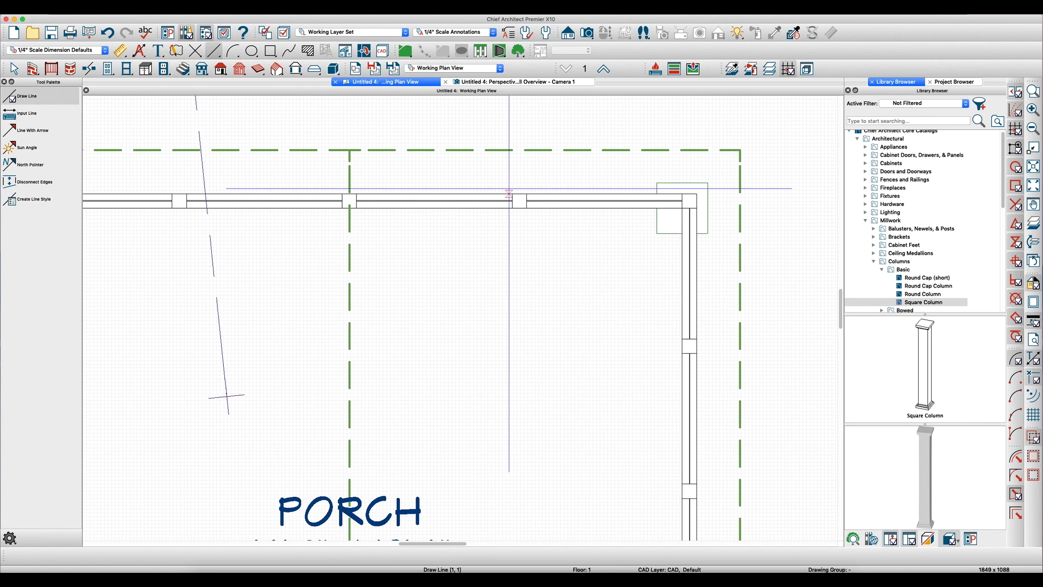
key("space")
scroll(559, 234, "down", 1)
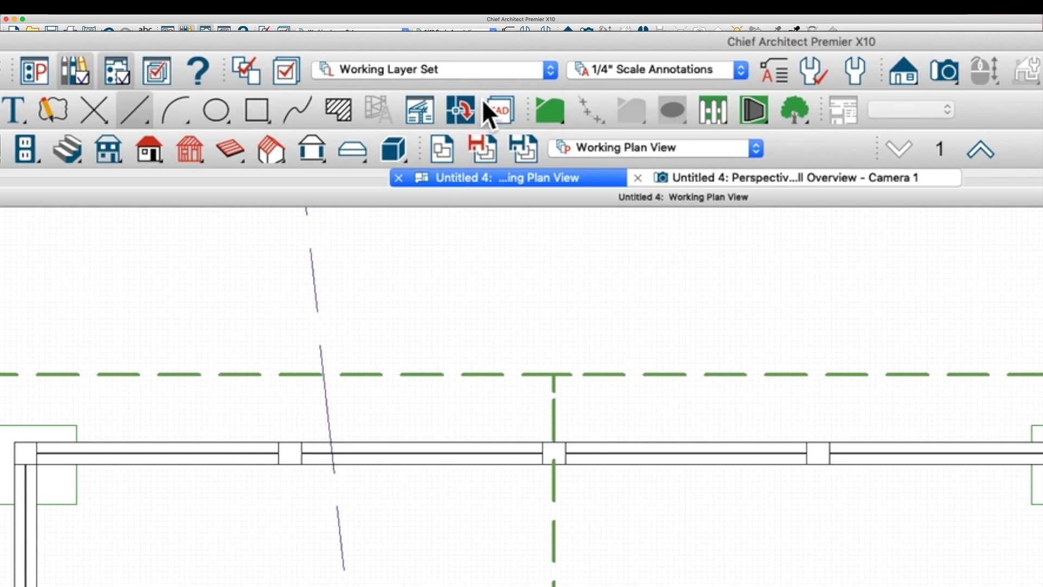
- Create a CAD detail from the plan view and draw a vertical line centered on the front railing's right intermediate post
left_click(461, 110)
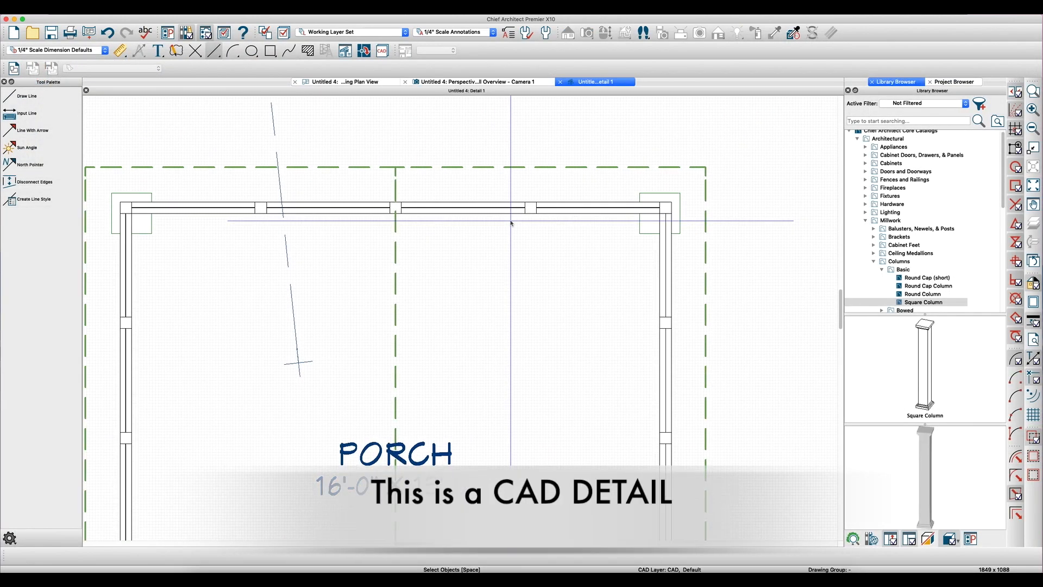
key("l")
scroll(511, 221, "up", 3)
left_click_drag(526, 147, 526, 331)
left_click(526, 293)
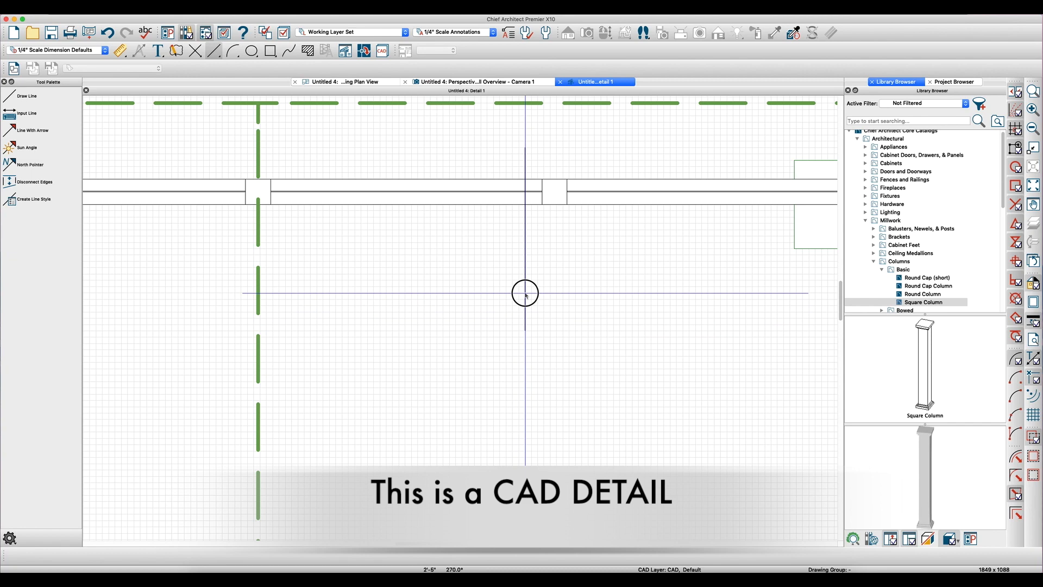
left_click(554, 204)
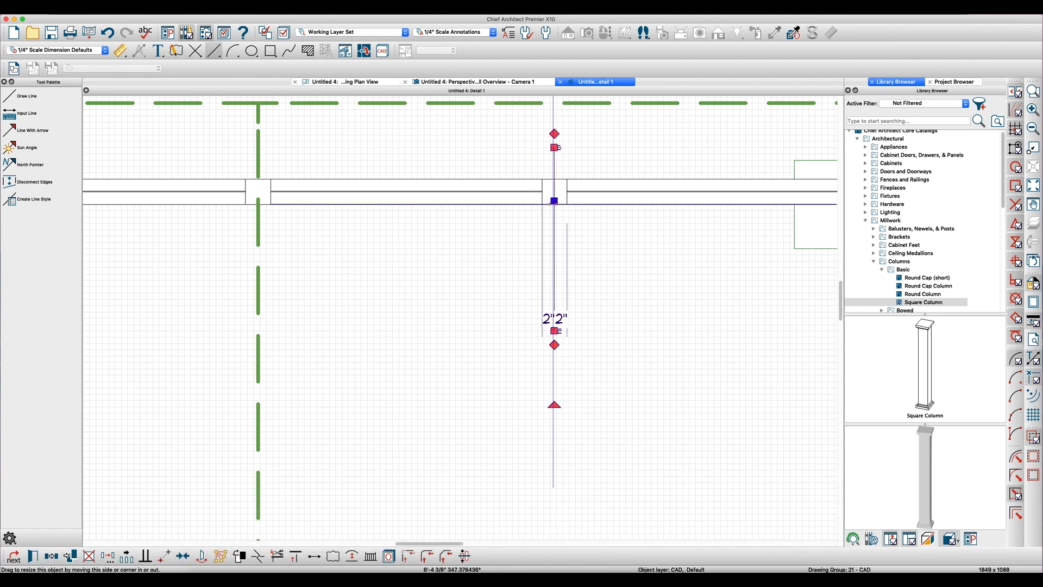
- Make a mirrored copy of the vertical CAD line about the porch's center ridge line
scroll(585, 250, "down", 1)
key("c")
key("r")
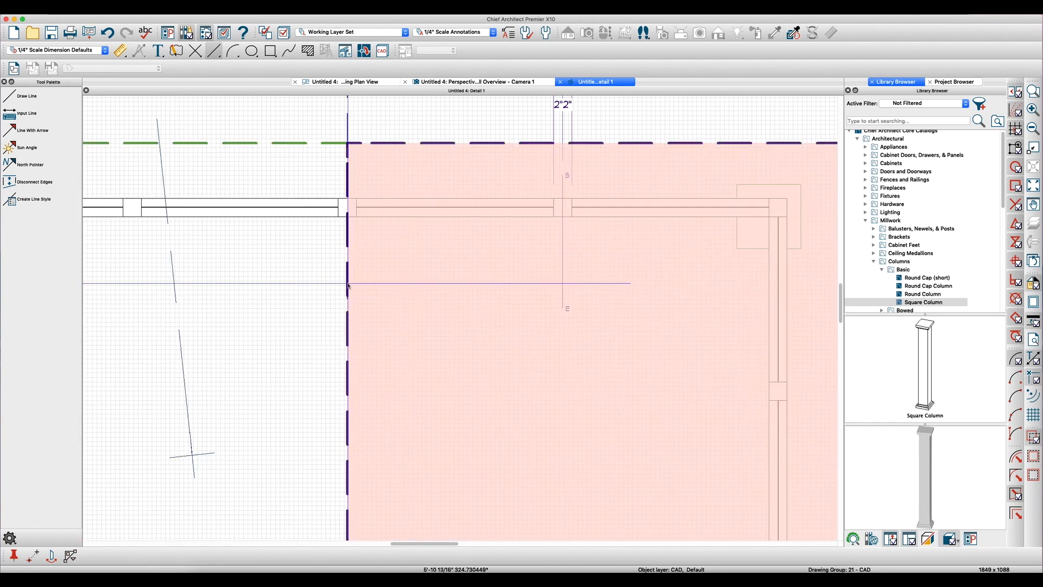
left_click(348, 283)
key("Escape")
- Copy both vertical CAD lines from the detail and paste them into the working plan view with Paste Hold Position
scroll(479, 267, "down", 1)
scroll(549, 274, "down", 1)
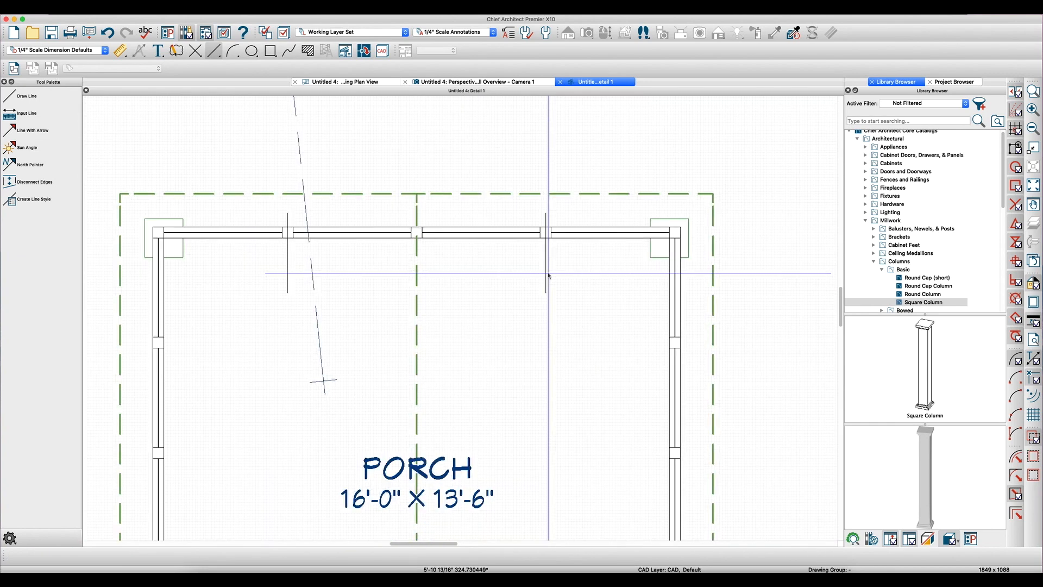
left_click(547, 275)
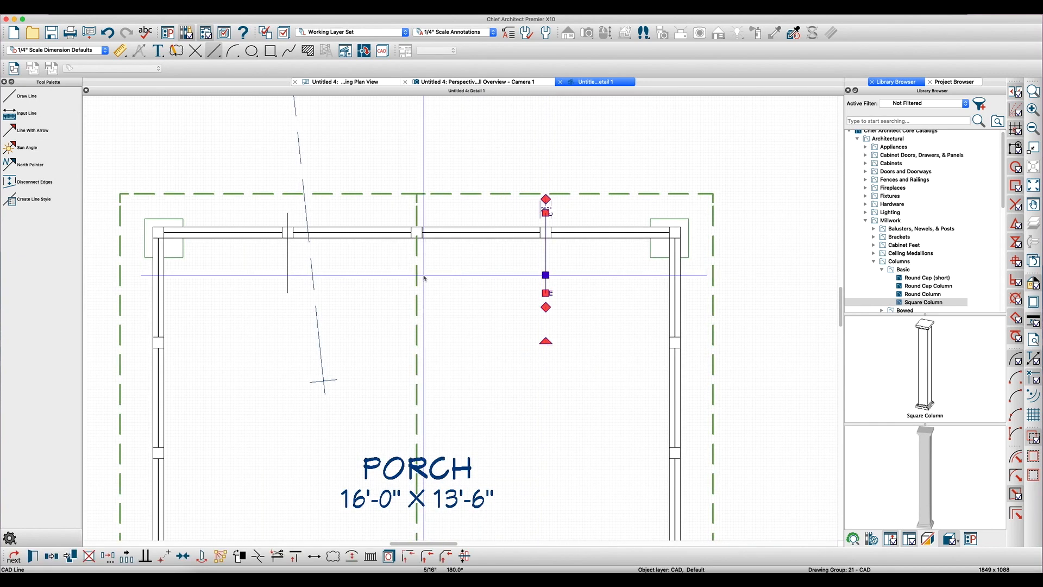
left_click(289, 277, "shift")
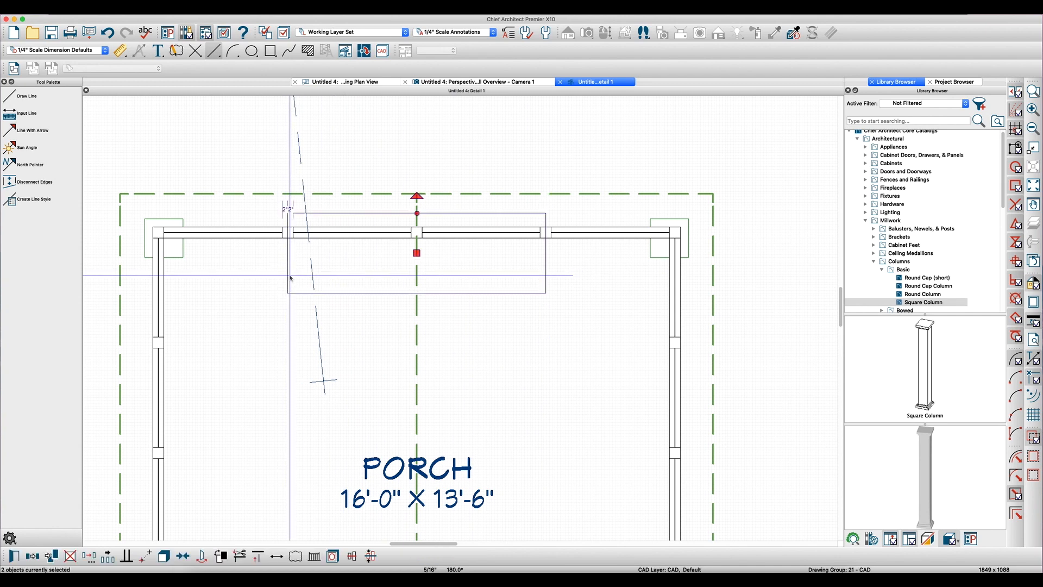
left_click(386, 82)
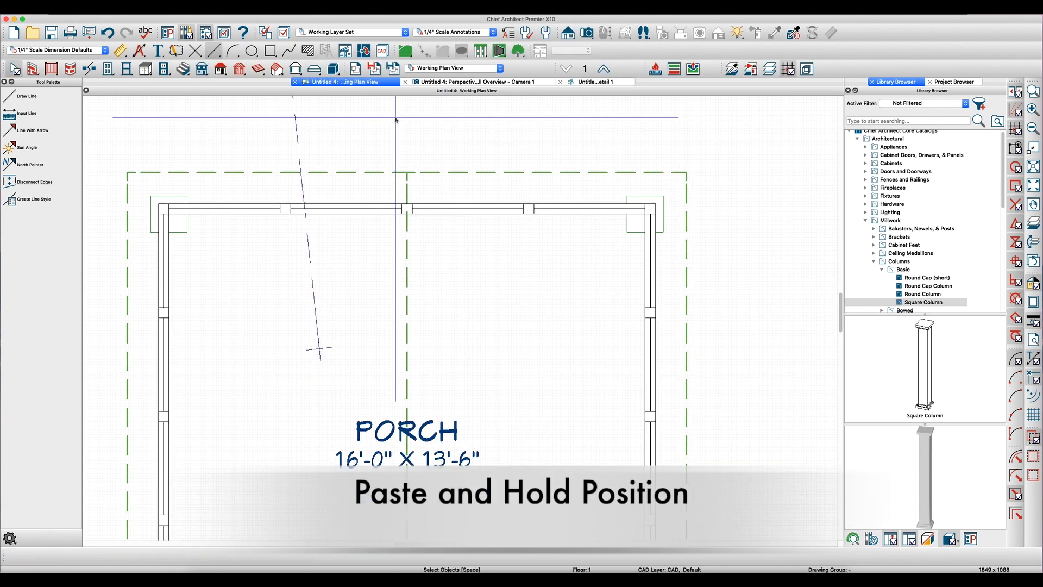
key("super+alt+v")
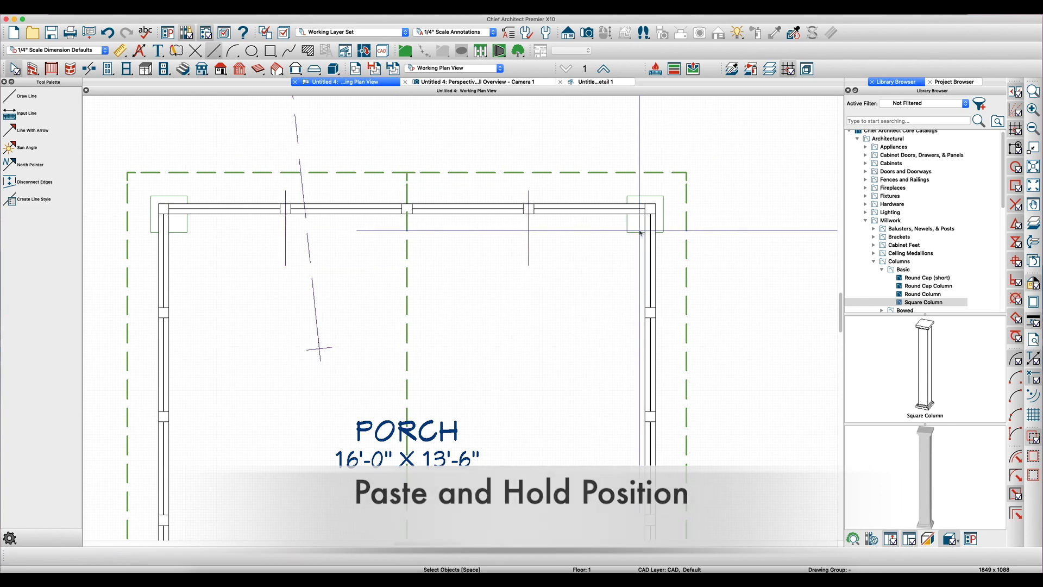
- Copy the right corner column along the front railing onto the right vertical reference line
left_click(633, 234)
left_click_drag(645, 213, 527, 213)
scroll(568, 254, "down", 3)
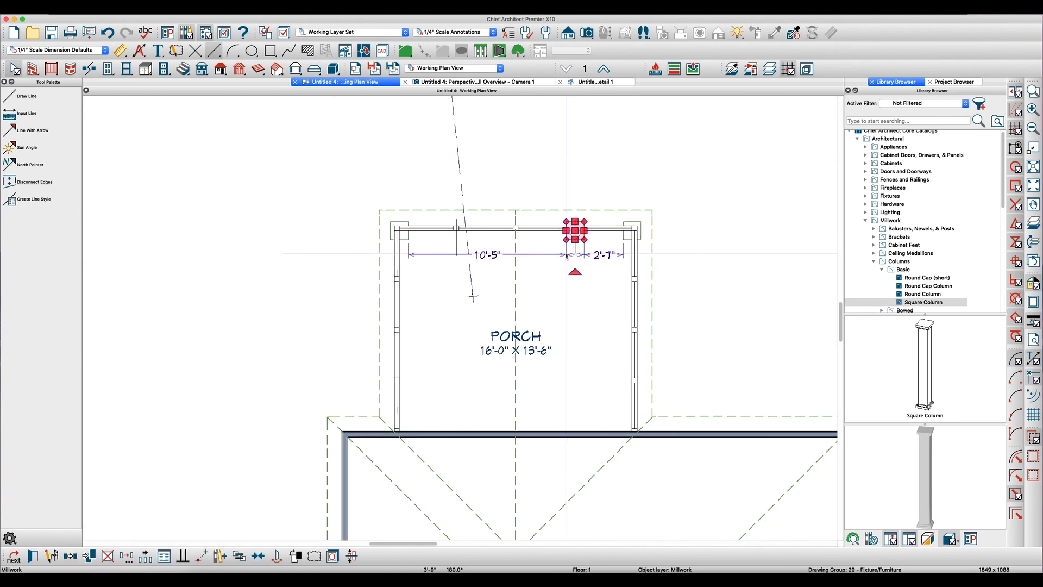
- Make a mirrored copy of the right intermediate column about the porch's center ridge line
scroll(568, 255, "up", 2)
key("c")
key("r")
left_click(500, 251)
key("Escape")
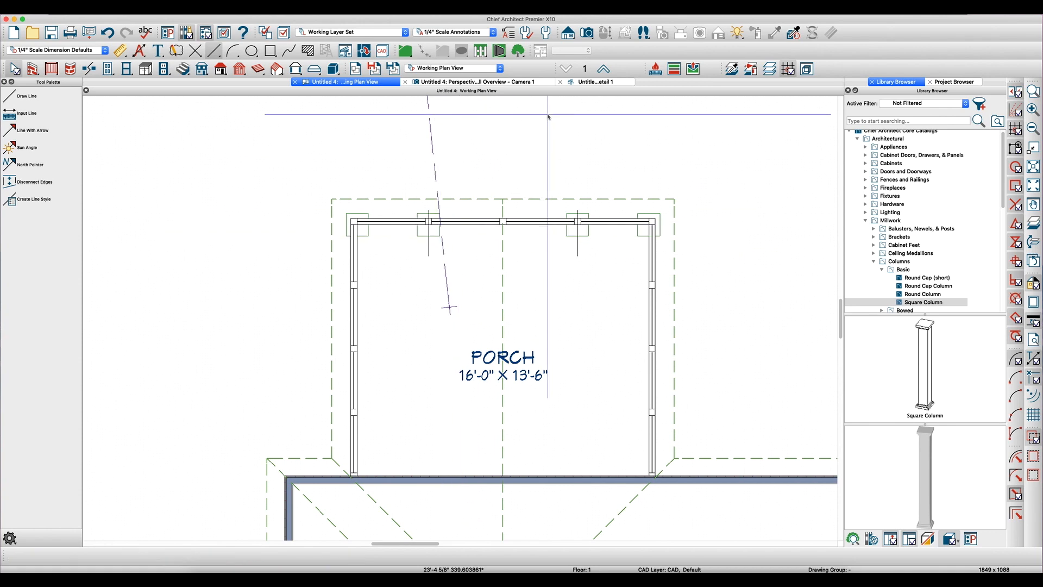
- Examine the front row of porch columns up close in the perspective camera view
left_click(494, 82)
left_click_drag(465, 284, 373, 315)
scroll(454, 411, "up", 5)
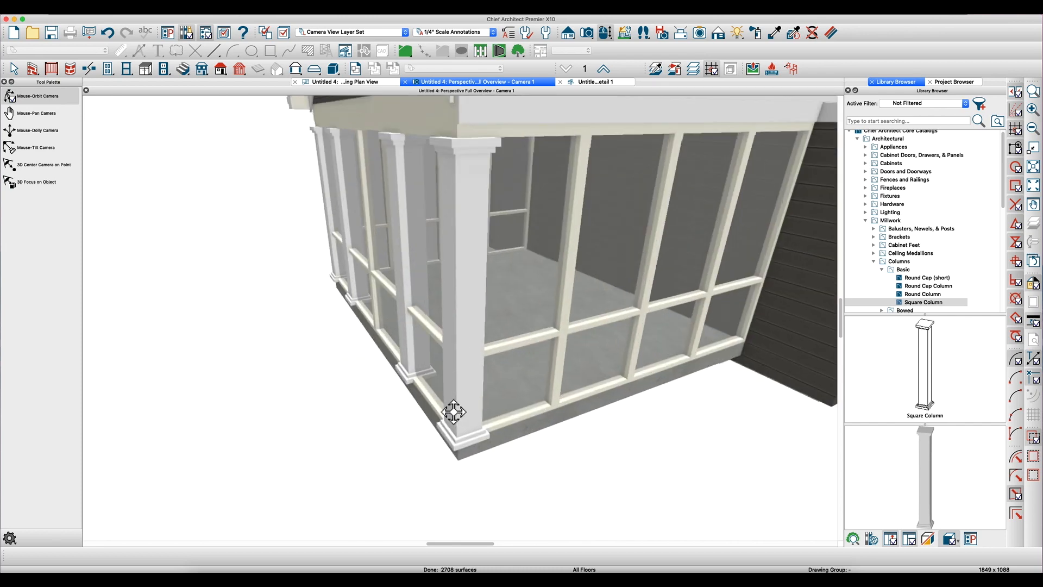
- Examine how the porch's side railing sits against the corner column and slab edge in the camera view
left_click_drag(409, 402, 532, 396)
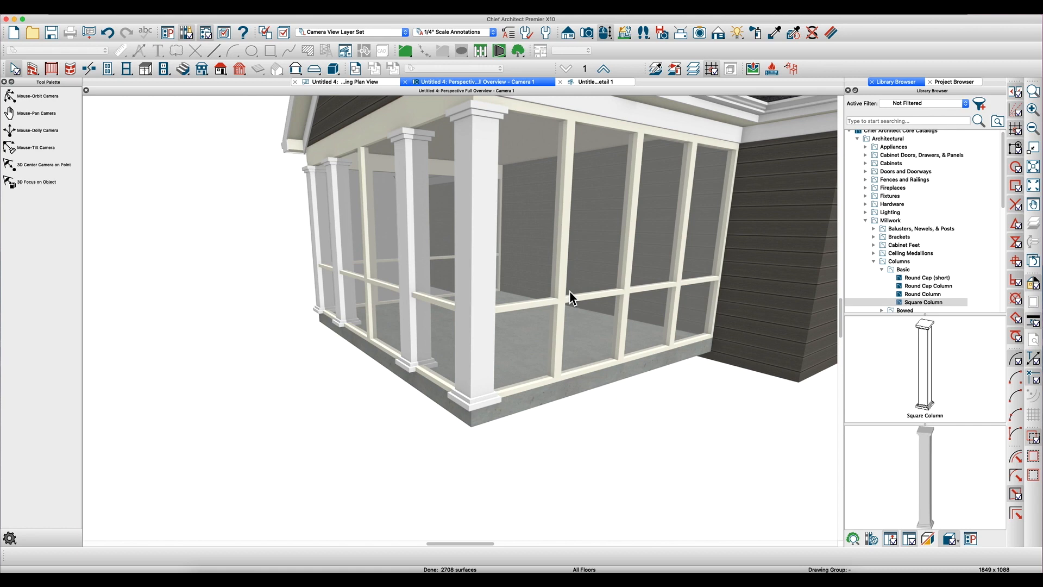
left_click_drag(563, 370, 567, 351)
left_click(566, 356)
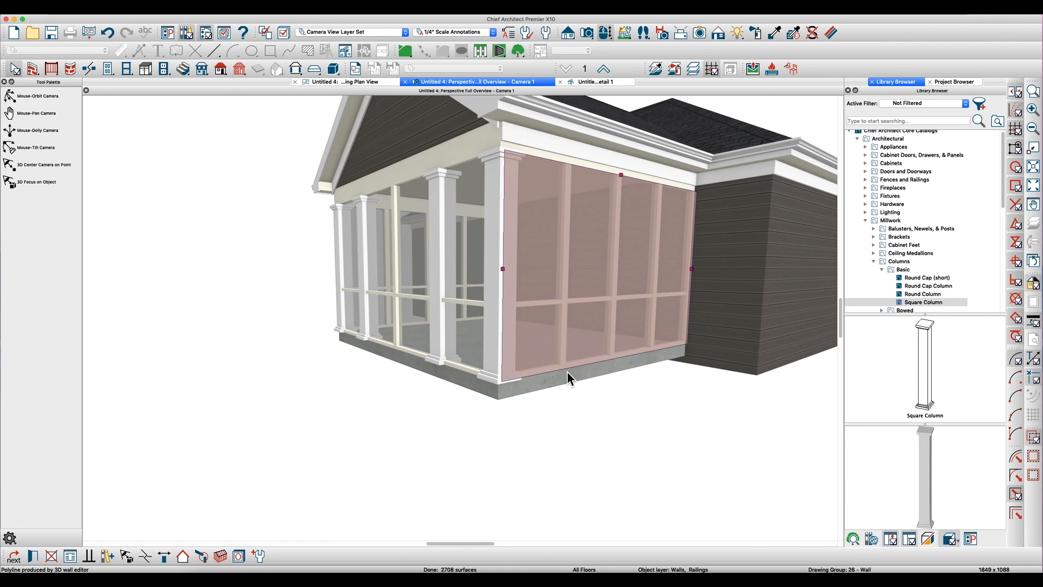
key("Escape")
key("o")
left_click_drag(562, 278, 572, 351)
key("space")
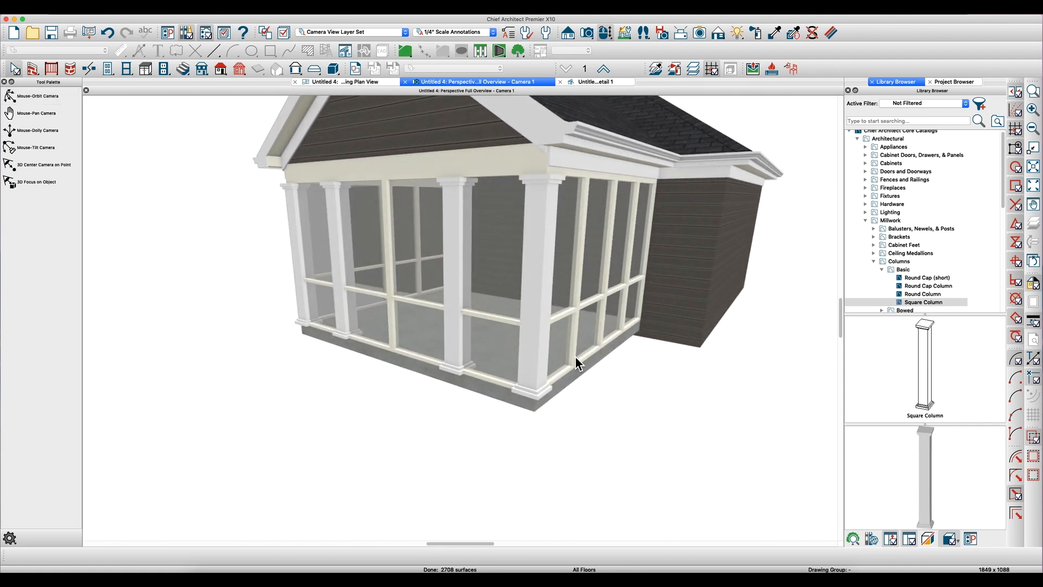
- Try to set the main layer thickness of the side railing's Screen Porch Railing wall type to 8"
double_click(576, 358)
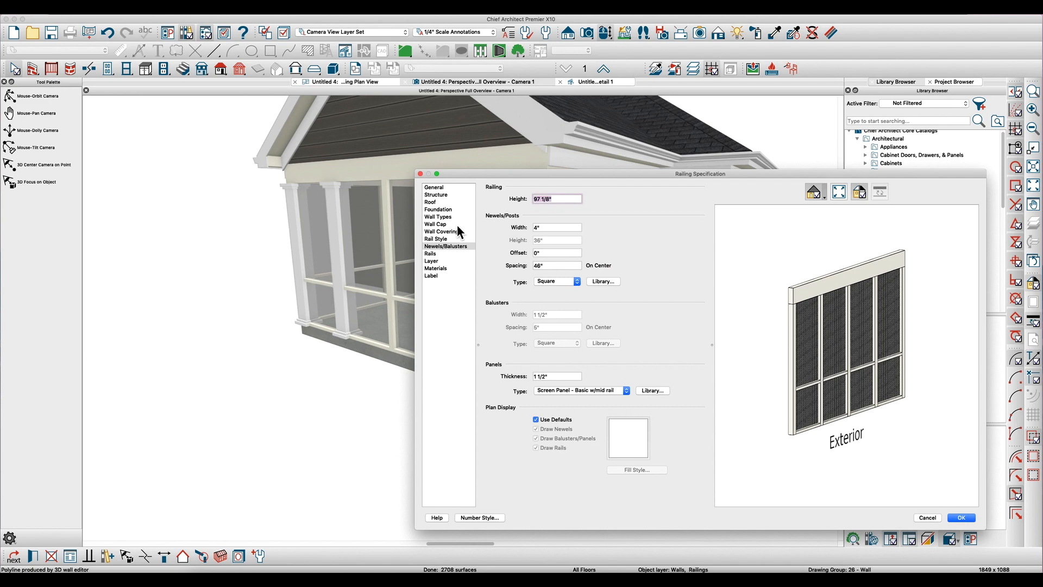
left_click(434, 219)
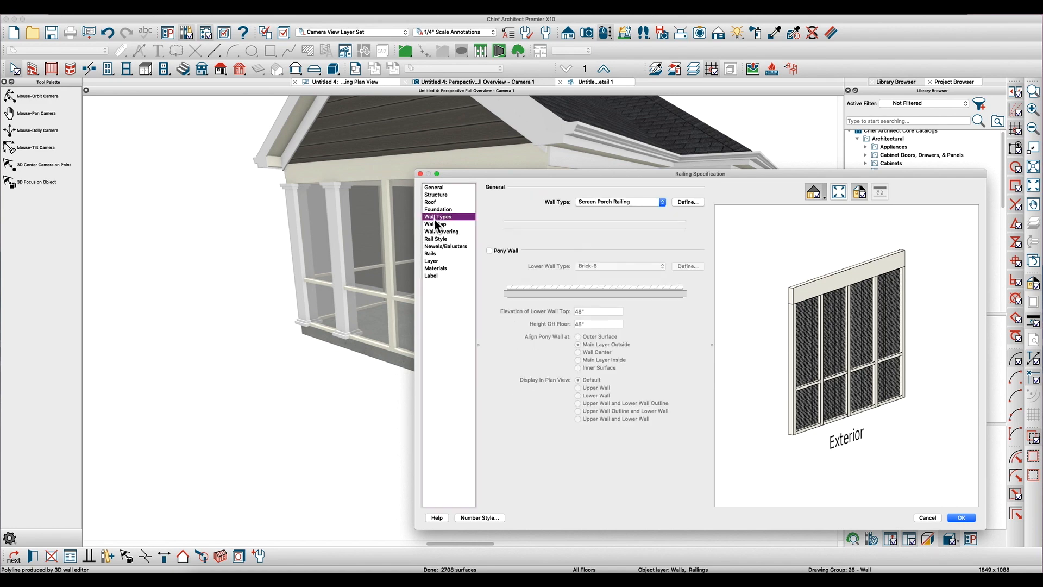
left_click(688, 202)
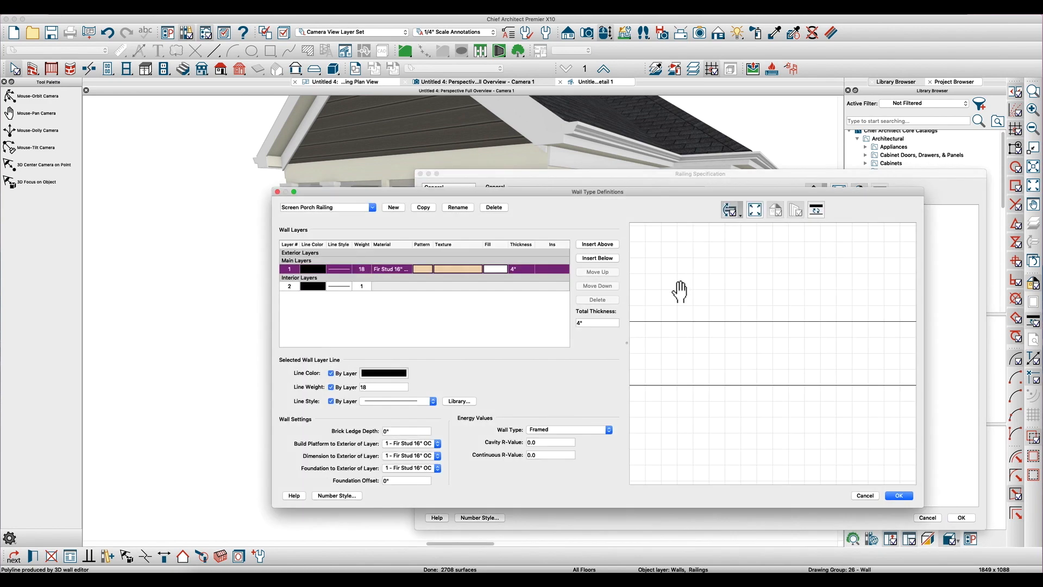
left_click(521, 269)
type("8")
key("Return")
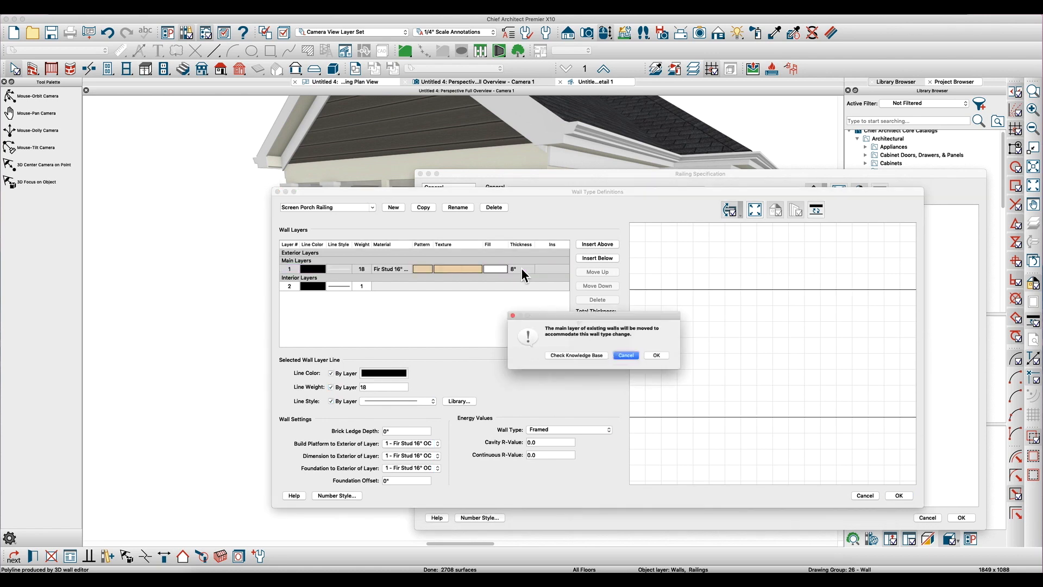
left_click(664, 357)
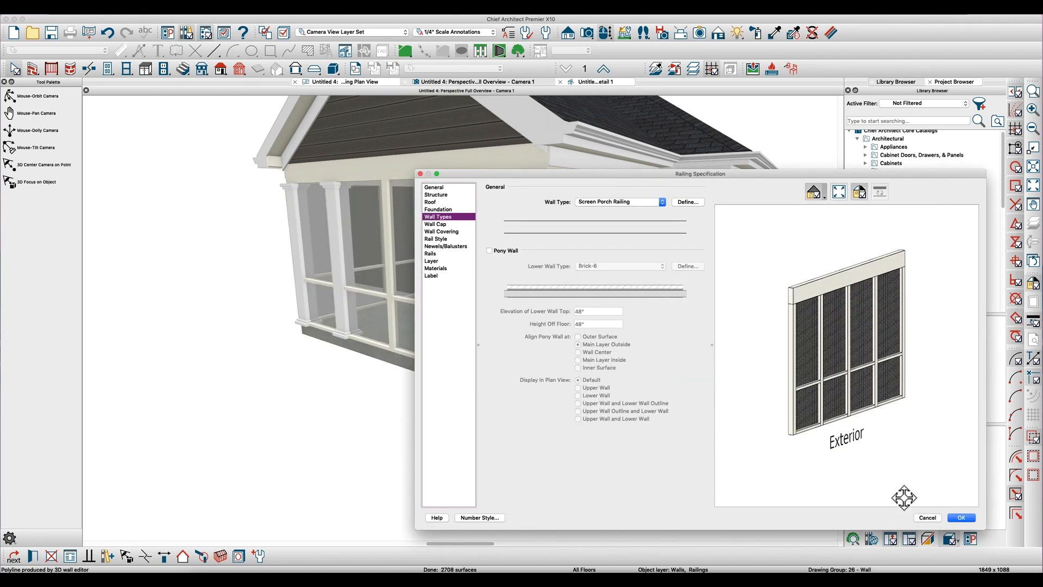
left_click(967, 520)
key("Escape")
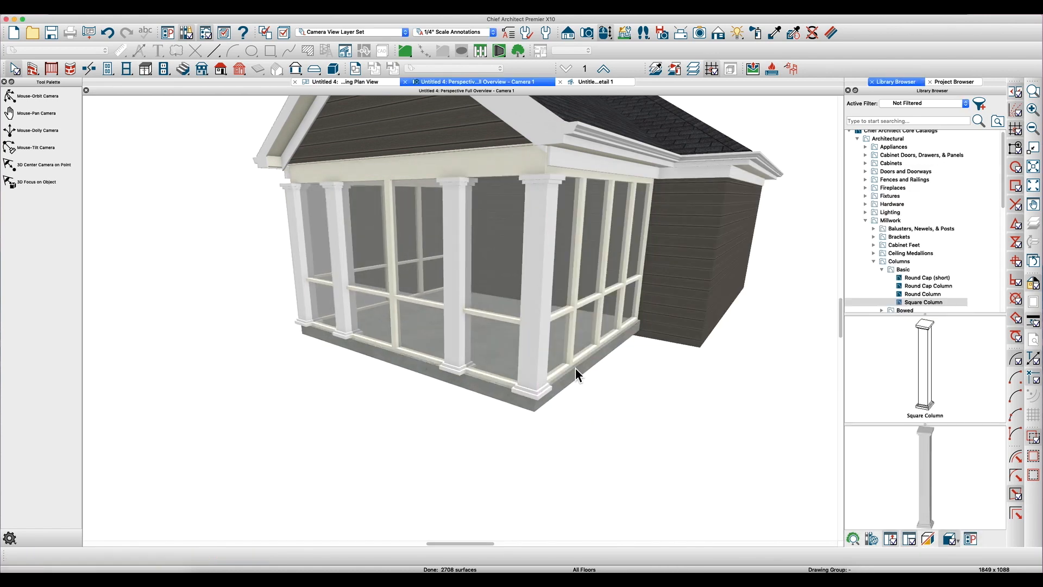
- Examine the corner column's base, the bottom rail and the slab edge up close from the porch's side
middle_click_drag(574, 366, 576, 369)
scroll(577, 368, "up", 5)
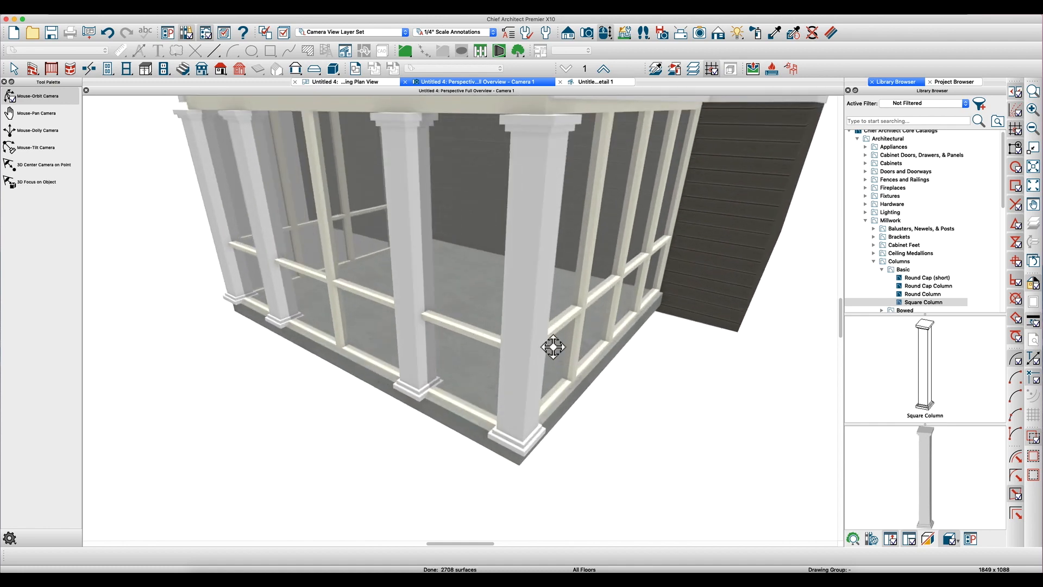
middle_click_drag(553, 347, 447, 373)
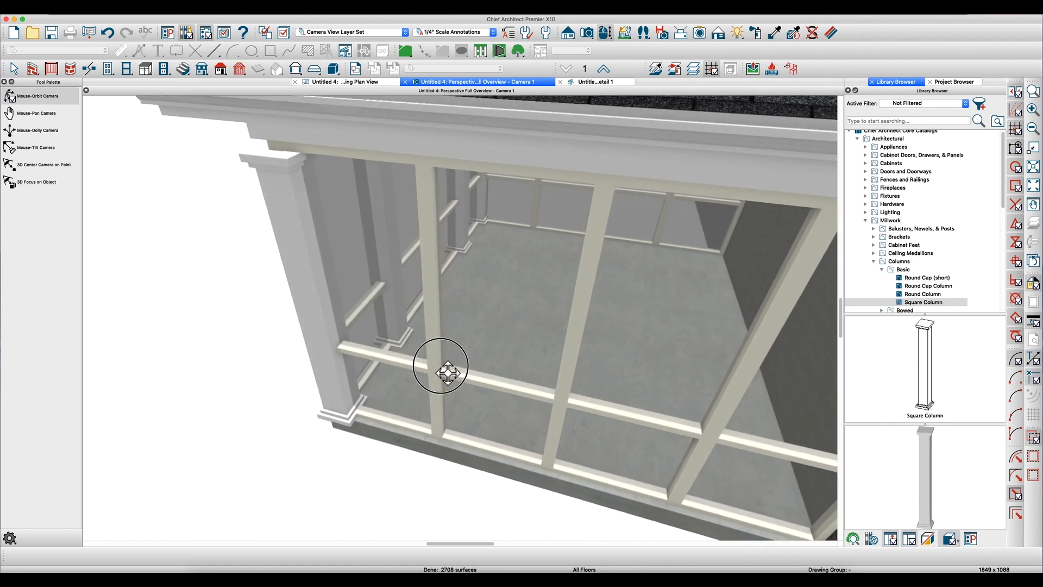
left_click(441, 413)
middle_click_drag(435, 426, 384, 419)
left_click(377, 417)
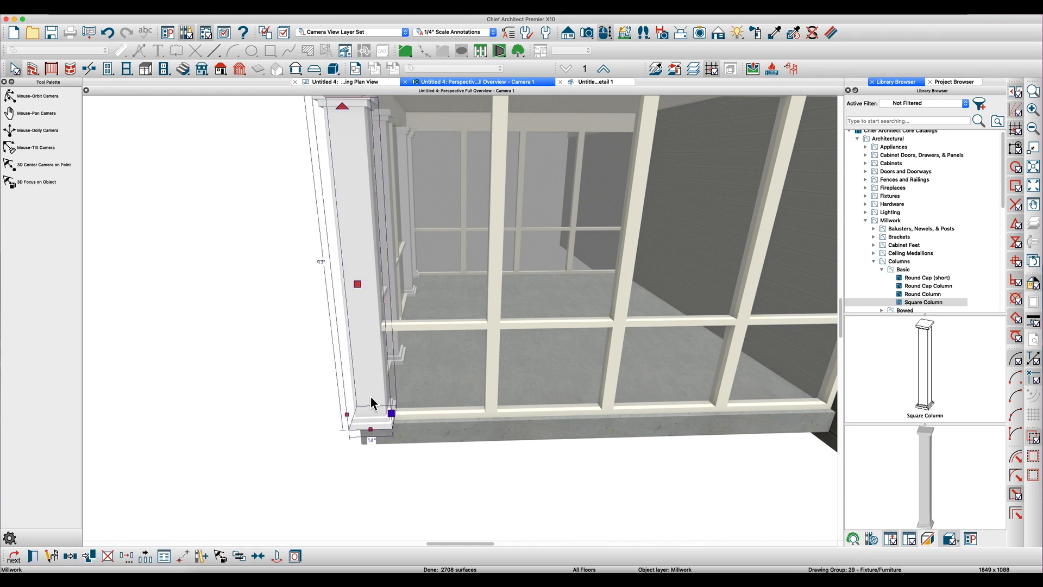
key("Escape")
middle_click_drag(448, 409, 423, 419)
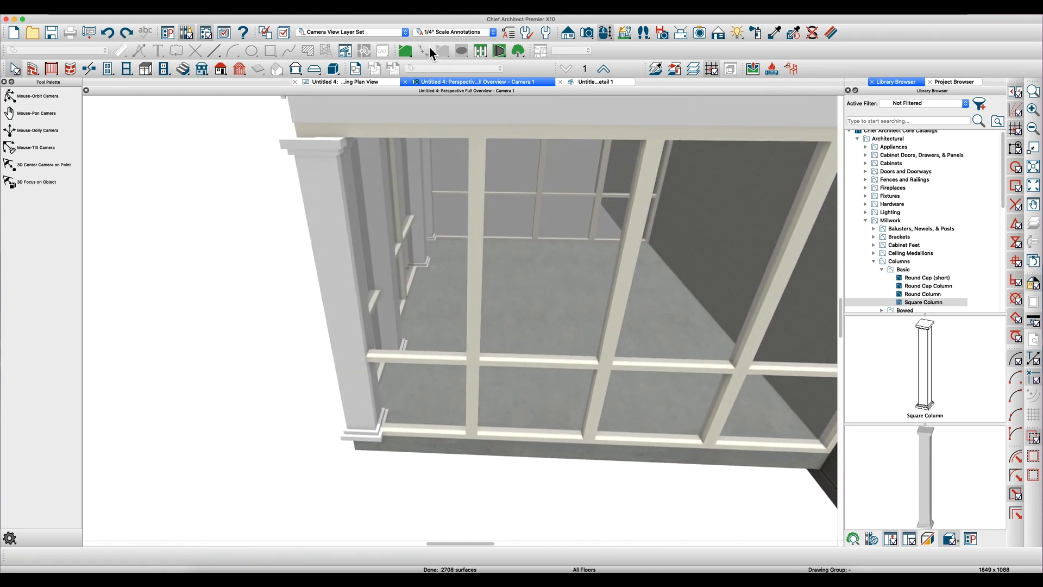
- Draw a rectangular molding polyline about 14'-5" deep over the porch in the working plan view
left_click(360, 81)
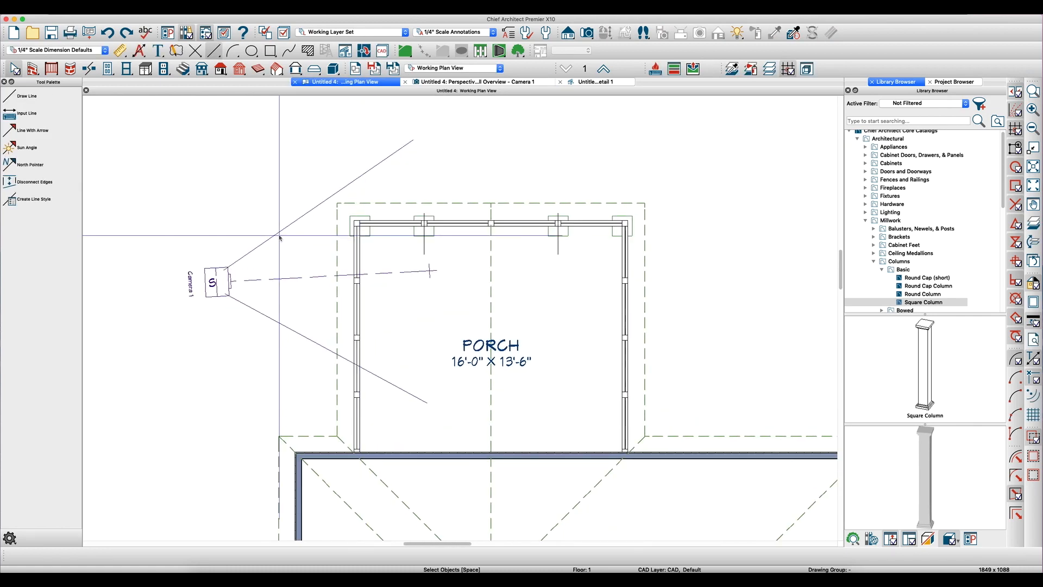
left_click(113, 380)
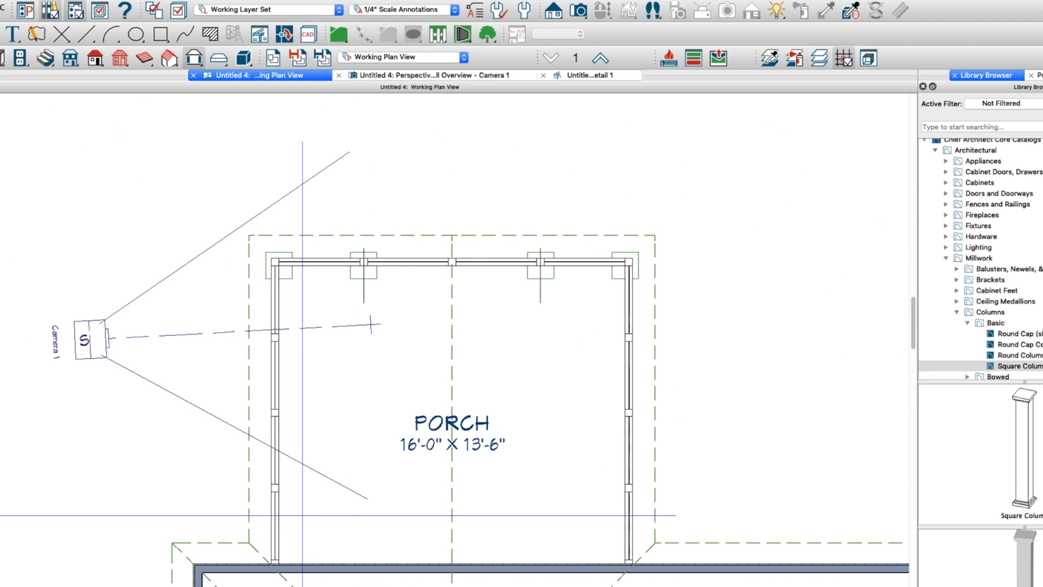
left_click_drag(695, 516, 208, 190)
- Search the library for "-001" and assign the CA-001 profile to the molding polyline
double_click(384, 191)
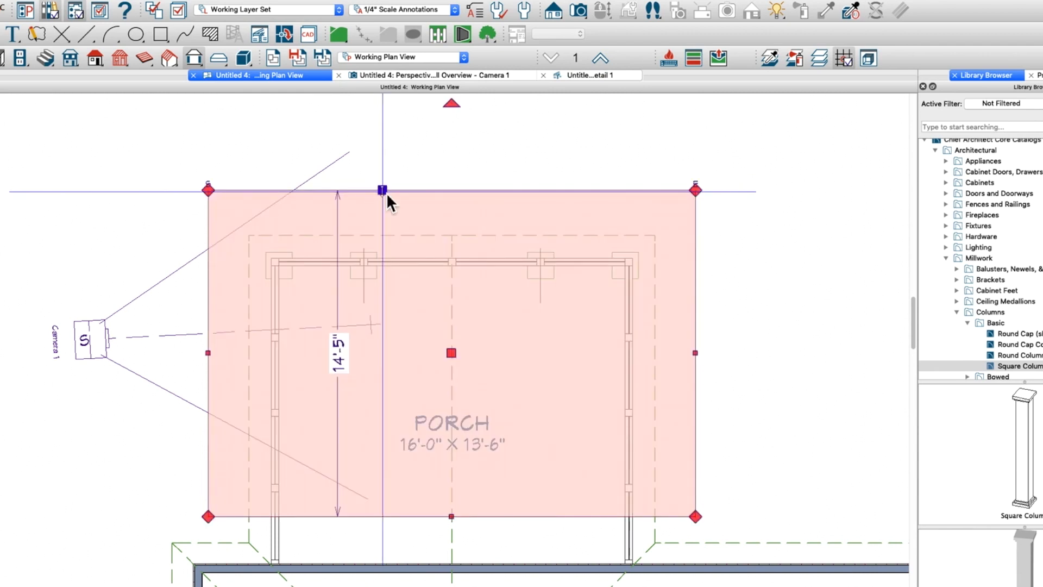
left_click(571, 224)
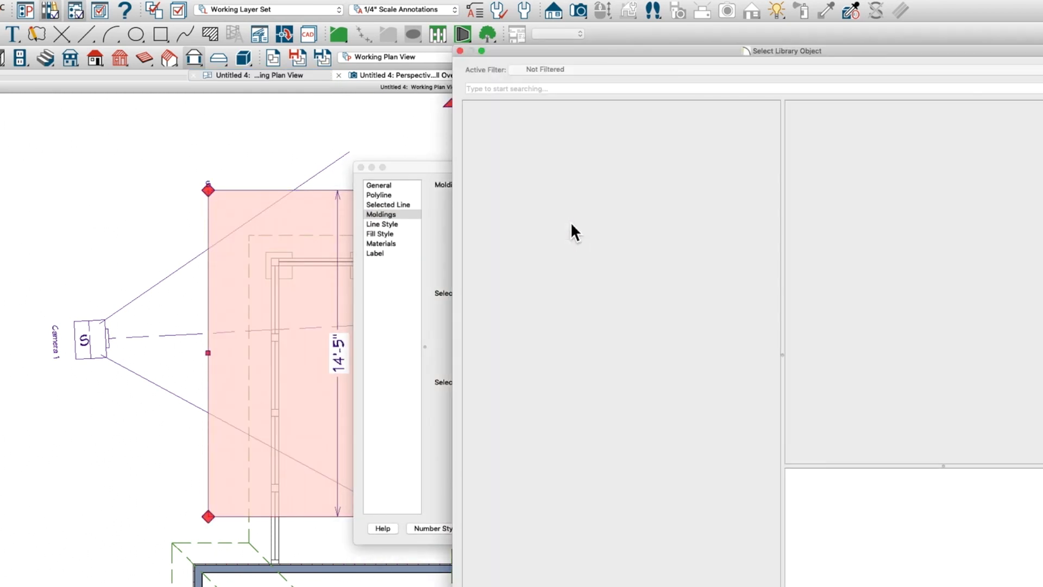
type("-")
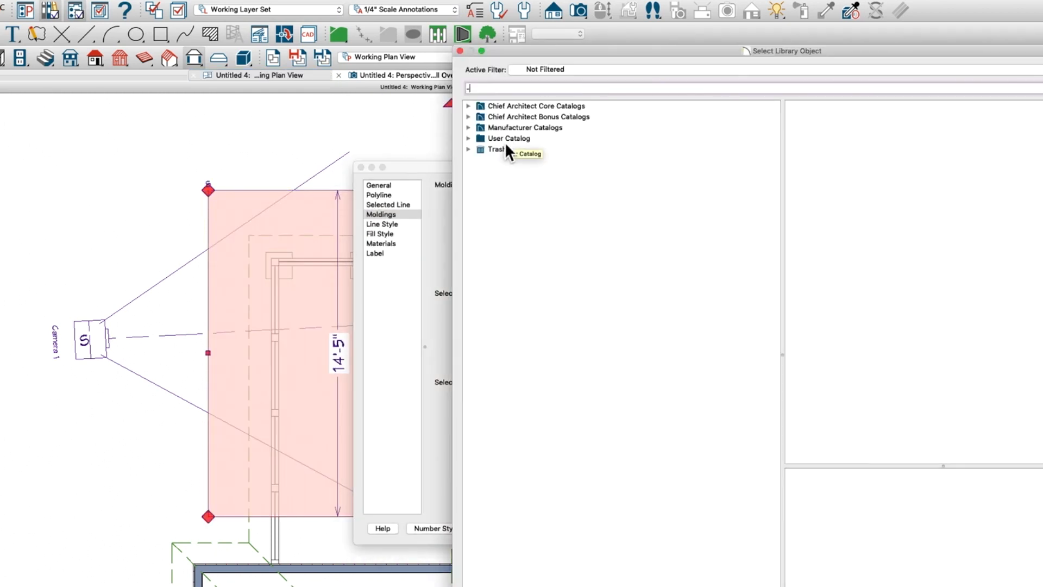
type("001")
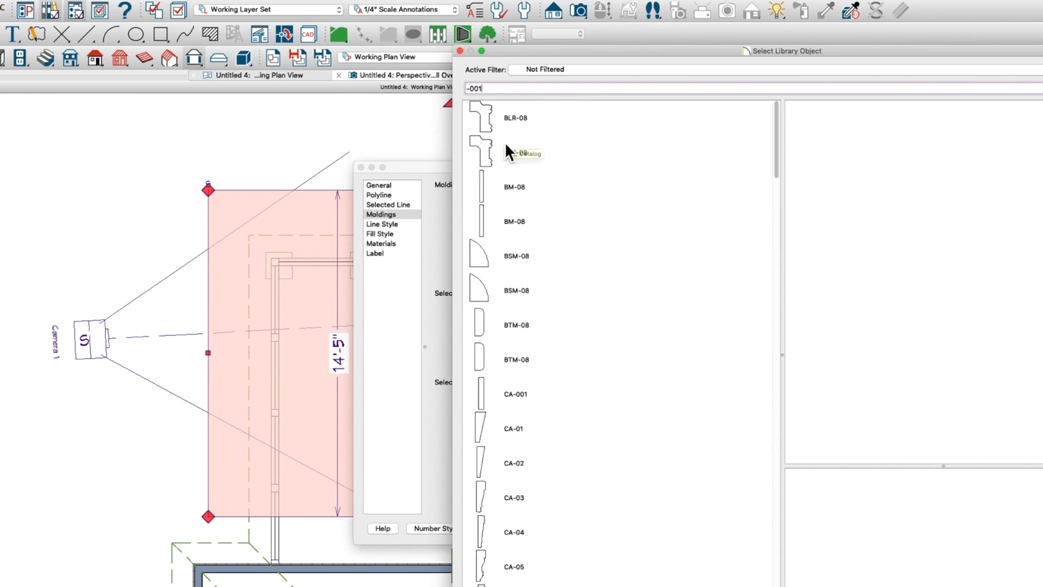
double_click(509, 125)
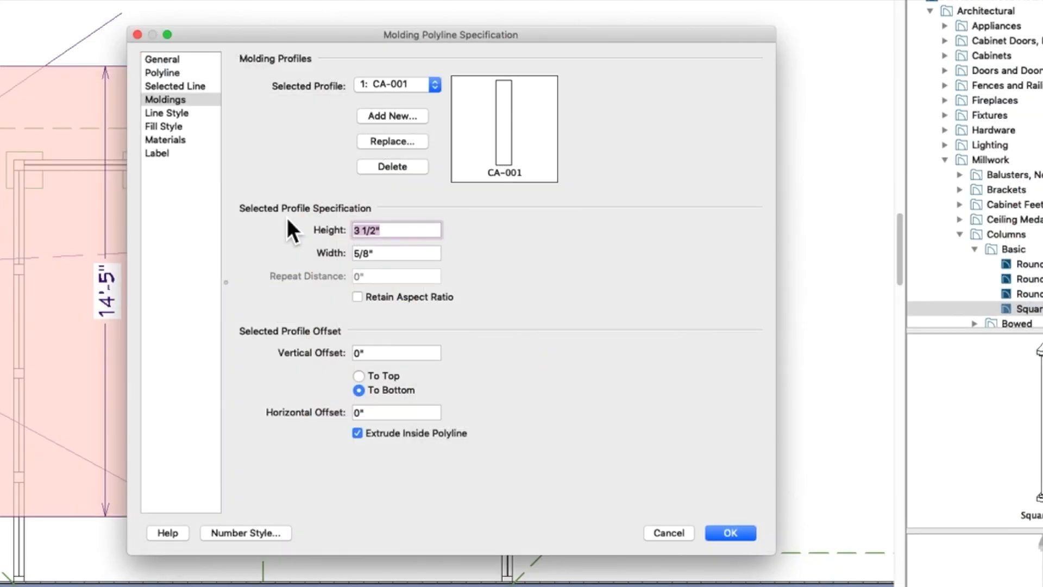
- Set the molding profile to 8" high and 4" wide, offset To Top, with Extrude Inside Polyline off
type("8")
key("Tab")
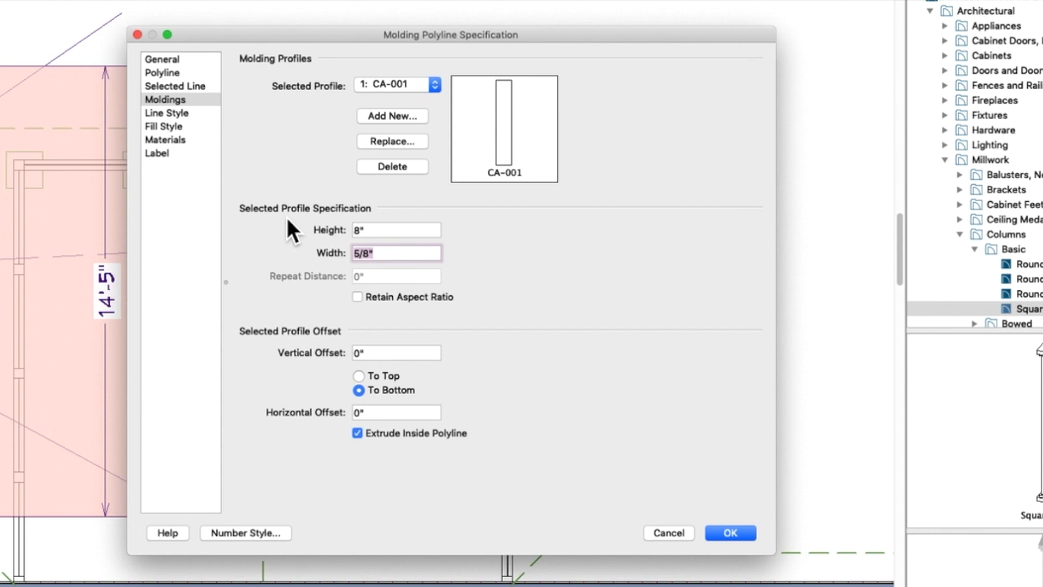
type("4")
key("Tab")
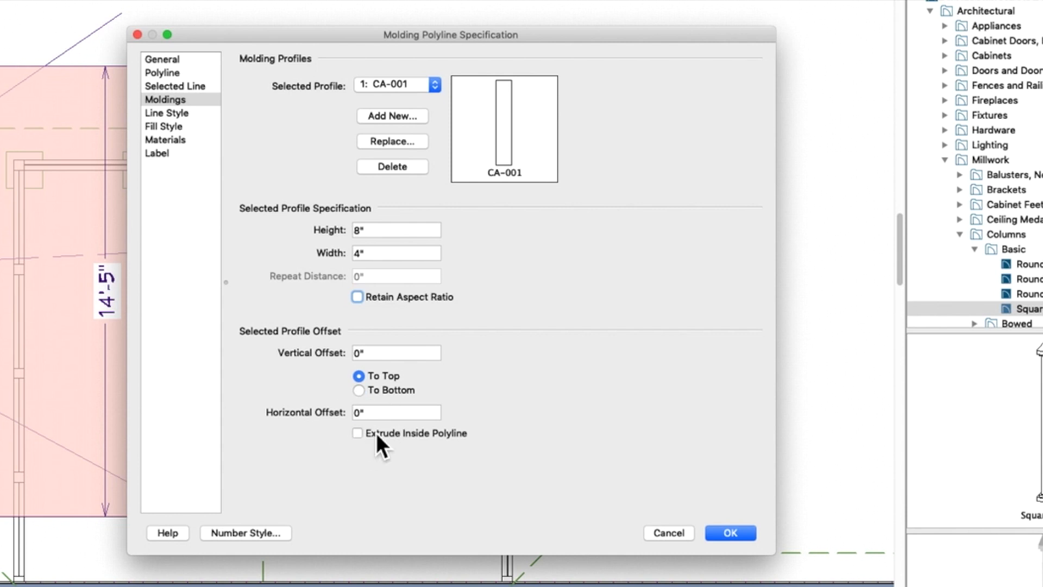
left_click(730, 533)
- Move the molding polyline's front and both side edges onto the porch railings, making it 16' wide
scroll(306, 307, "up", 5)
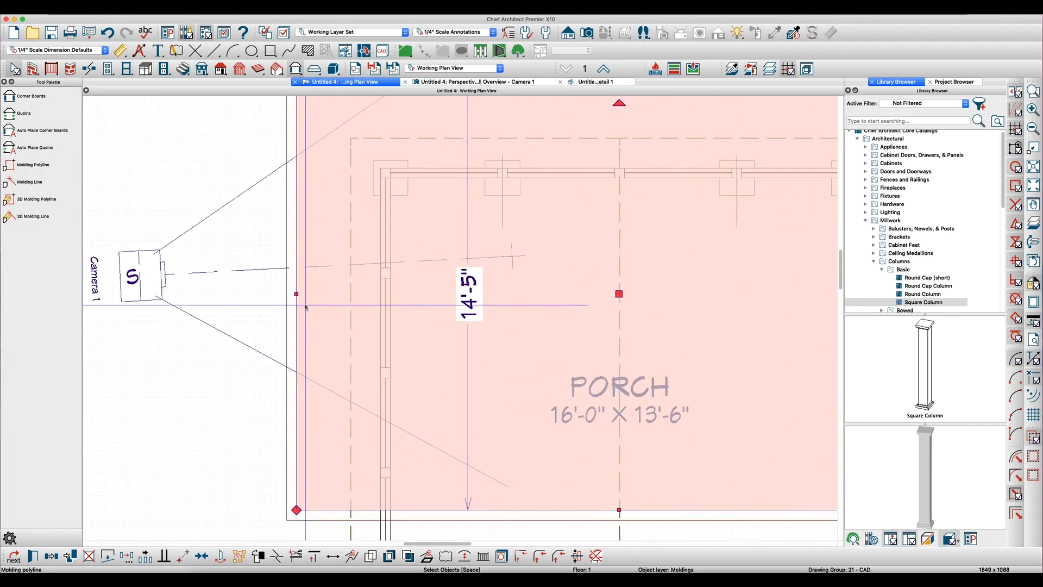
left_click_drag(298, 308, 383, 307)
scroll(382, 308, "down", 4)
scroll(418, 220, "up", 2)
left_click(425, 195)
left_click_drag(425, 193, 419, 260)
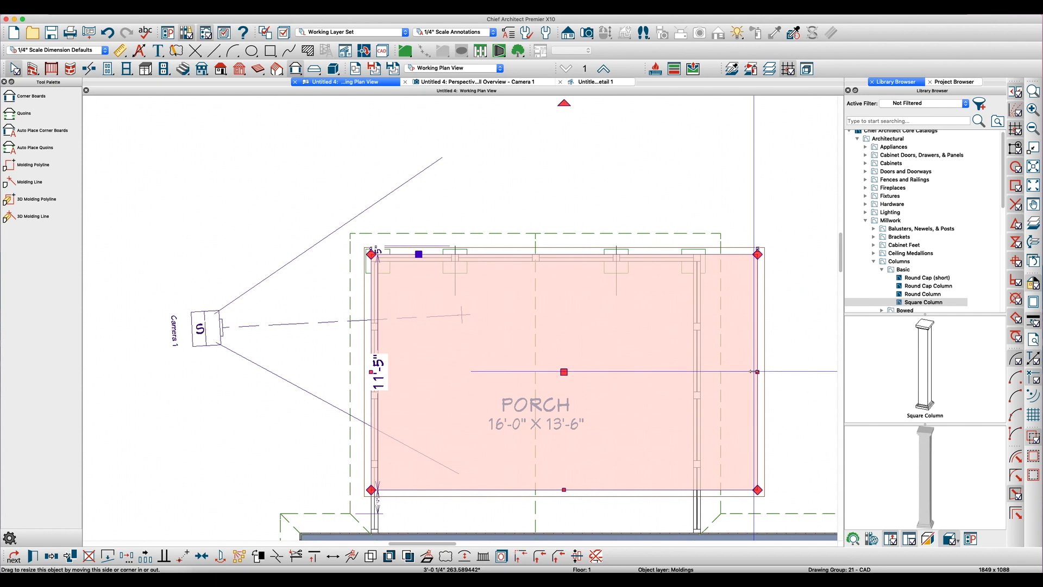
left_click_drag(757, 373, 700, 372)
scroll(563, 450, "down", 2)
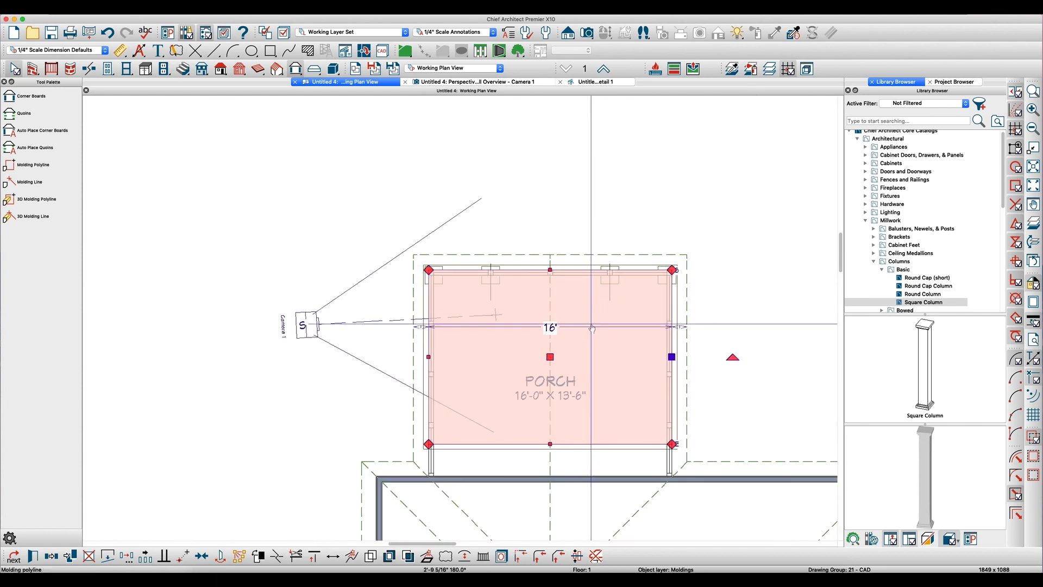
- Remove the molding from the polyline's house-side edge and extend that edge to the house wall
scroll(562, 450, "up", 1)
left_click(562, 446)
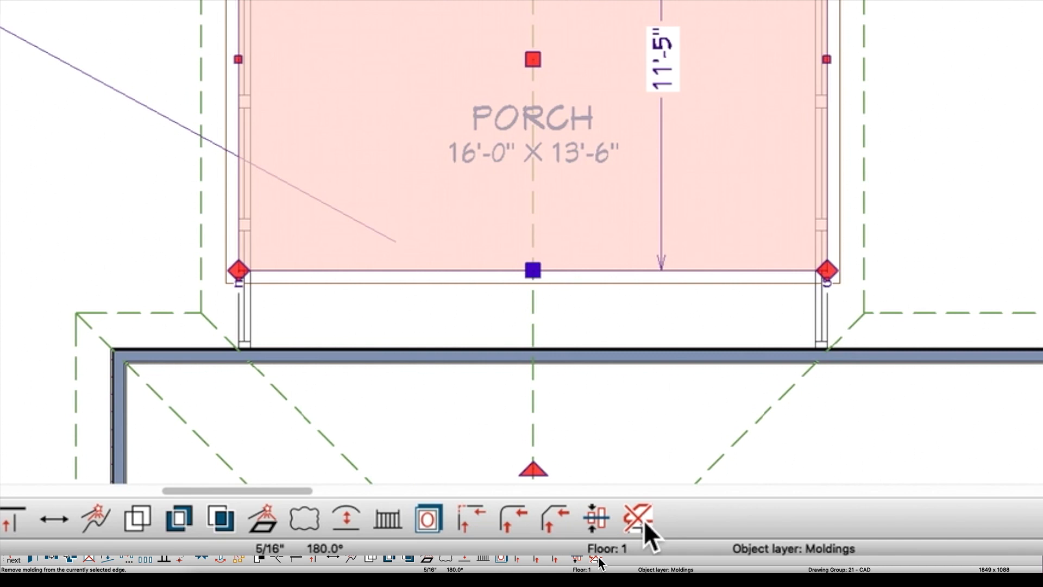
left_click(644, 520)
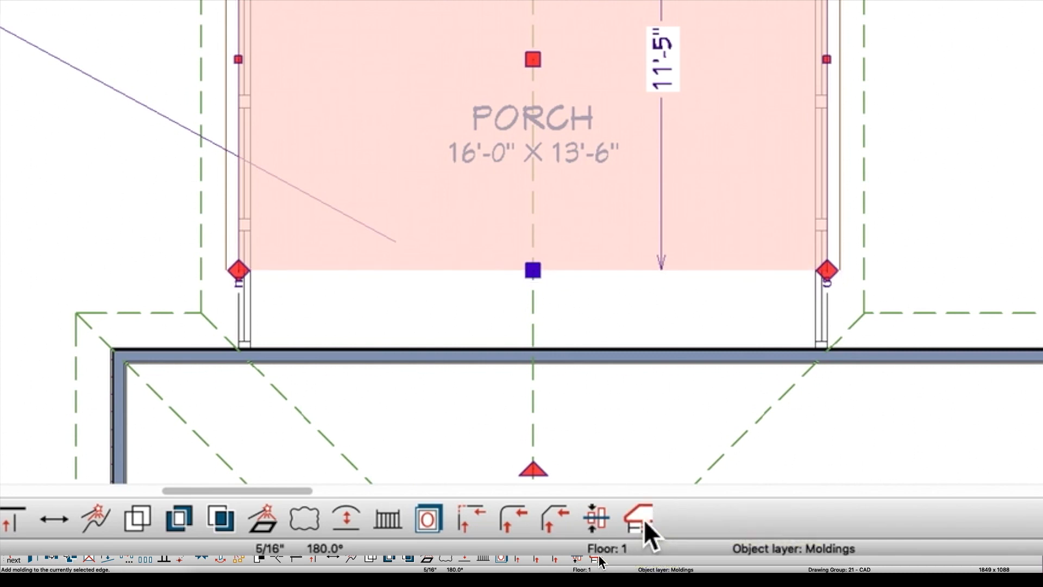
left_click_drag(549, 444, 548, 479)
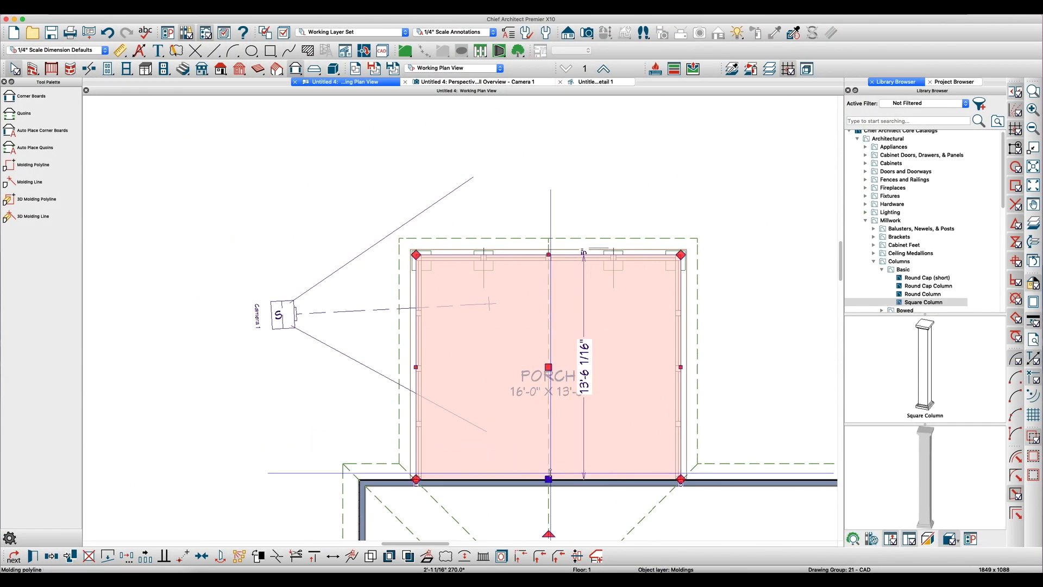
- In the camera view, paint the slab's concrete material onto the molding around the porch base
left_click(503, 85)
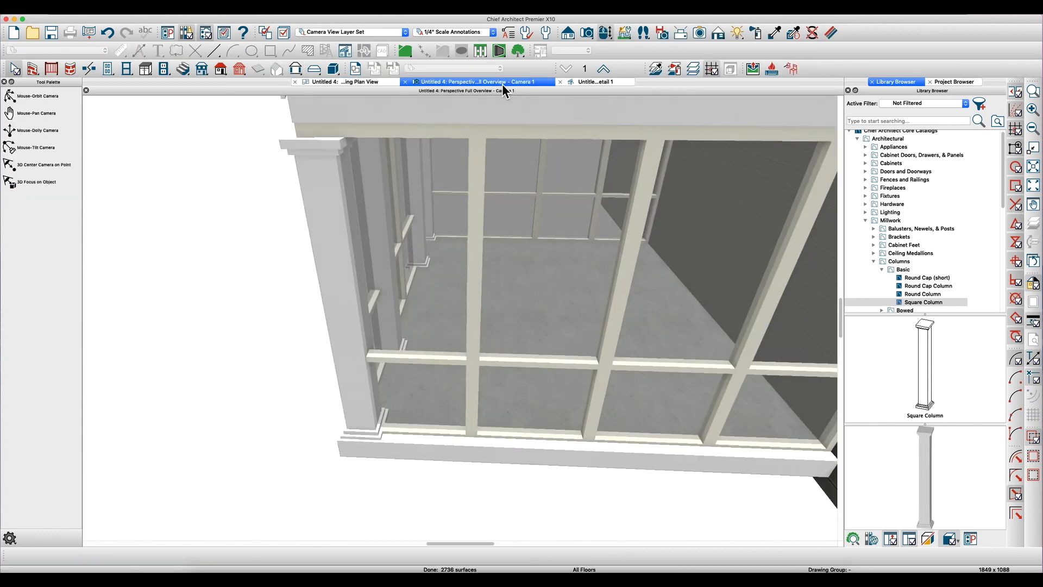
left_click_drag(448, 362, 490, 363)
scroll(540, 354, "up", 10)
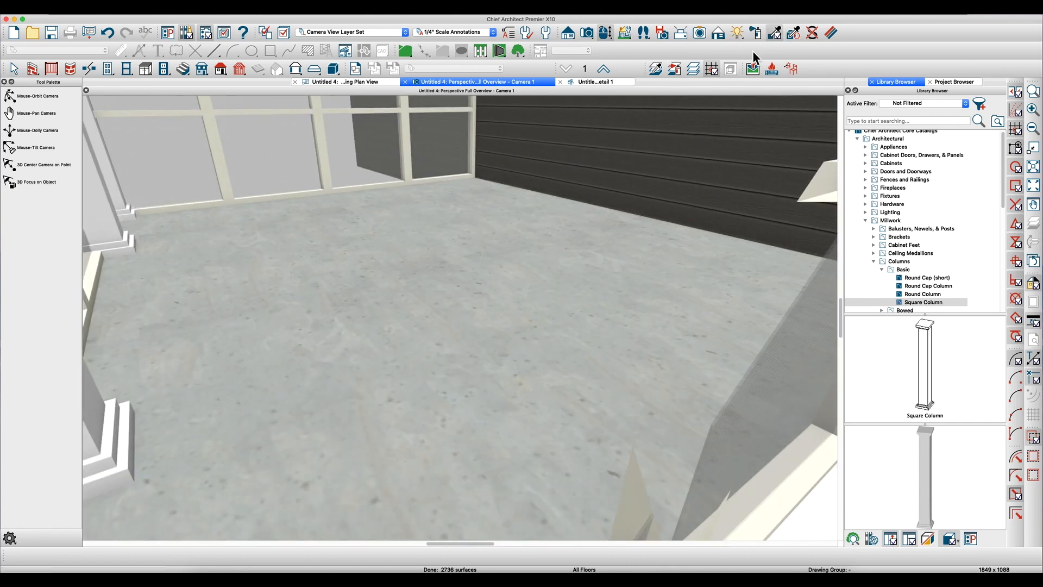
scroll(467, 281, "down", 8)
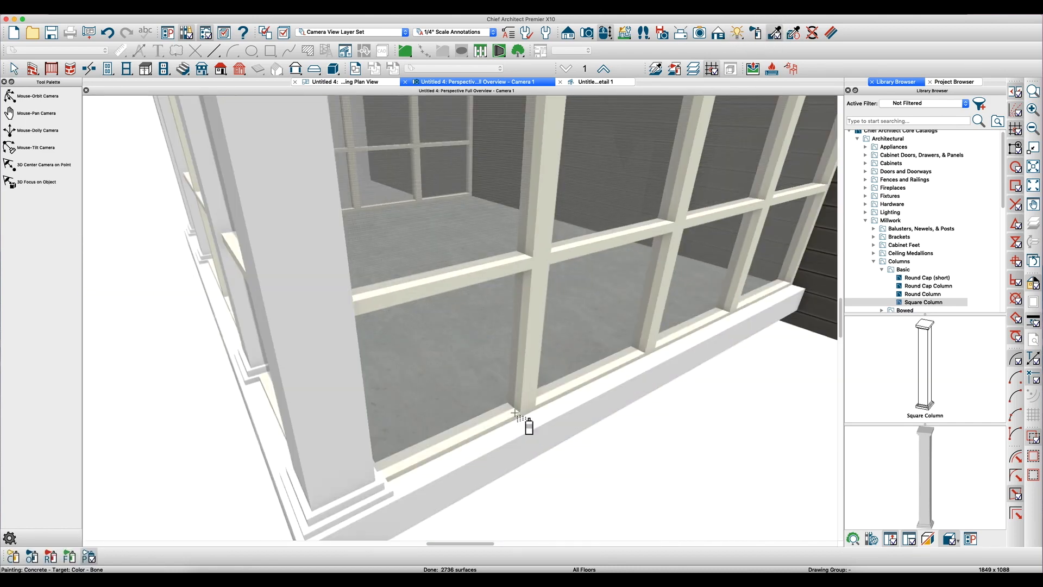
left_click(516, 444)
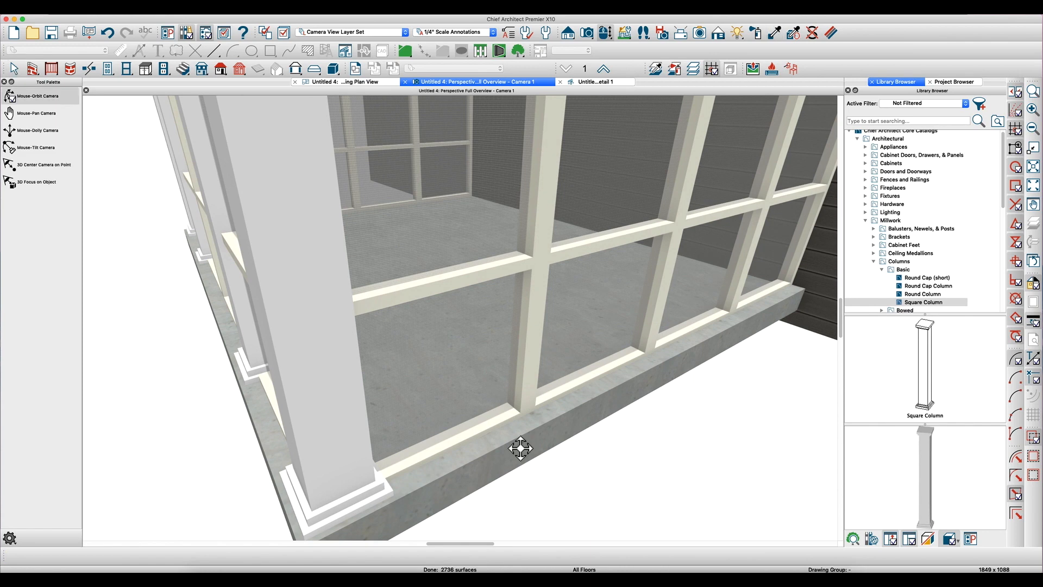
scroll(519, 444, "down", 8)
left_click_drag(517, 442, 509, 386)
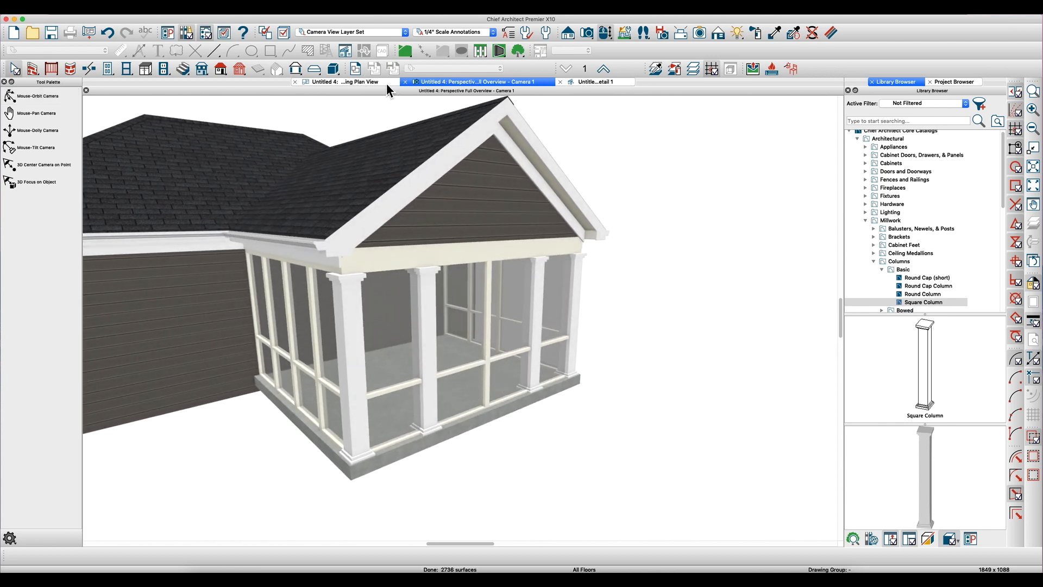
- In the plan view, draw a 45° line about 8'-8" long from the right inner front column's newel across the right side railing
left_click(386, 83)
scroll(422, 156, "down", 3)
scroll(542, 206, "up", 2)
scroll(542, 206, "up", 5)
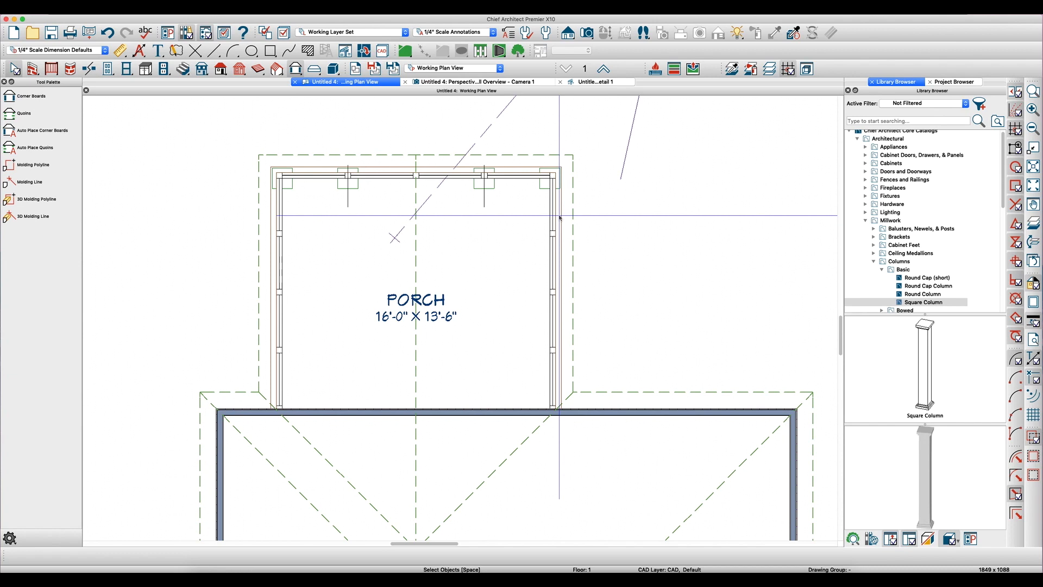
scroll(539, 204, "up", 3)
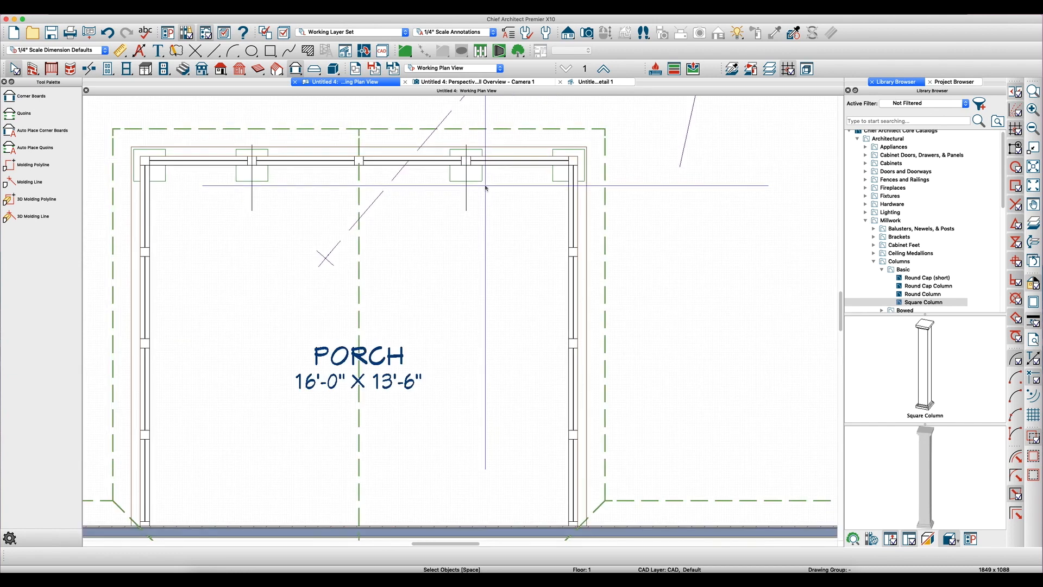
scroll(481, 199, "up", 1)
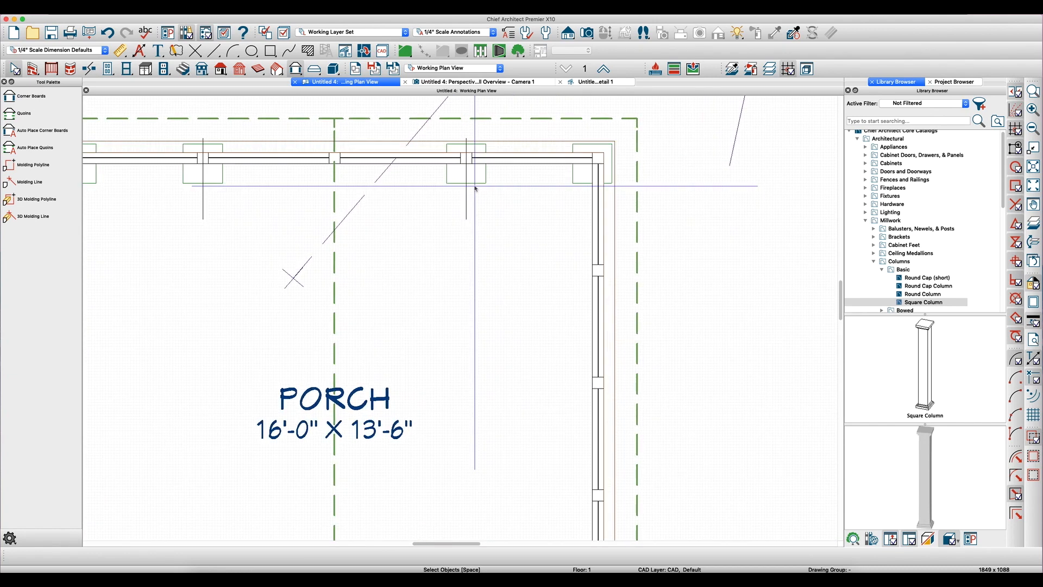
key("1")
key("1")
left_click_drag(466, 163, 678, 365)
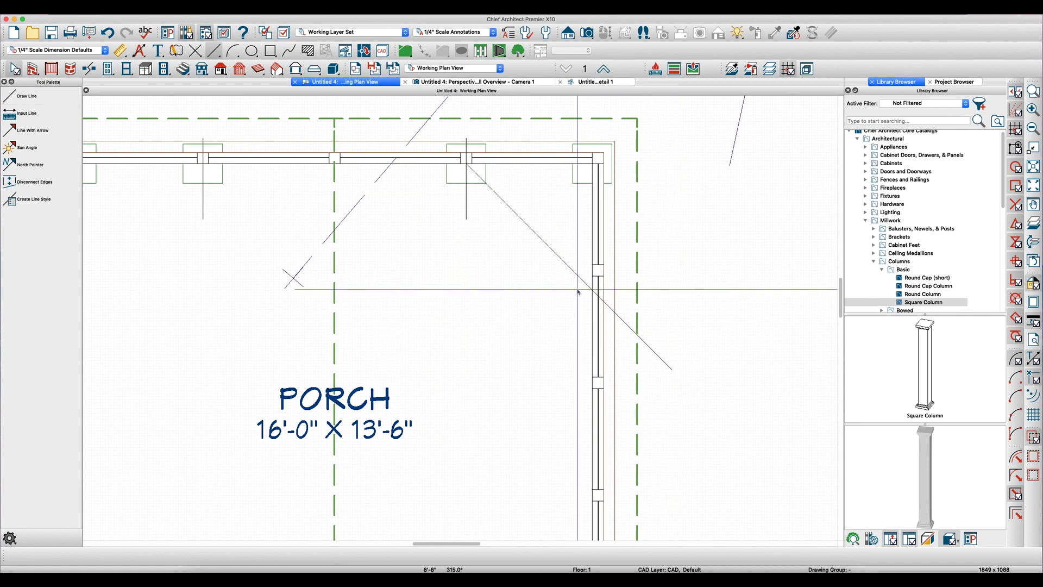
- Draw a horizontal reference line about 6'-2" long across the right side railing where the diagonal line meets it
scroll(567, 289, "up", 4)
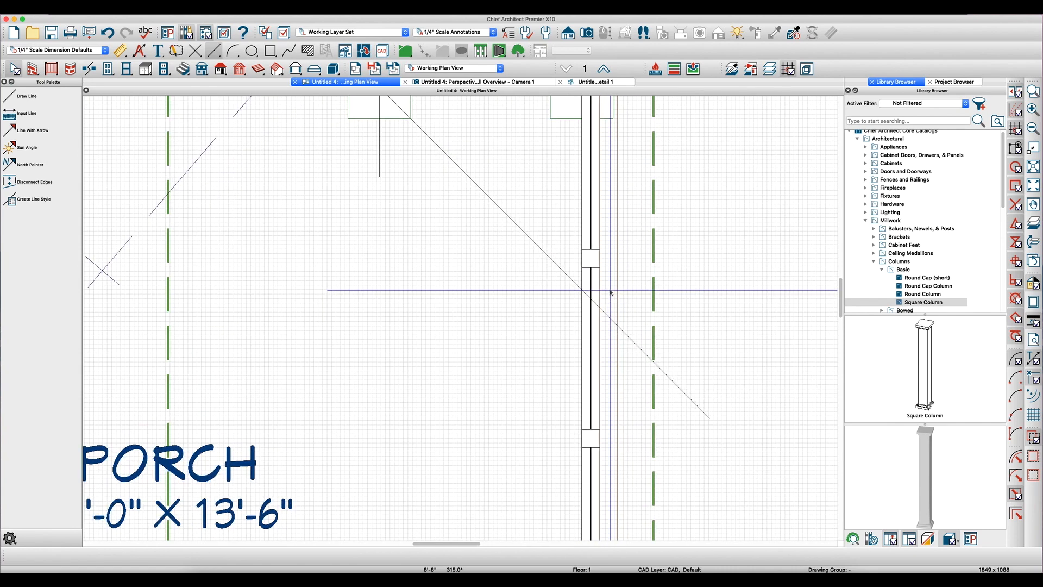
left_click_drag(584, 290, 806, 290)
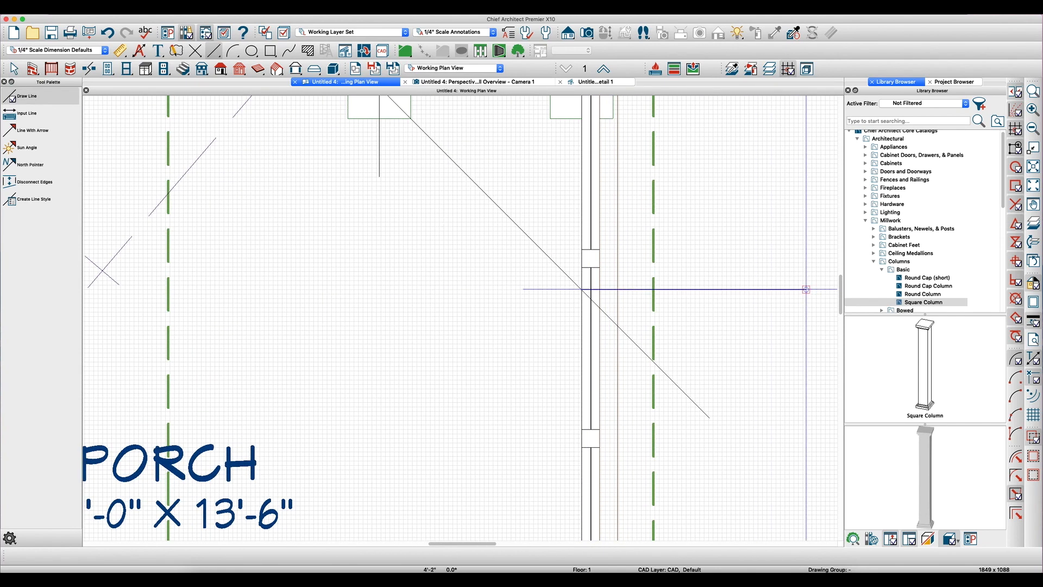
key("space")
scroll(638, 300, "down", 1)
left_click(675, 289)
key("Escape")
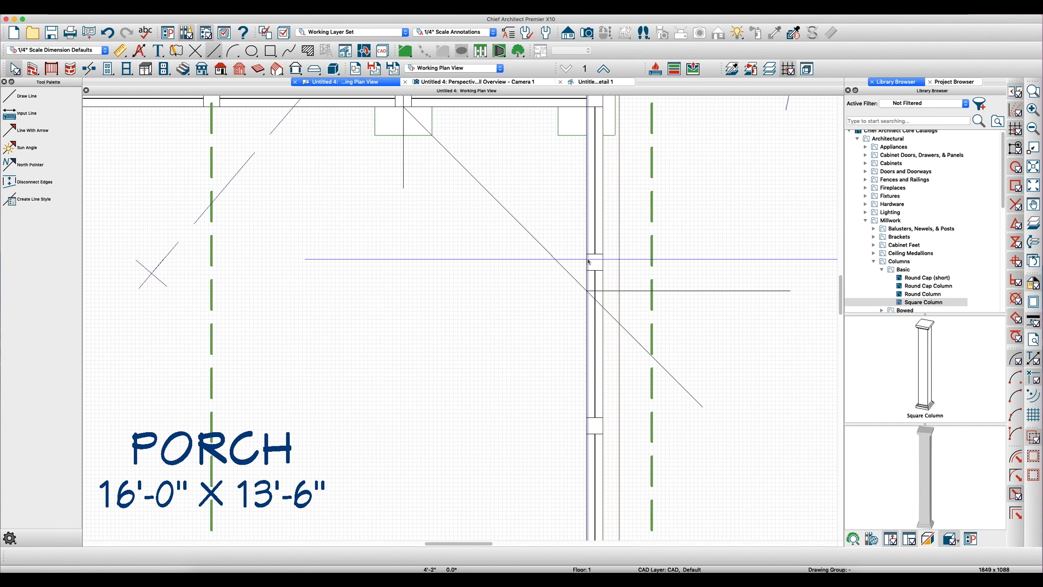
left_click(682, 294)
left_click_drag(587, 290, 488, 288)
key("Escape")
- Break the right side railing at the horizontal reference line
scroll(602, 256, "up", 1)
left_click(599, 251)
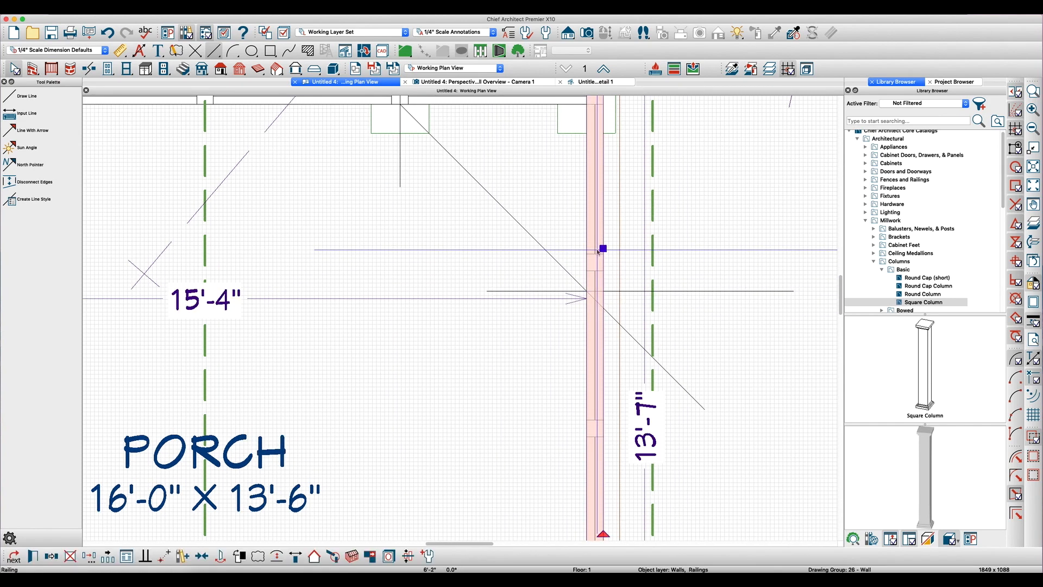
key("3")
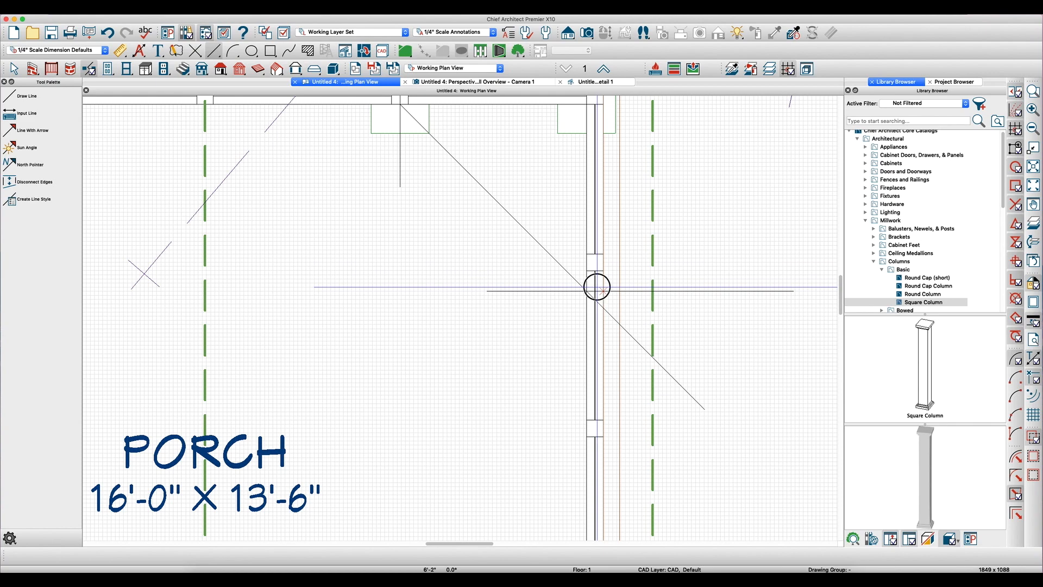
key("space")
scroll(516, 228, "down", 1)
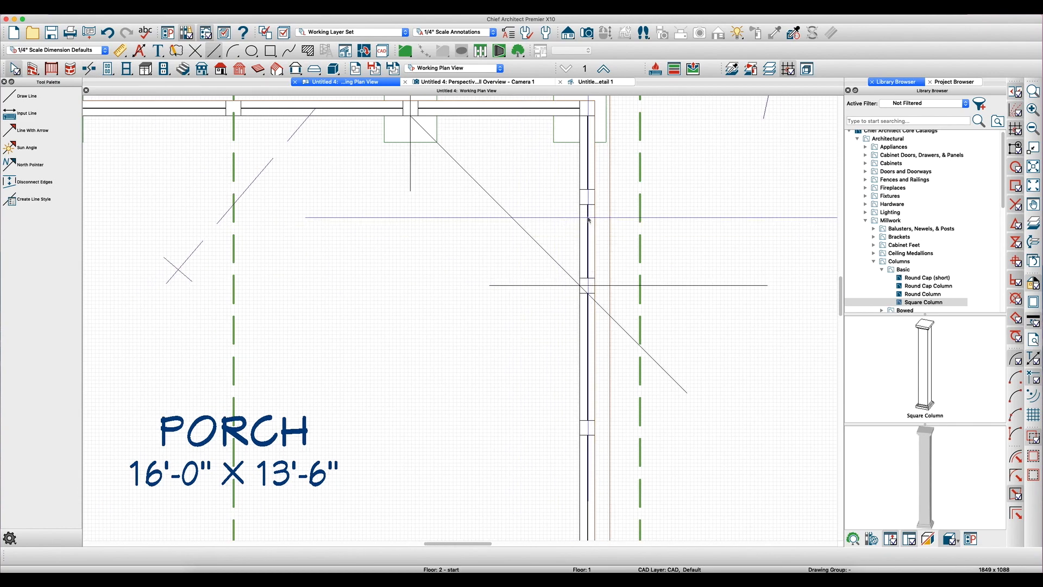
- Reverse the wall layers of the house-side segment of the broken side railing
left_click(589, 218)
scroll(588, 219, "down", 3)
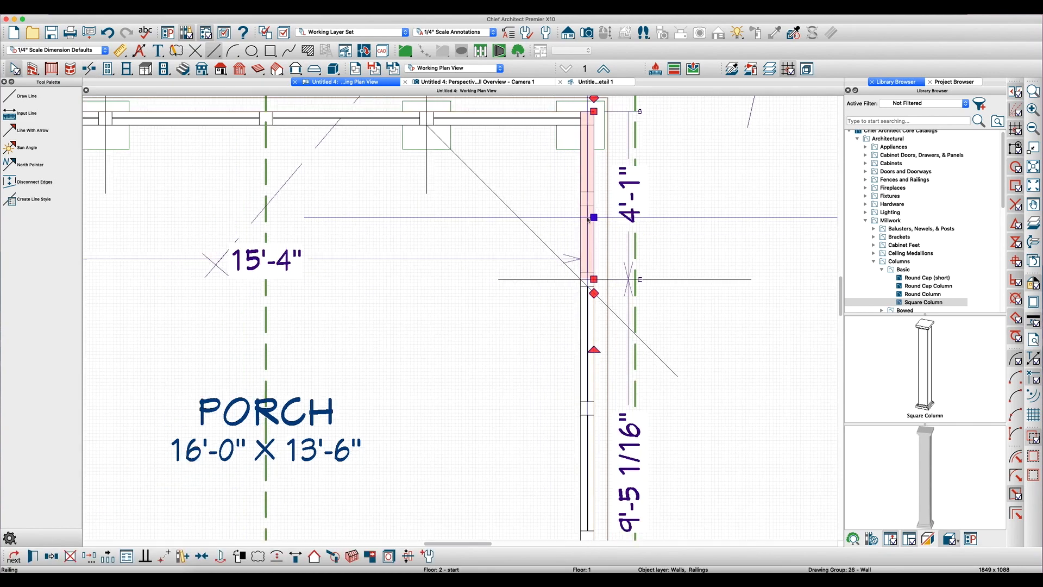
left_click(587, 300)
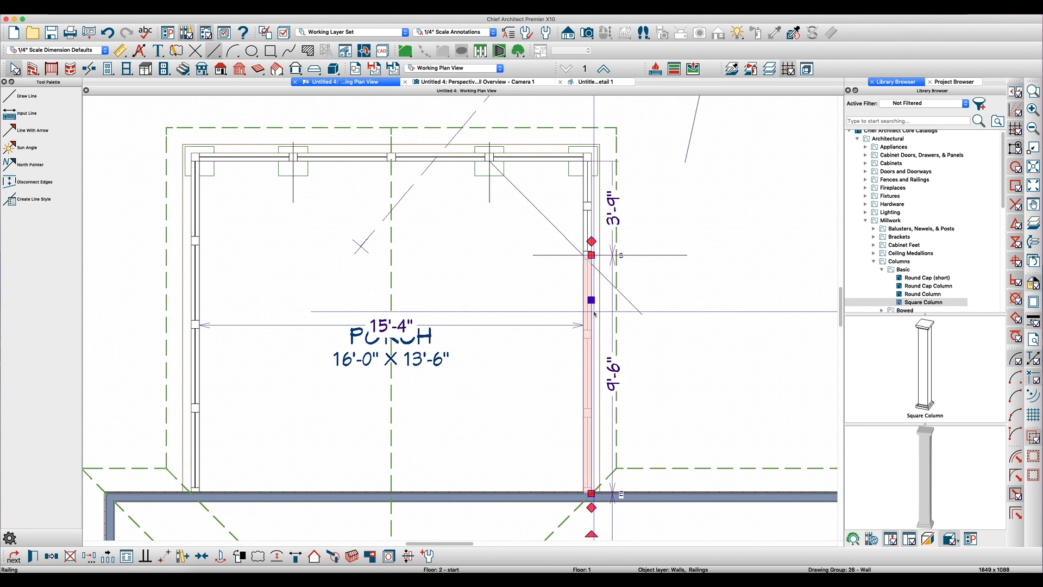
key("Escape")
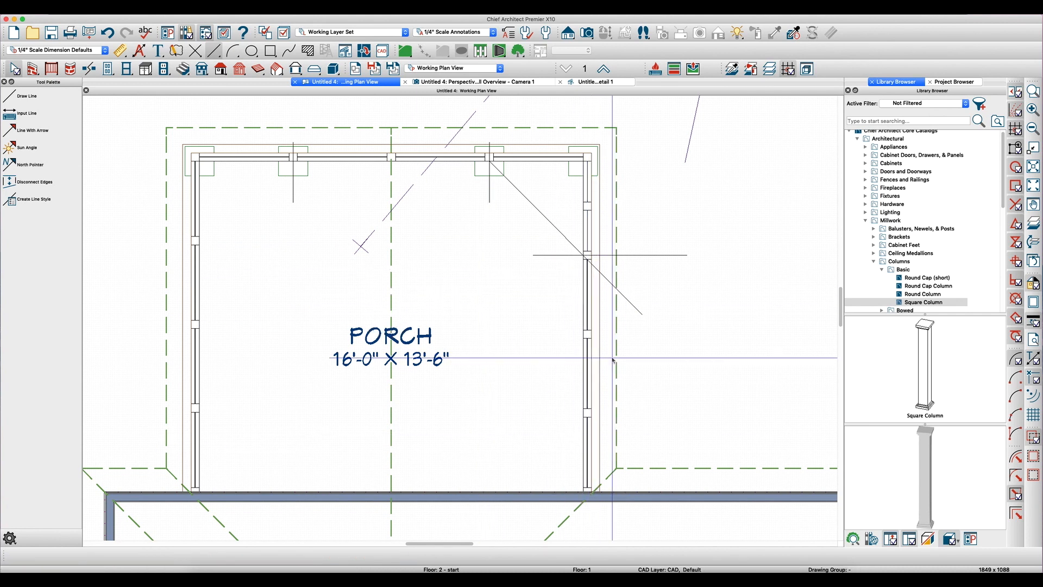
left_click(587, 374)
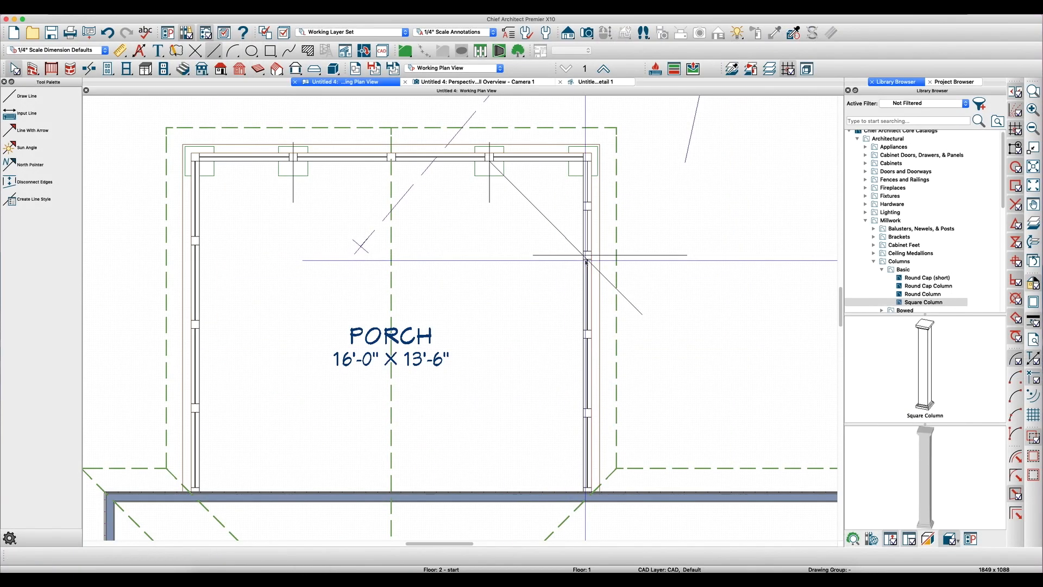
scroll(587, 222, "up", 5)
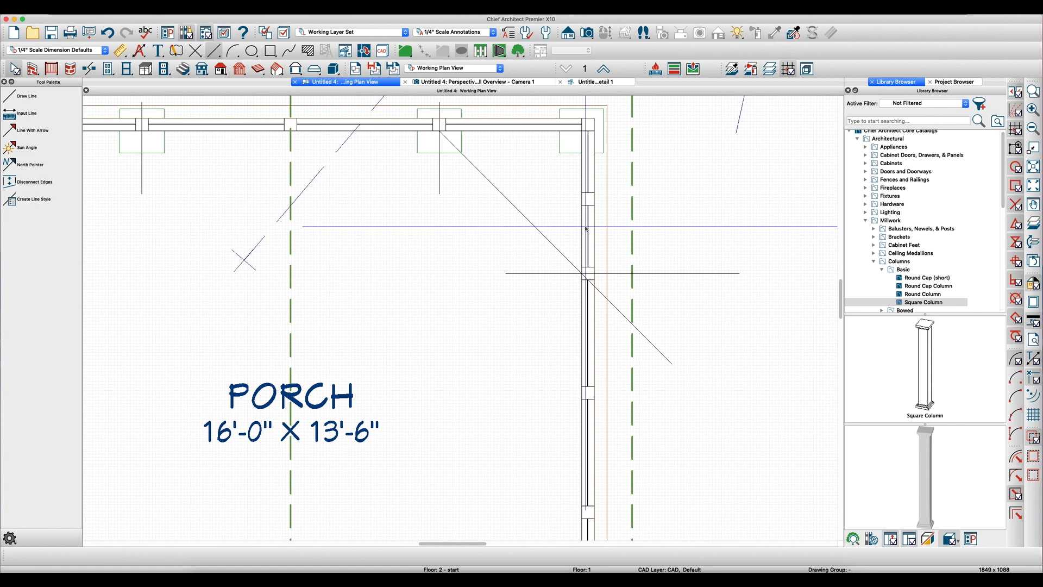
- Set the newel spacing of the side railing's front segment to 120" on center
left_click(586, 228)
double_click(586, 229)
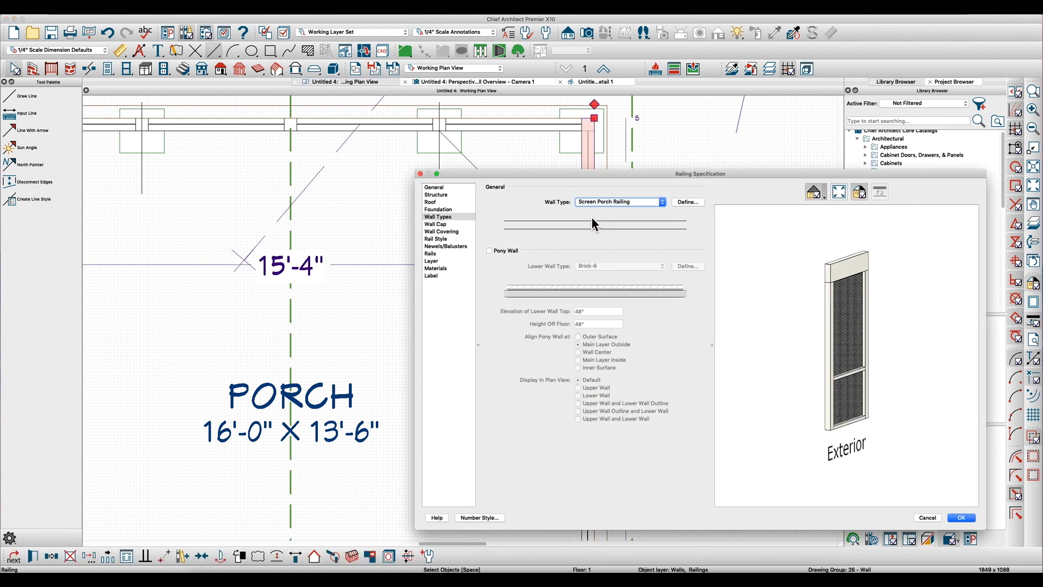
left_click(438, 254)
left_click(457, 247)
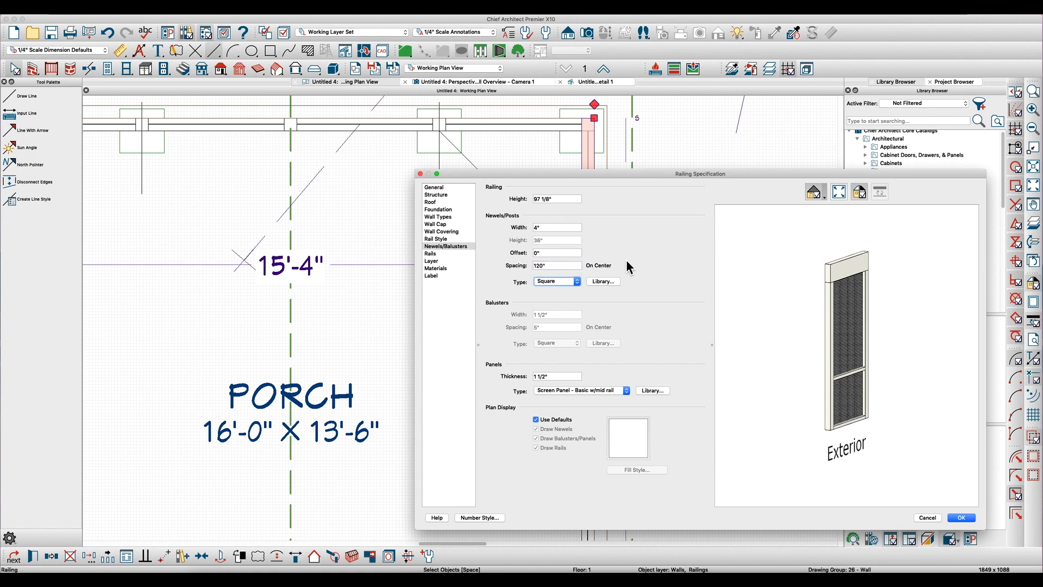
left_click(961, 517)
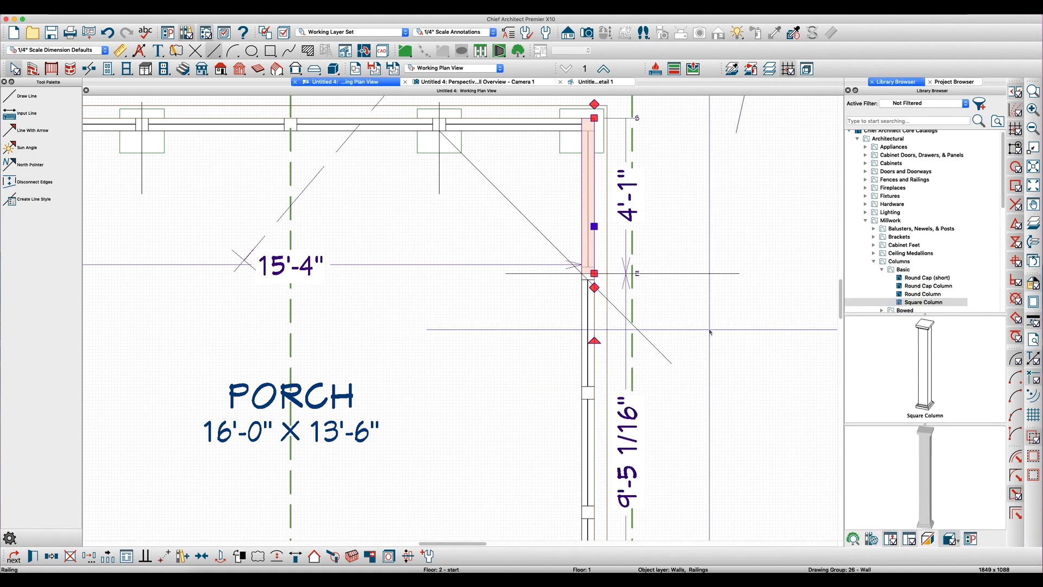
key("Escape")
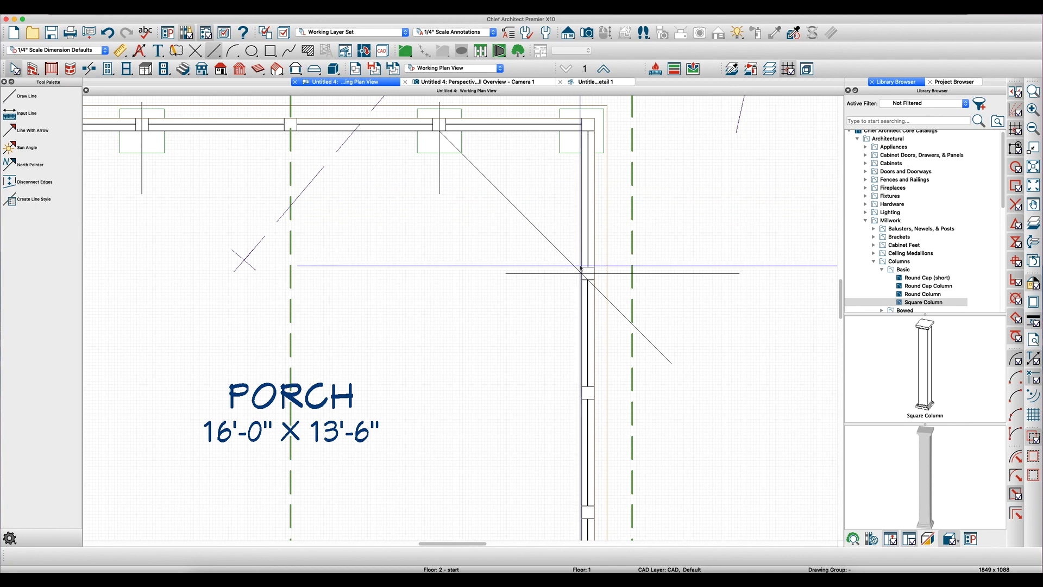
- Copy the corner column straight back along the side railing to the newel at the reference line
left_click(572, 147)
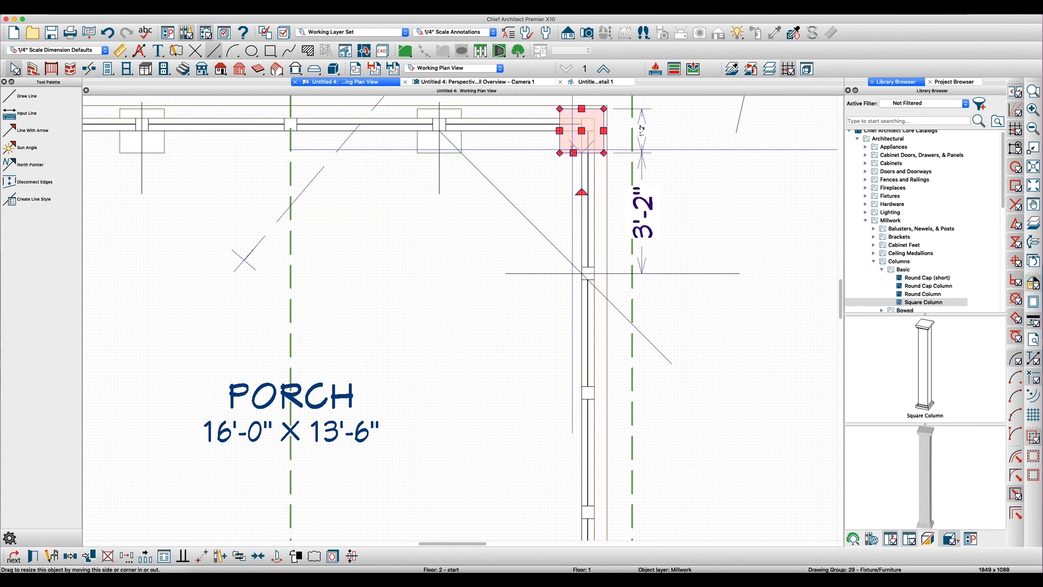
key("c")
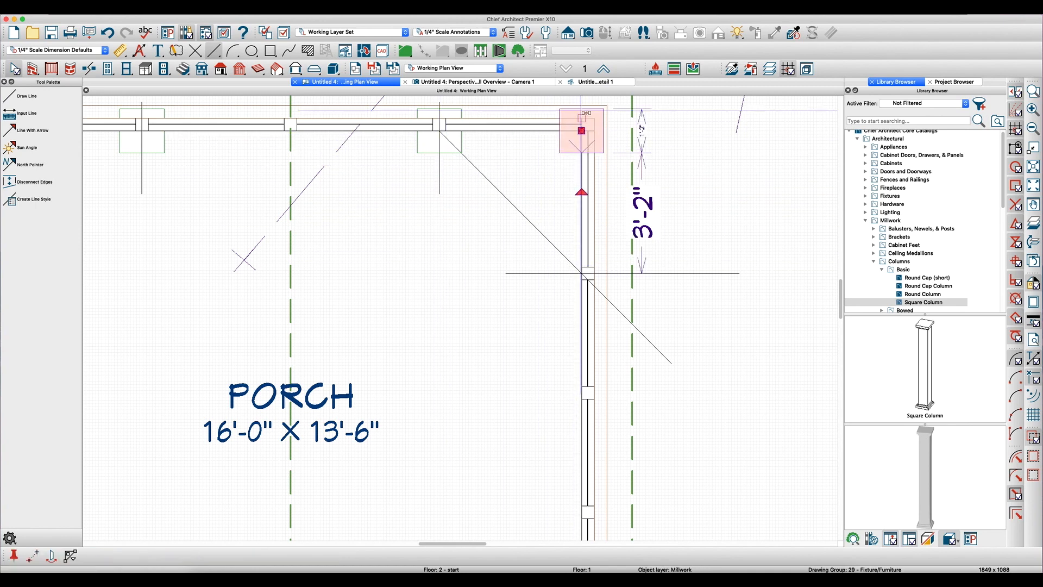
left_click_drag(582, 132, 600, 276)
left_click(519, 253)
scroll(520, 254, "down", 2)
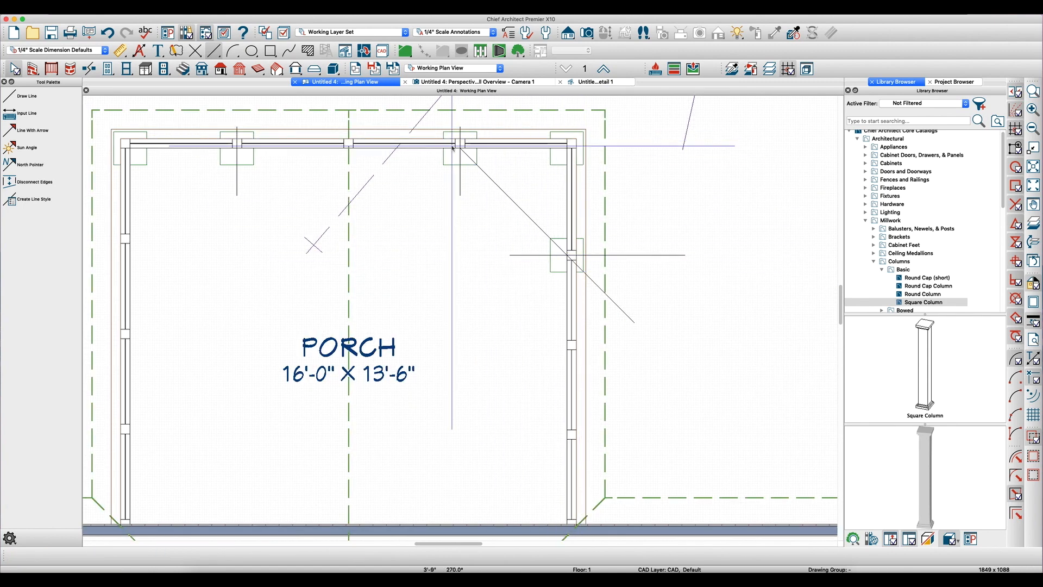
scroll(612, 277, "down", 2)
scroll(609, 283, "up", 1)
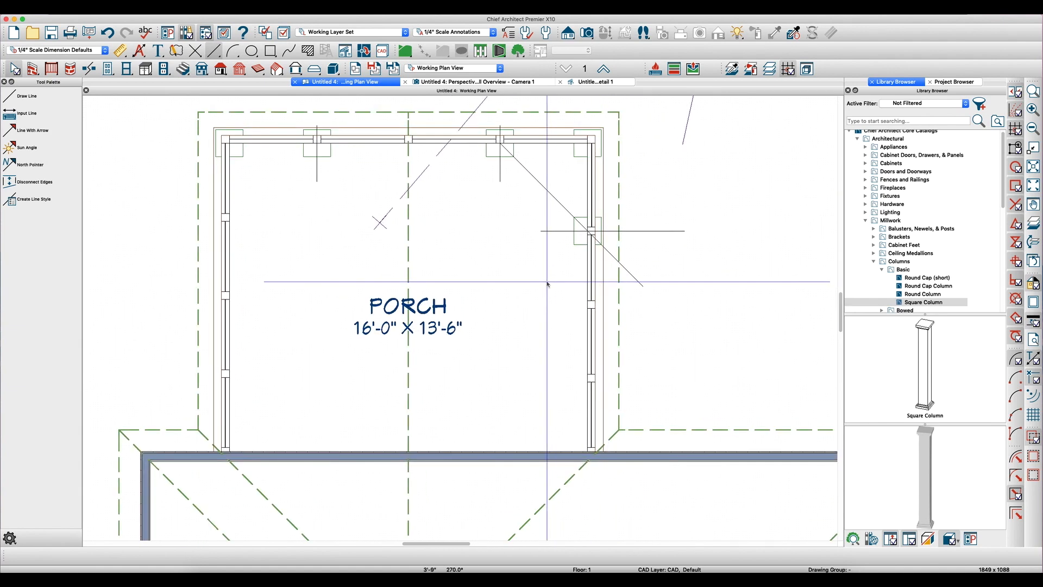
- Draw a narrow rectangular polyline inside the porch, spanning from the house wall to the front railing
left_click(591, 304)
scroll(612, 362, "up", 1)
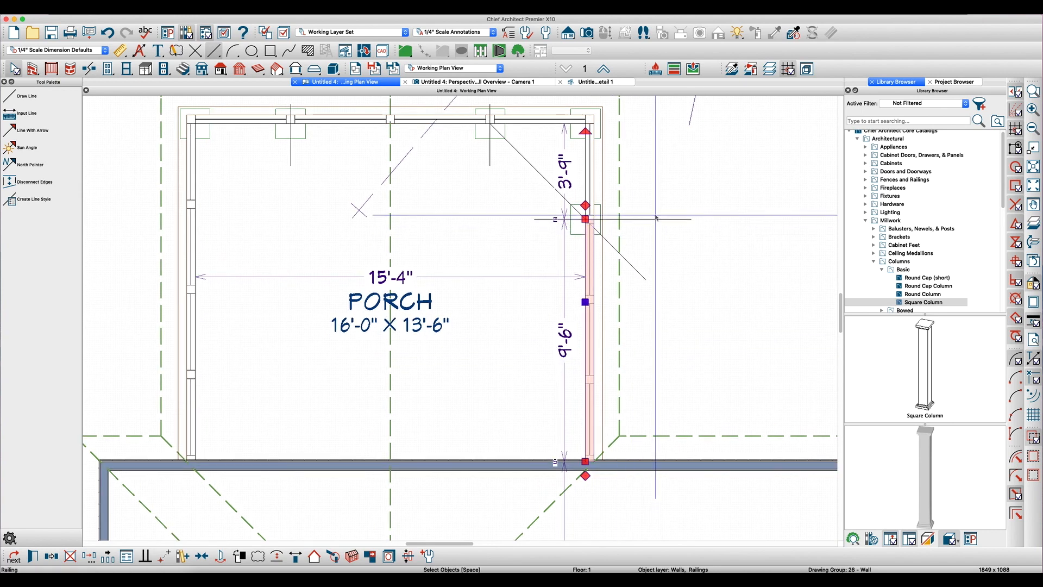
key("Escape")
key("1")
key("2")
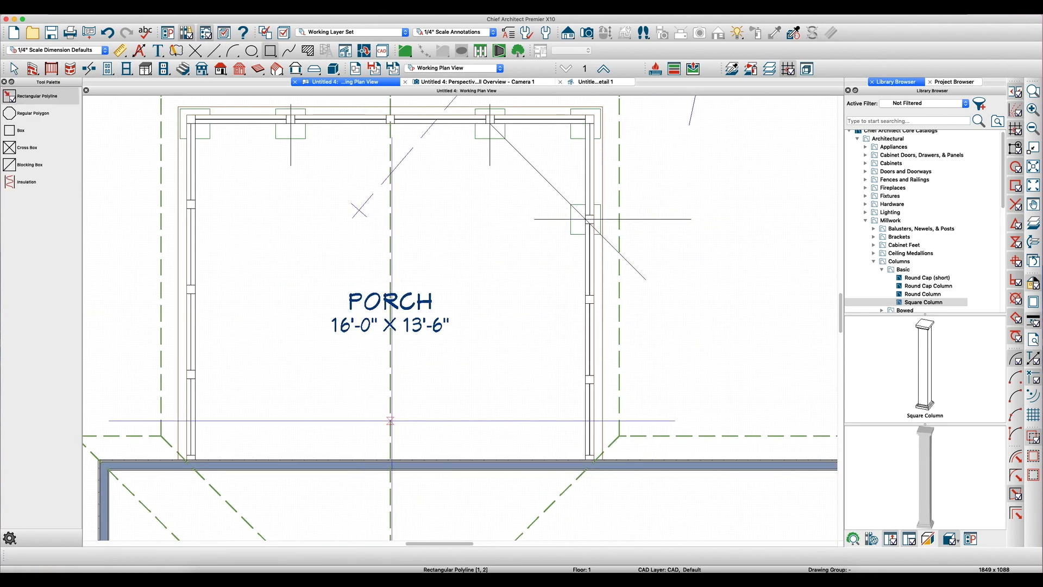
left_click_drag(426, 453, 457, 123)
- Draw a horizontal line about 13'-9" long from the rectangle's side midpoint outward across the right side railing
key("l")
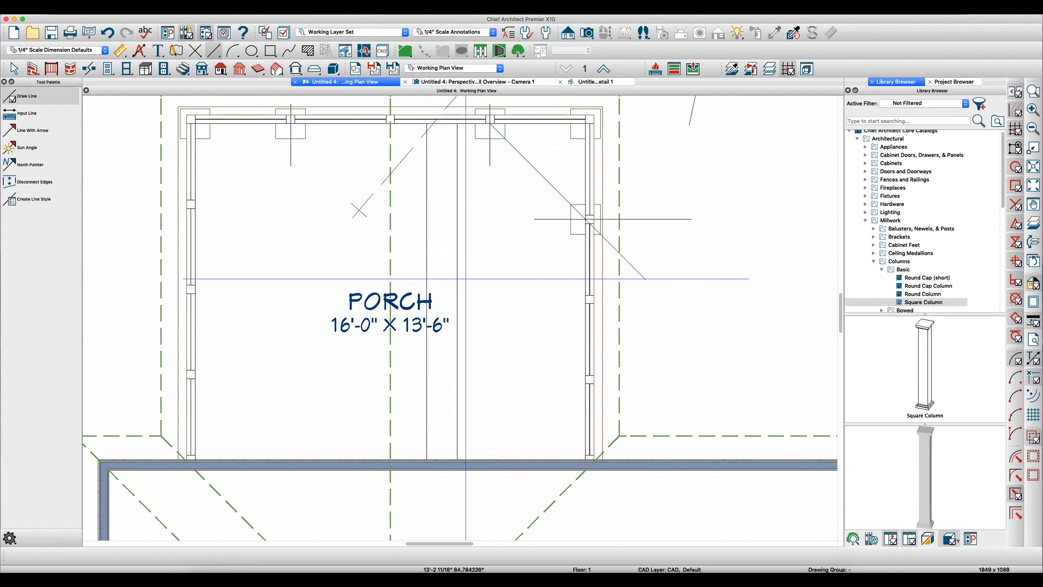
left_click_drag(457, 291, 807, 291)
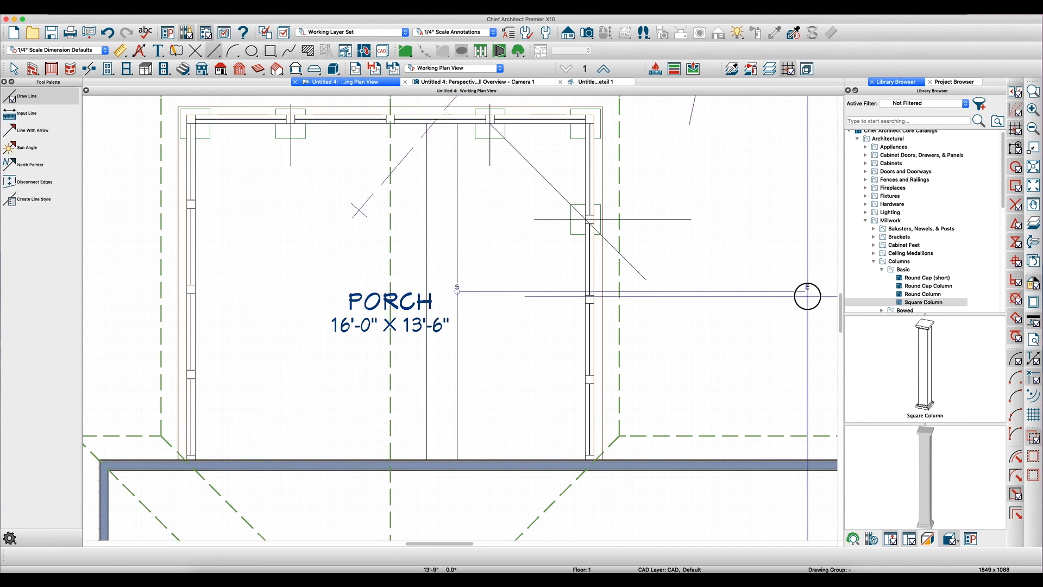
left_click(655, 290)
left_click(588, 318)
left_click(582, 310)
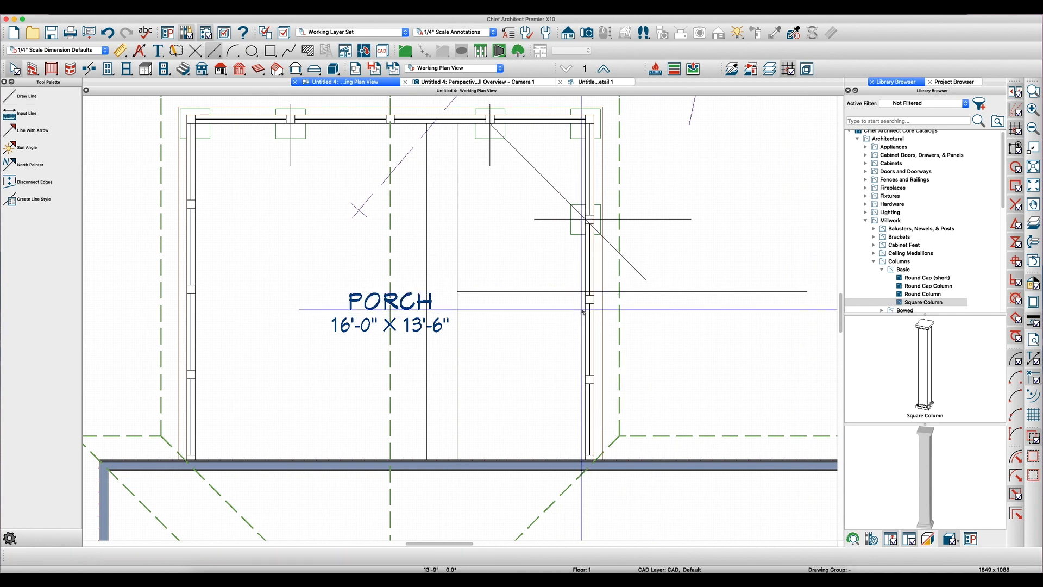
- Reflect a copy of the short railing reference line about the horizontal midpoint line
left_click(649, 219)
left_click_drag(649, 219, 647, 221)
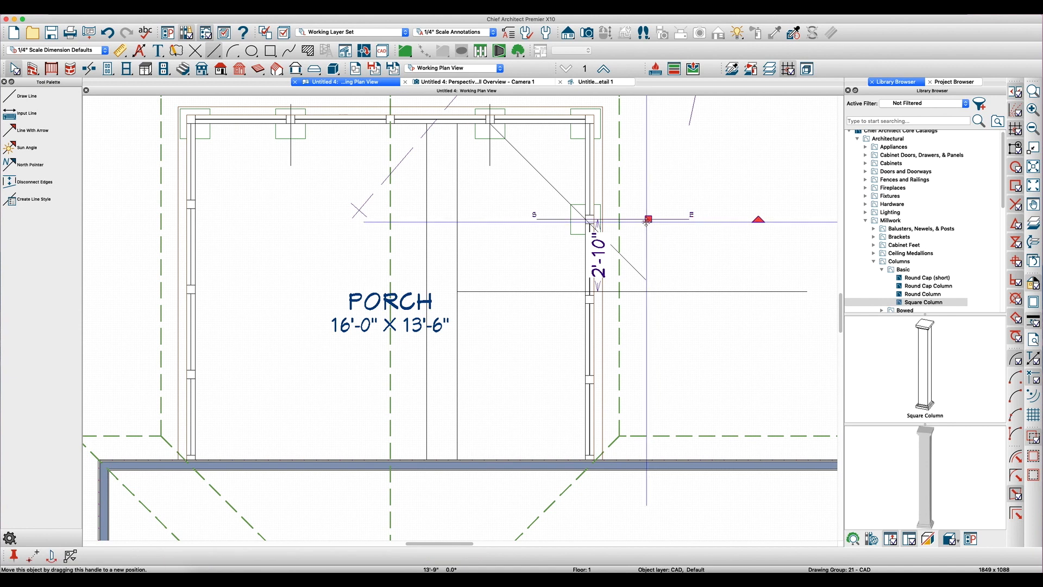
left_click(689, 296)
key("Escape")
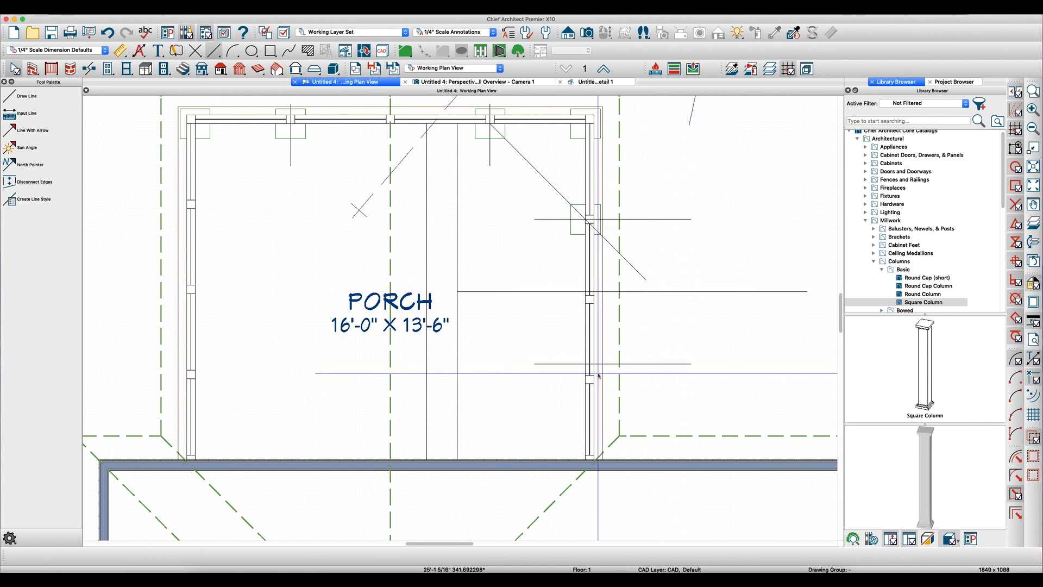
- Break the house-side segment of the right side railing at the mirrored reference line
left_click(591, 385)
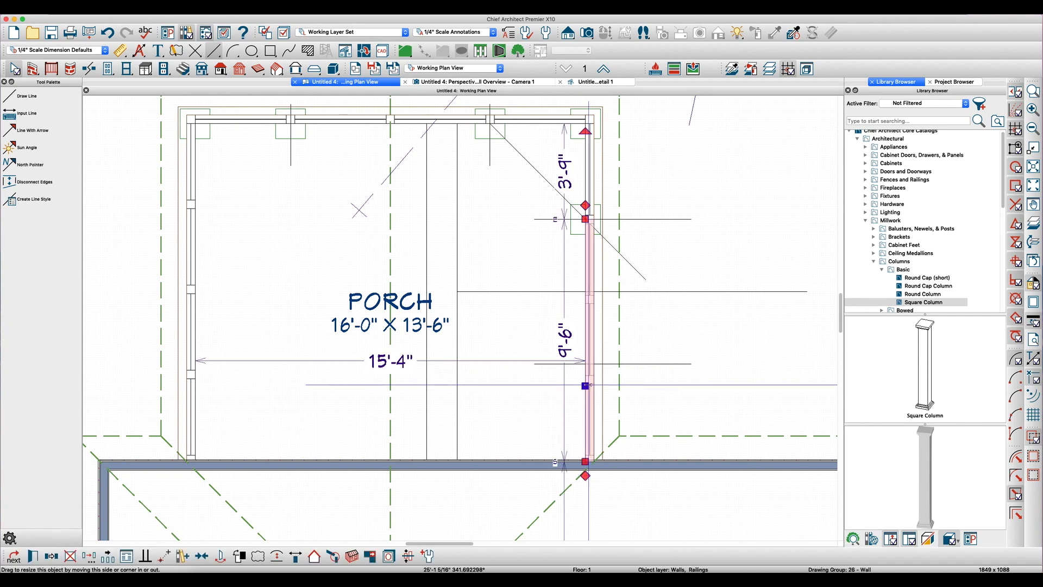
key("Escape")
scroll(591, 385, "up", 2)
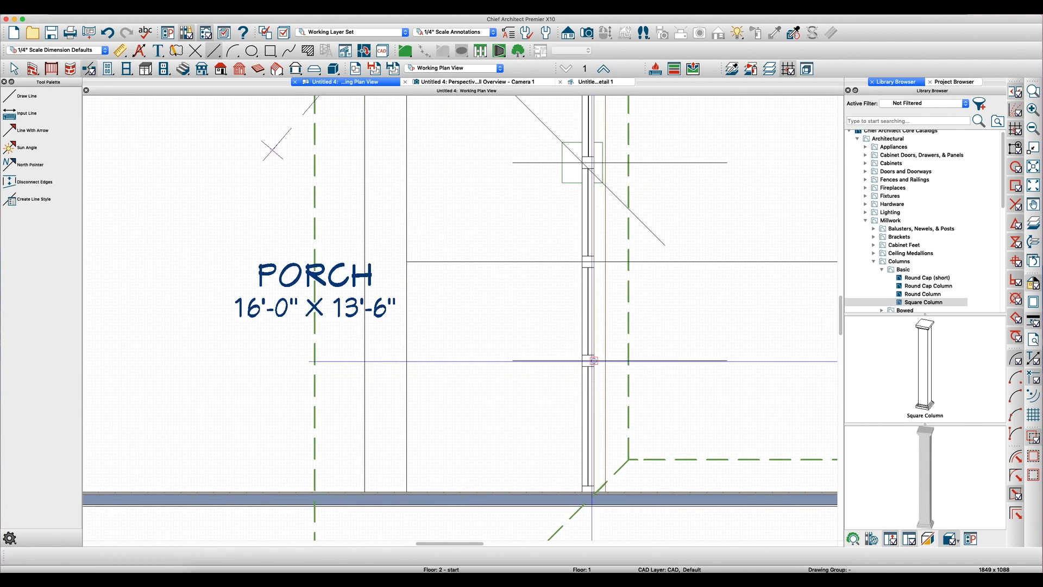
left_click(586, 387)
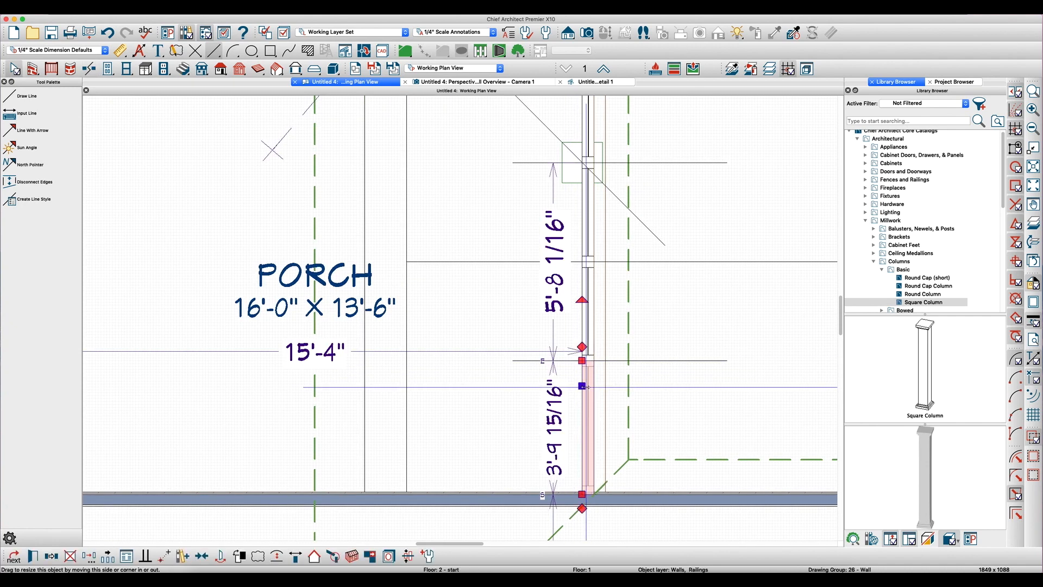
key("Tab")
key("Escape")
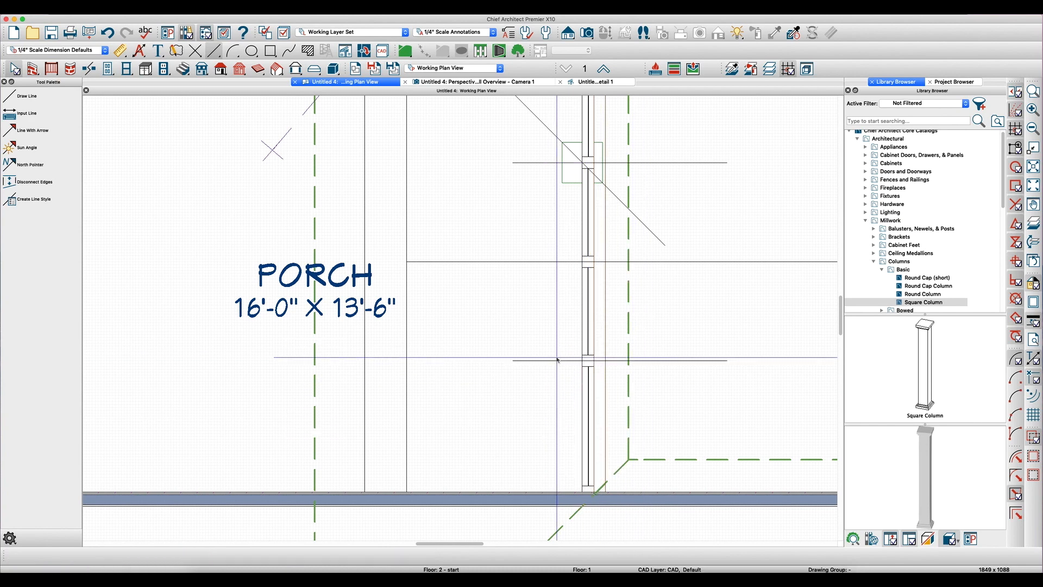
- Reflect a copy of the side railing column about the horizontal midpoint line
left_click(563, 183)
left_click_drag(562, 183, 566, 187)
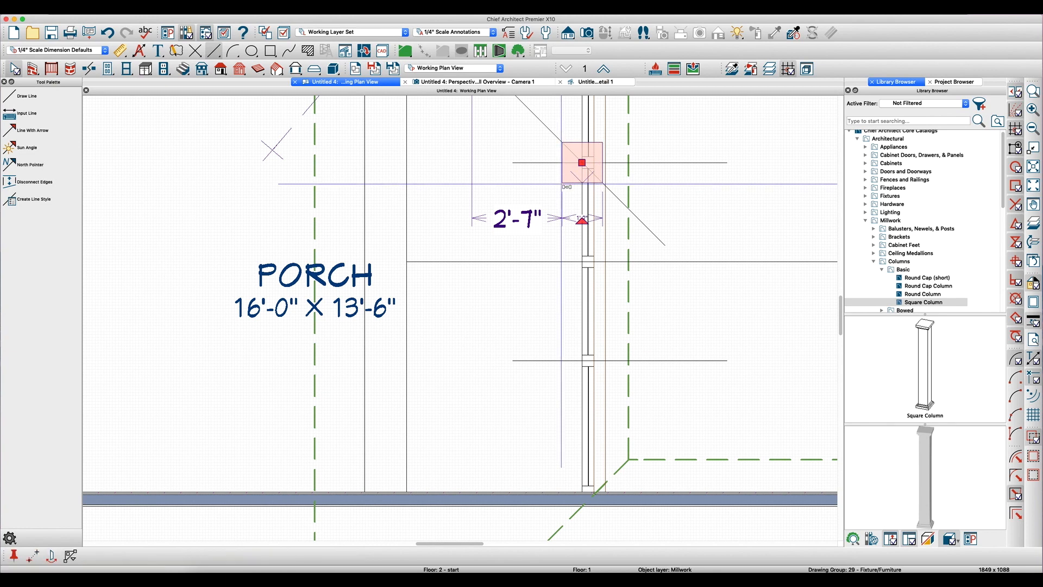
left_click(682, 262)
key("Escape")
- Delete the CA-001 frieze molding from both porch roof planes and agree to turn off Auto Rebuild Roofs
left_click(510, 82)
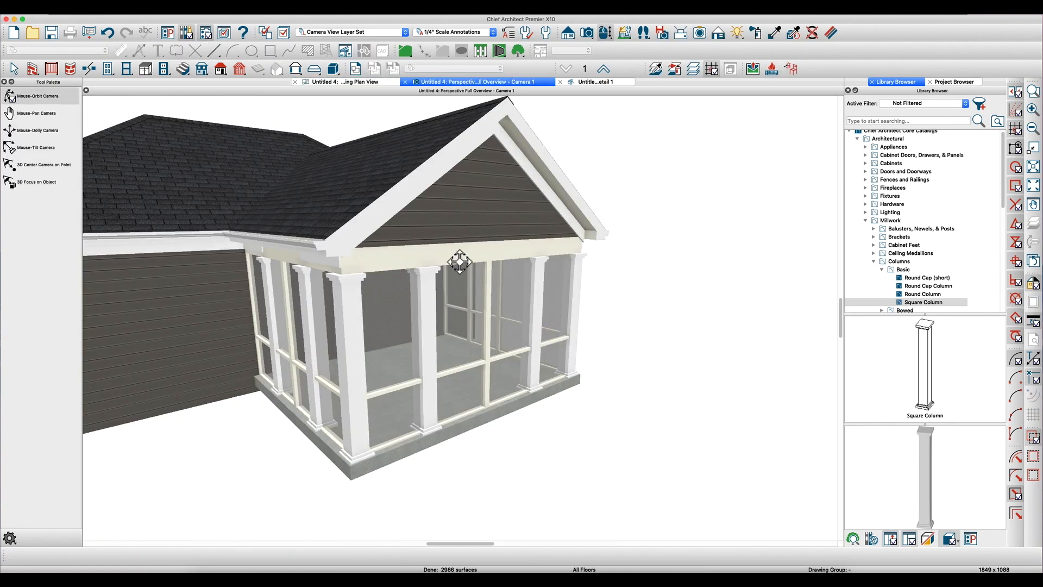
scroll(392, 338, "up", 5)
middle_click_drag(444, 329, 428, 340)
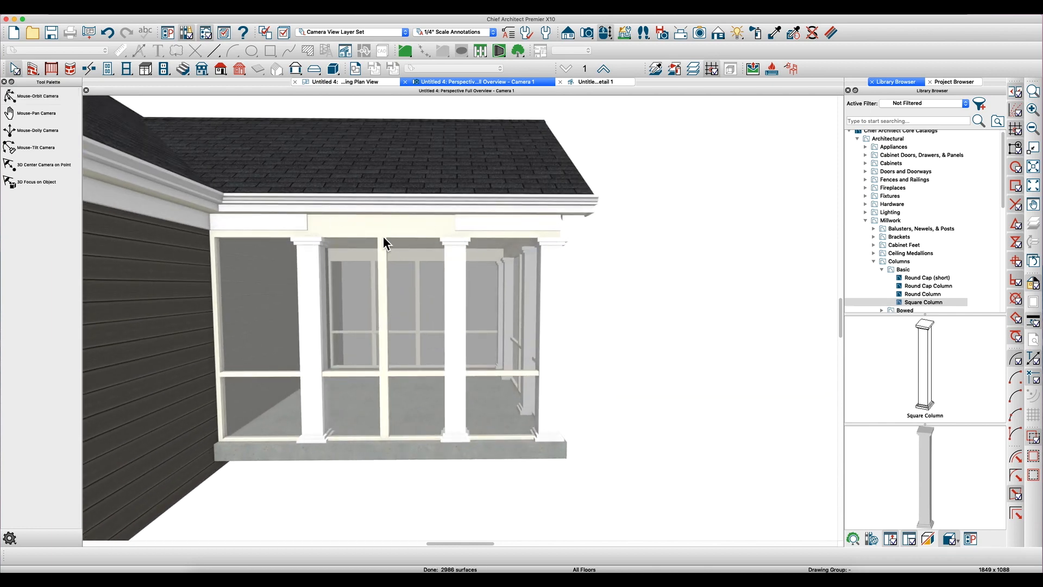
middle_click_drag(366, 256, 338, 259)
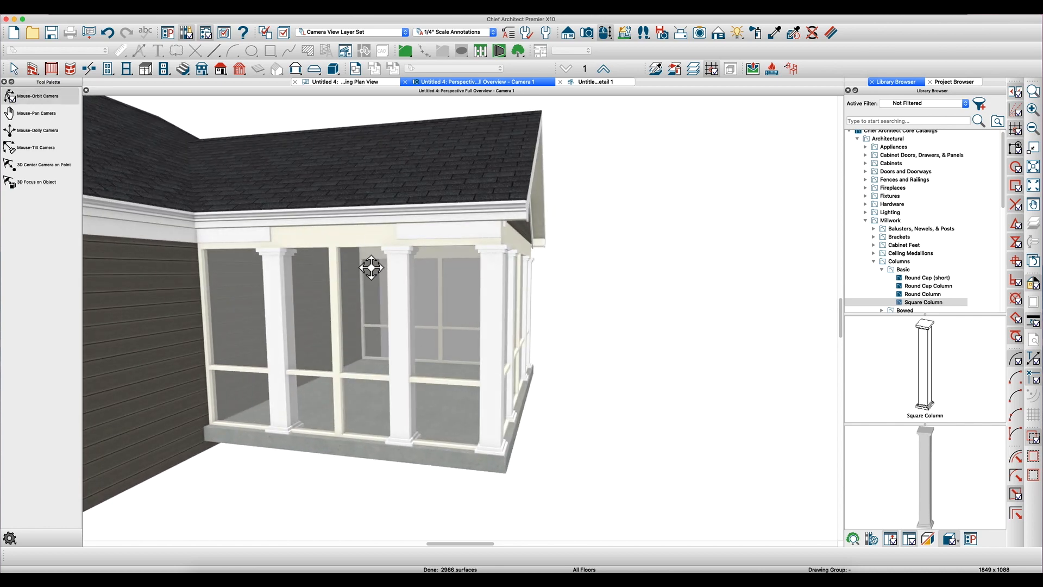
middle_click_drag(362, 270, 384, 248)
middle_click_drag(372, 207, 349, 240)
key("space")
left_click(365, 239)
left_click(481, 221, "shift")
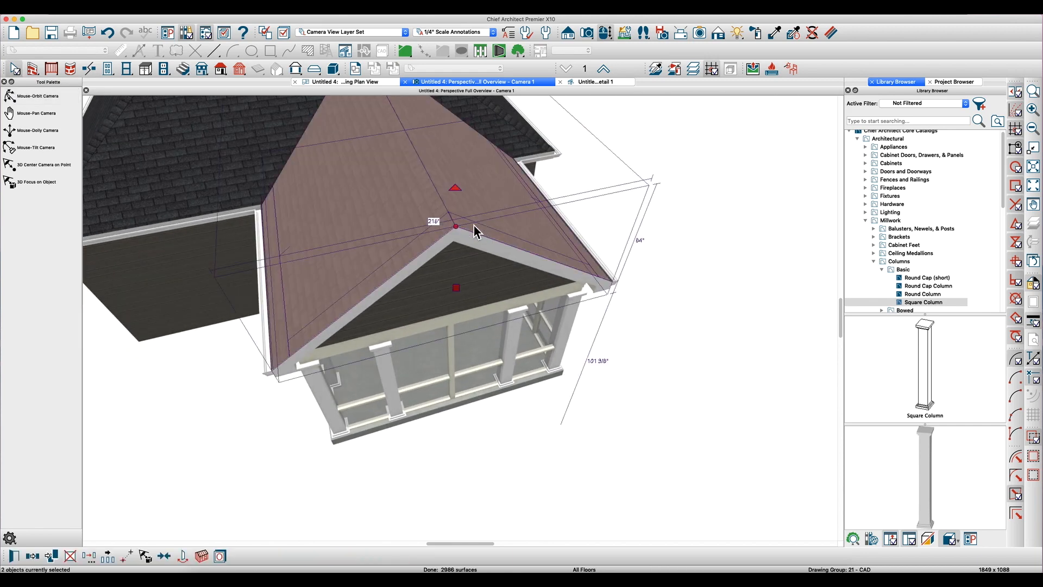
key("super+e")
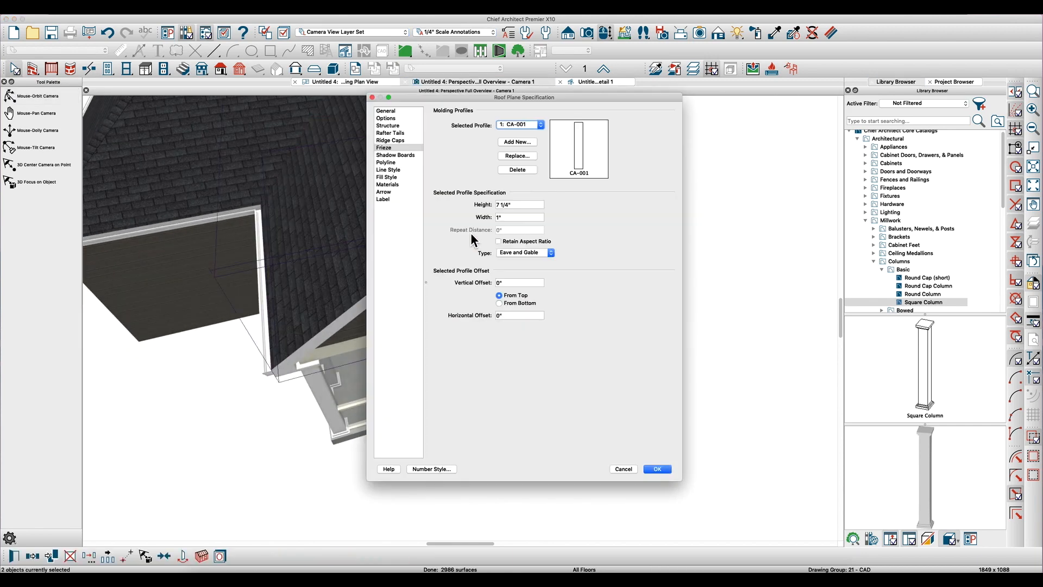
left_click(529, 170)
left_click(657, 469)
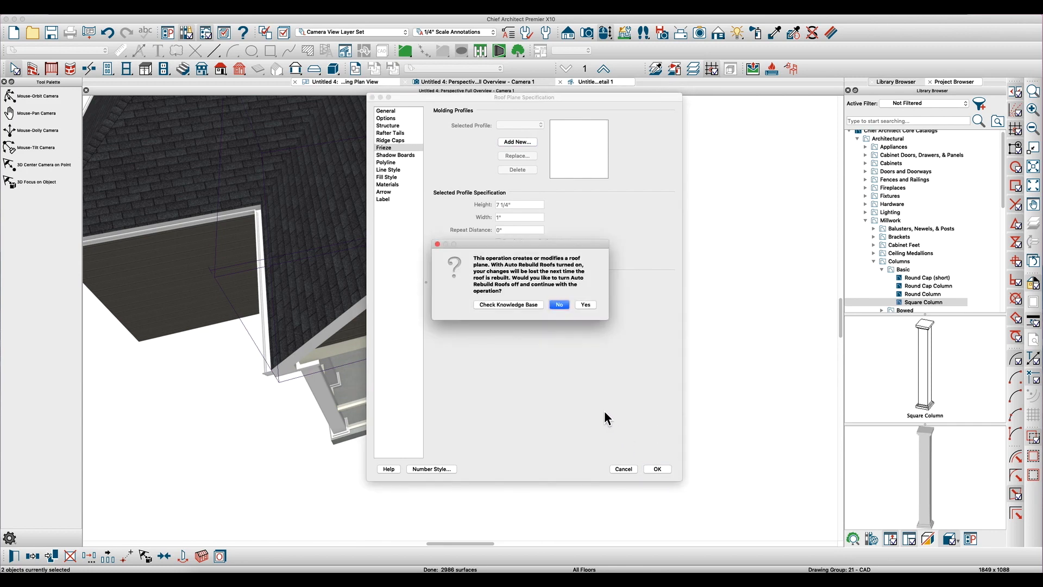
left_click(582, 303)
- Set the newel spacing of the side railing's middle section to 72" on center
key("o")
left_click_drag(476, 328, 553, 237)
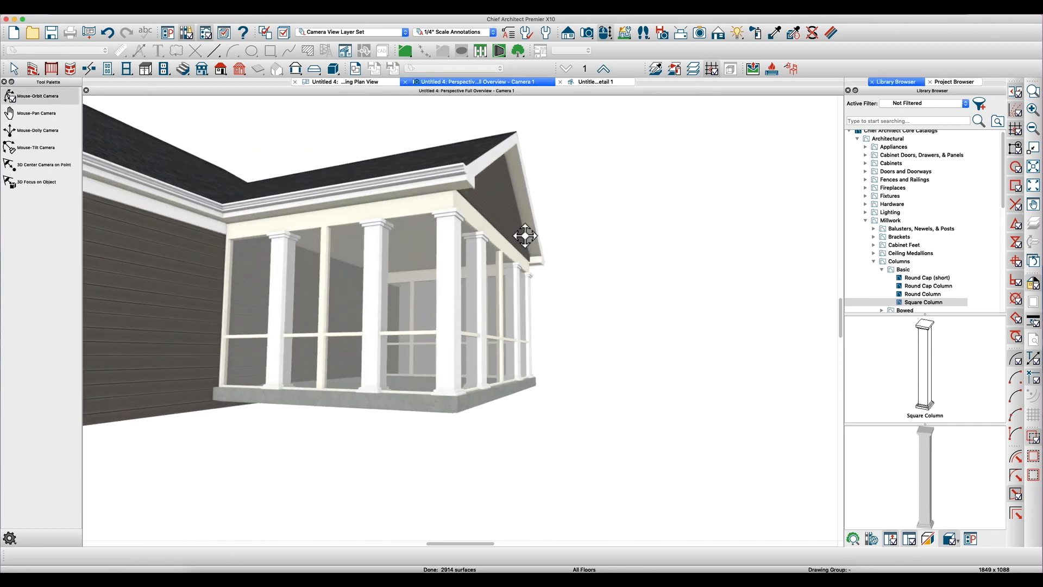
left_click_drag(369, 235, 376, 239)
left_click_drag(290, 298, 344, 309)
left_click(367, 376)
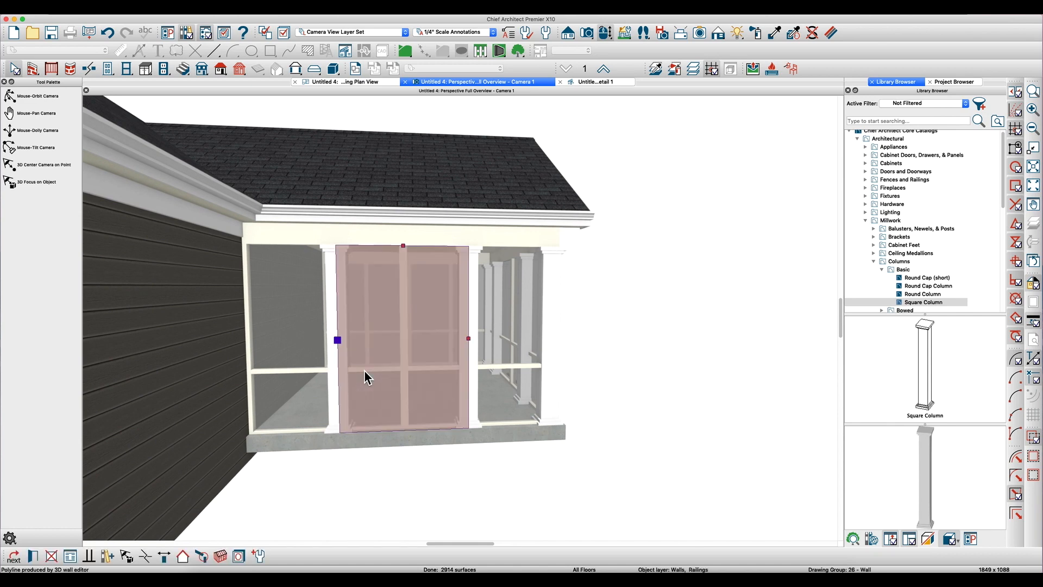
double_click(377, 363)
left_click_drag(557, 266, 499, 269)
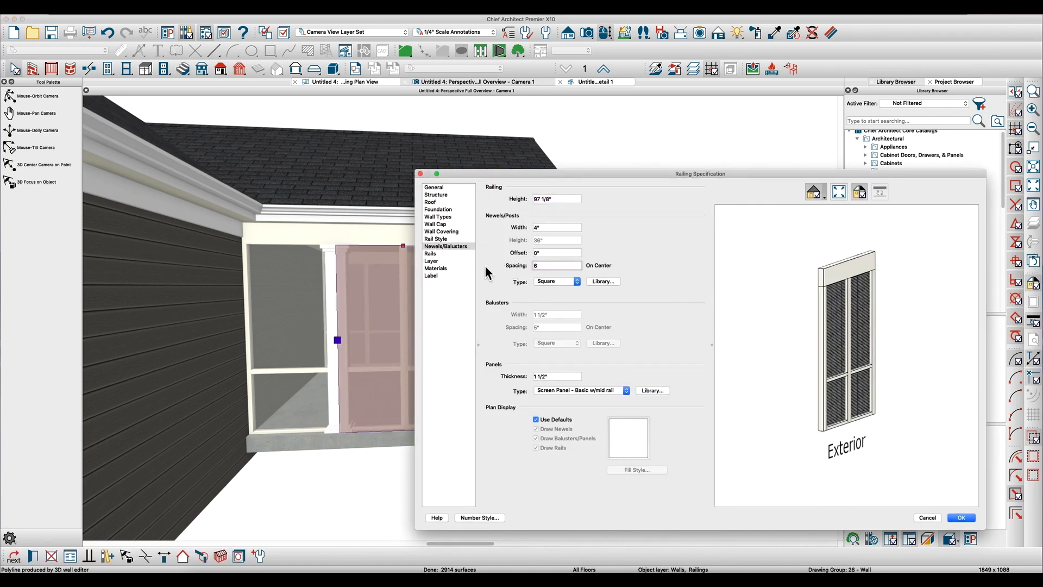
key("Tab")
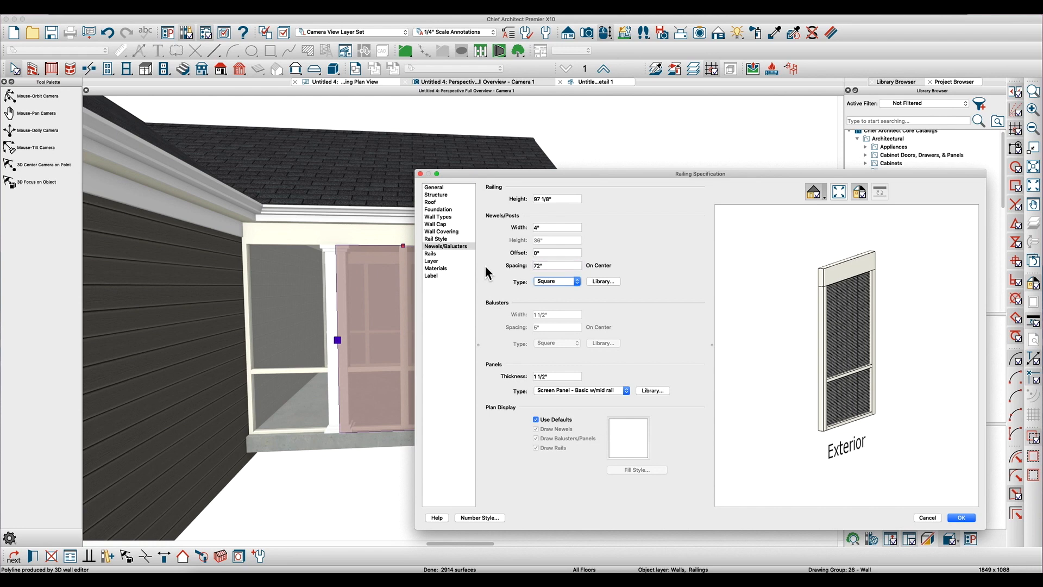
key("Return")
key("Escape")
key("Escape")
- Apply the library's "Screen Panel - Basic w/mid rail, arch top" to the porch's front railing sections
left_click_drag(486, 319, 440, 321)
key("space")
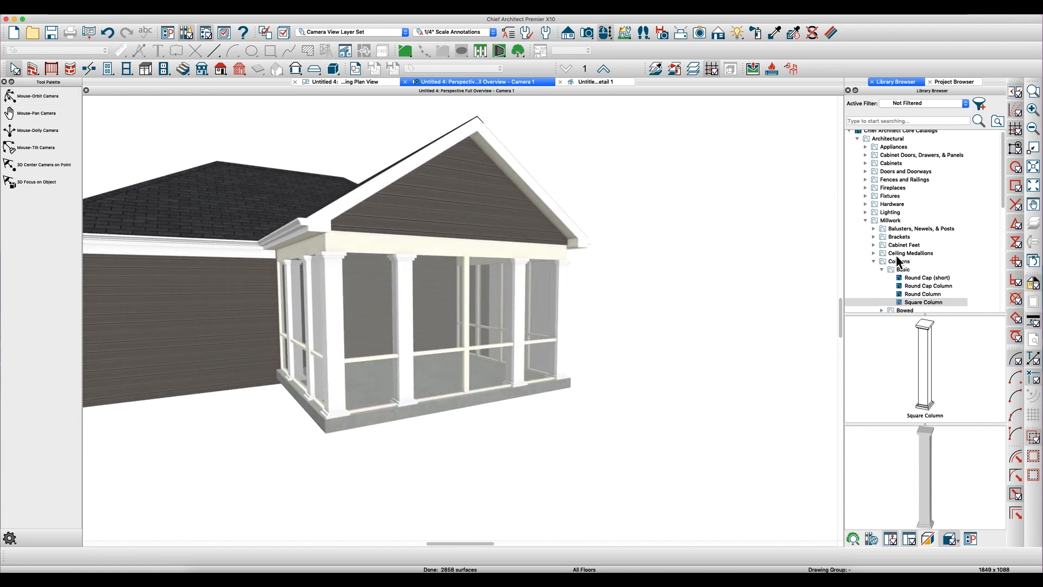
scroll(851, 136, "up", 1)
left_click(852, 138)
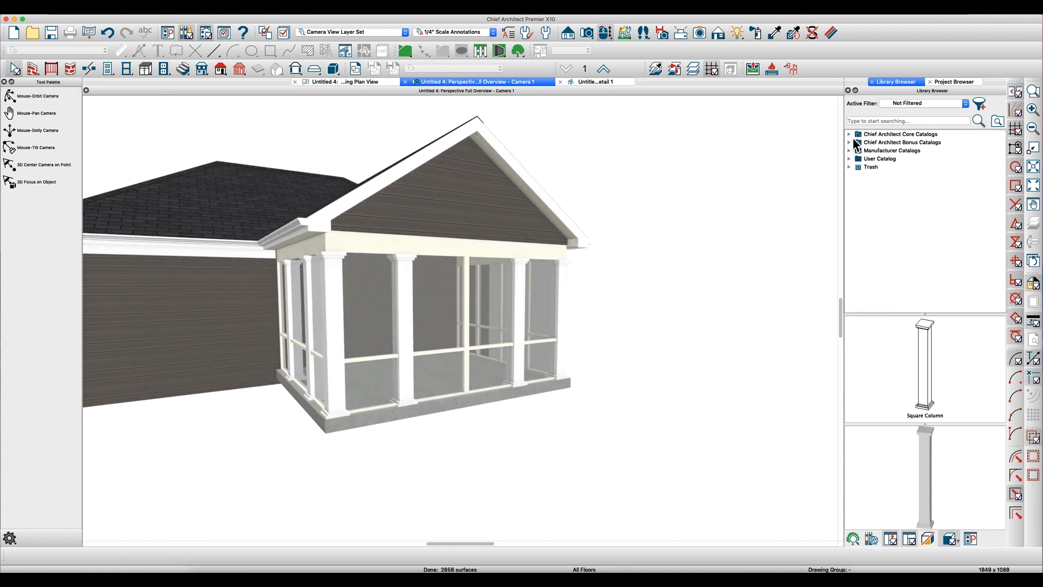
left_click(850, 159)
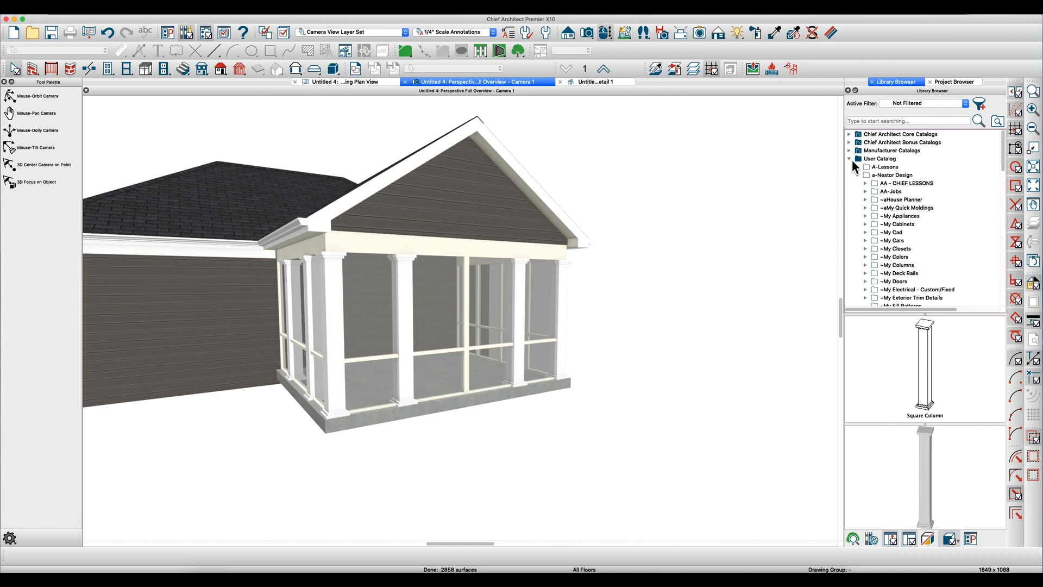
left_click(866, 222)
scroll(876, 255, "down", 3)
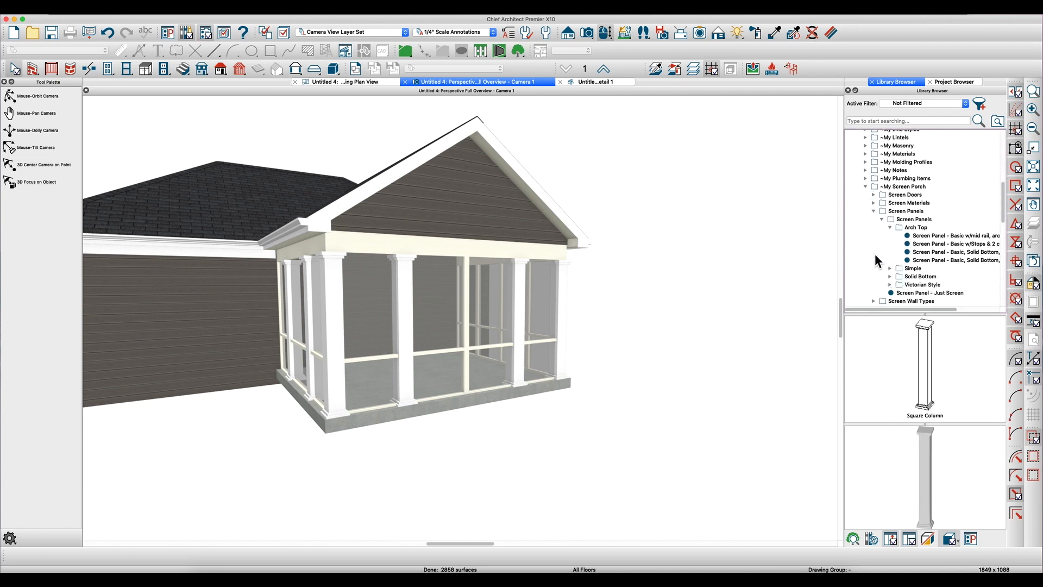
left_click(926, 236)
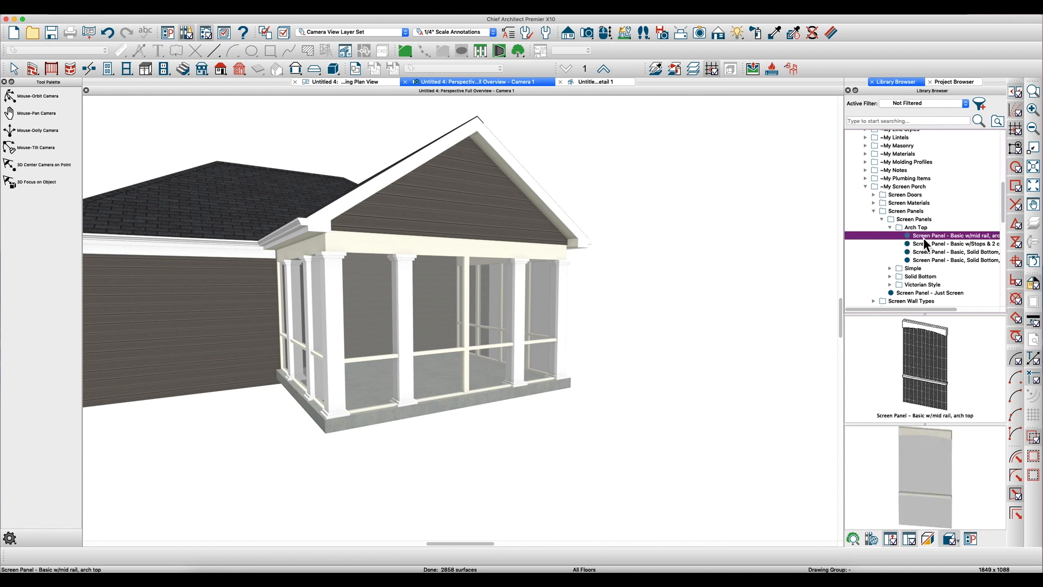
left_click(448, 310)
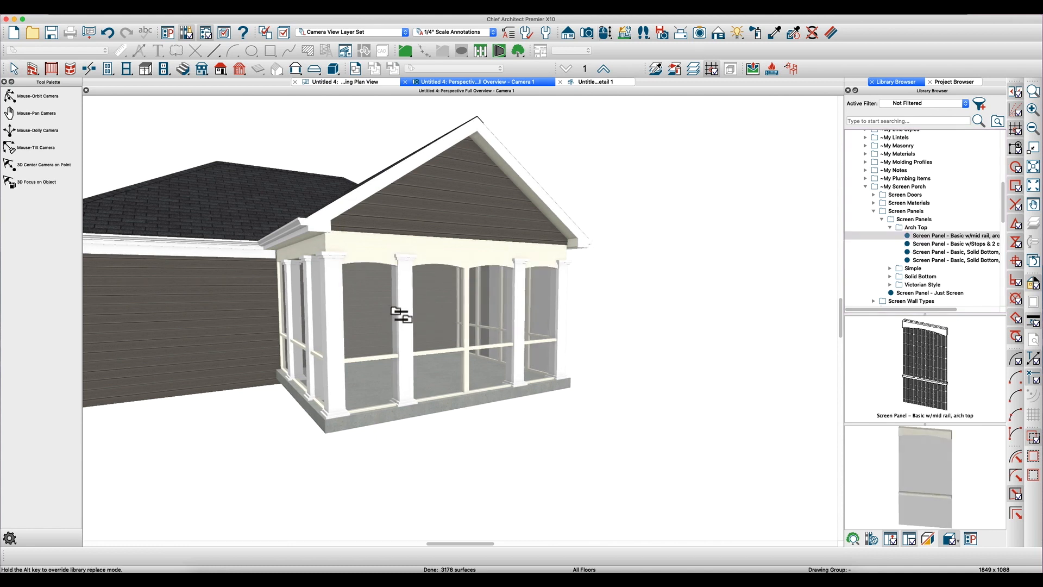
key("Escape")
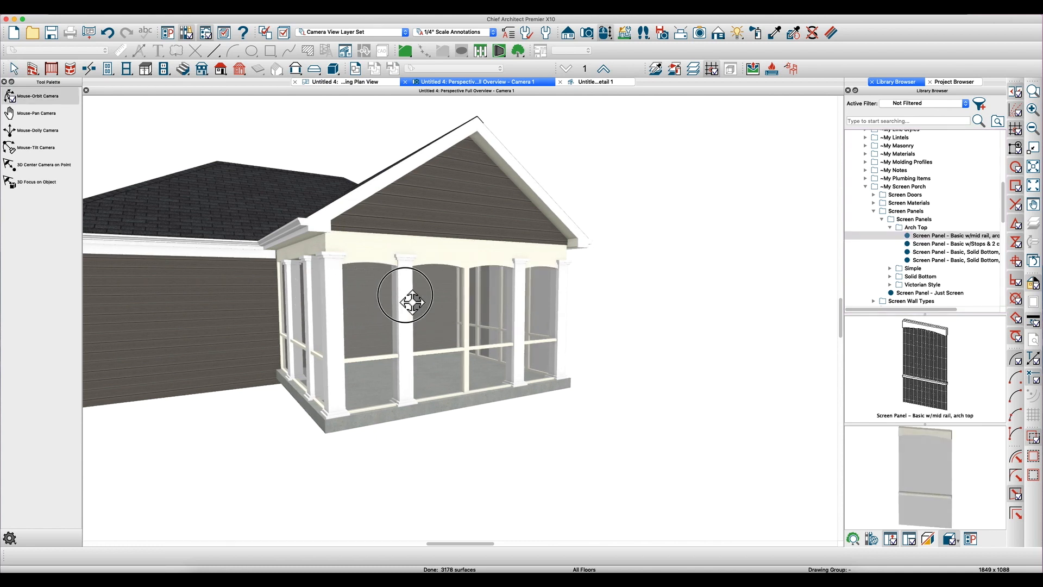
- Apply the same arch-top screen panel with mid rail to the three side railing sections
left_click_drag(338, 309, 331, 308)
key("Escape")
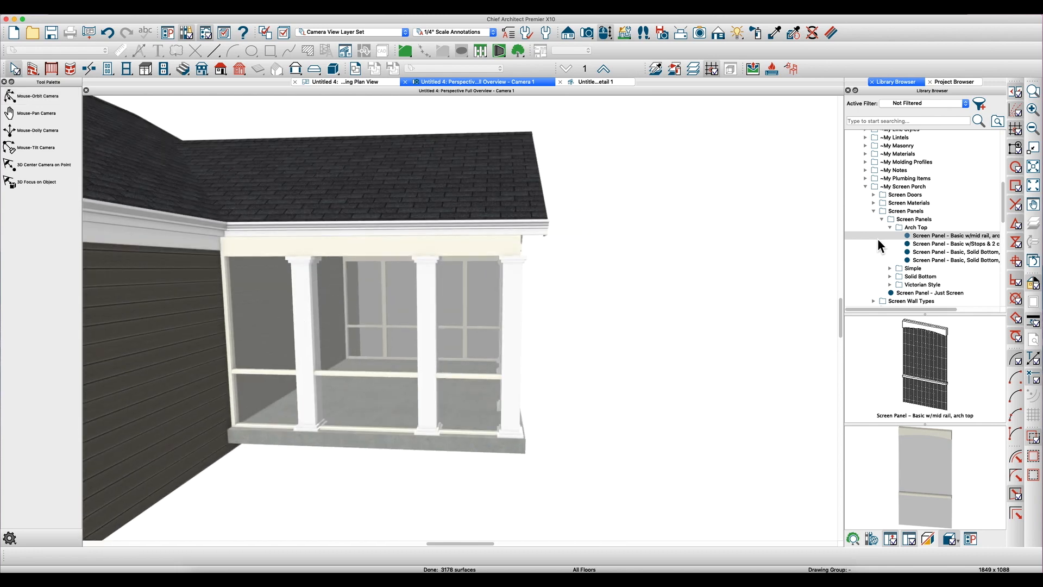
left_click(914, 236)
left_click(387, 302)
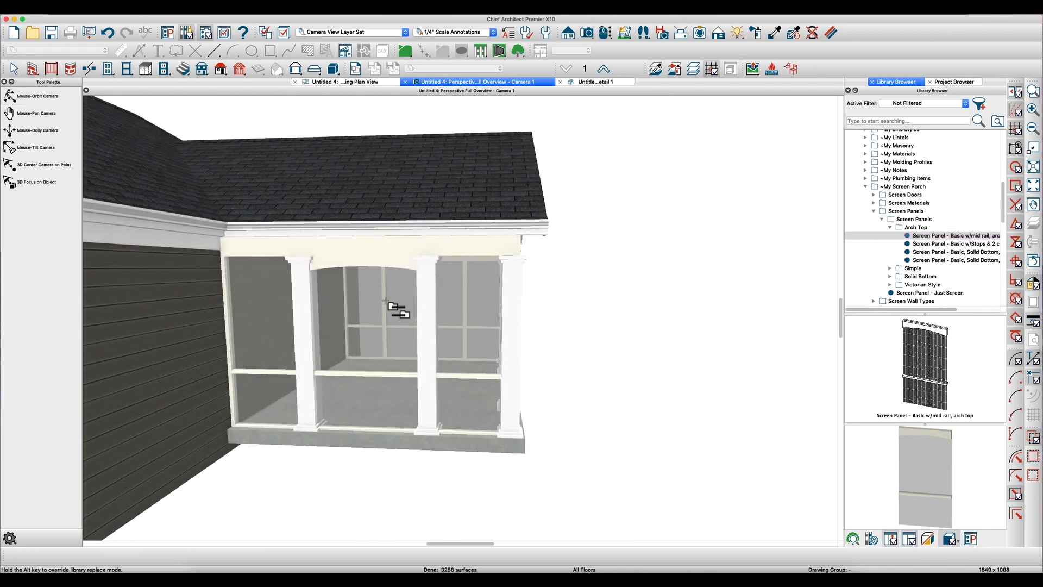
left_click(278, 302)
left_click(466, 311)
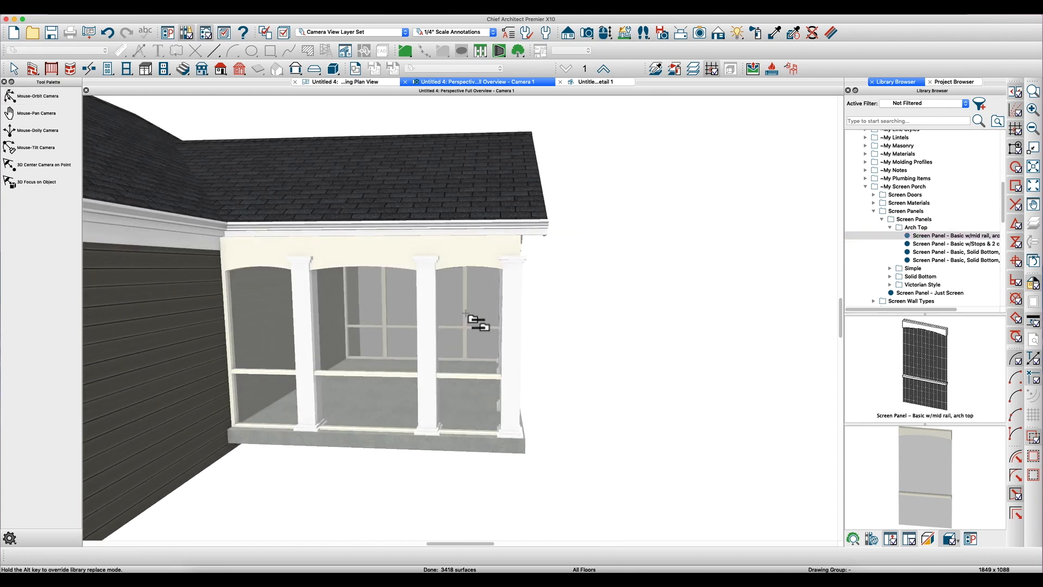
key("Escape")
- Add a second CA-001 base molding profile to the molding polyline around the porch slab
mouse_move(470, 319)
left_mouse_down()
mouse_move(426, 310)
mouse_move(458, 321)
left_mouse_up()
key("space")
scroll(298, 245, "up", 5)
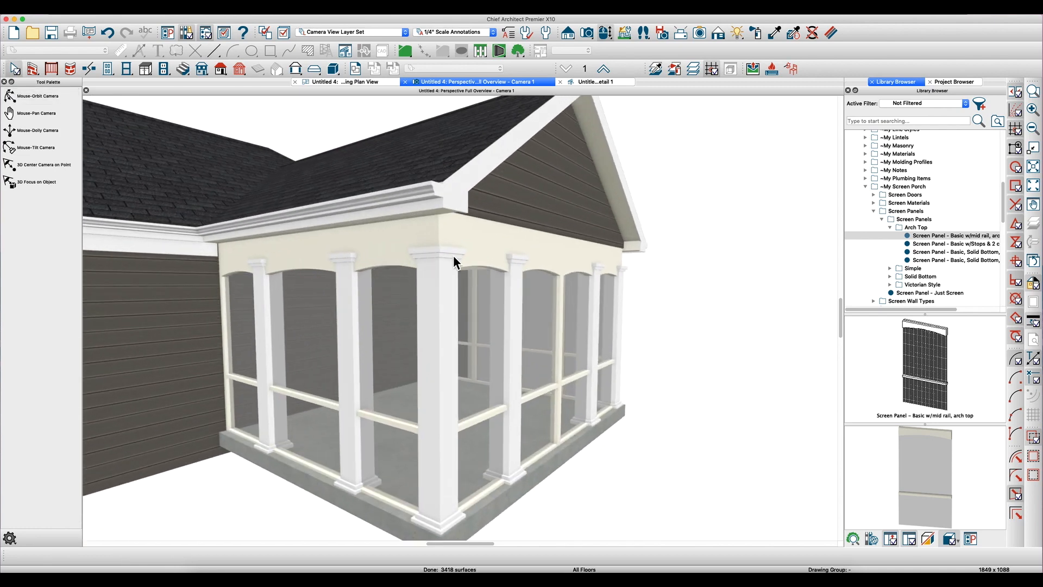
left_click(328, 494)
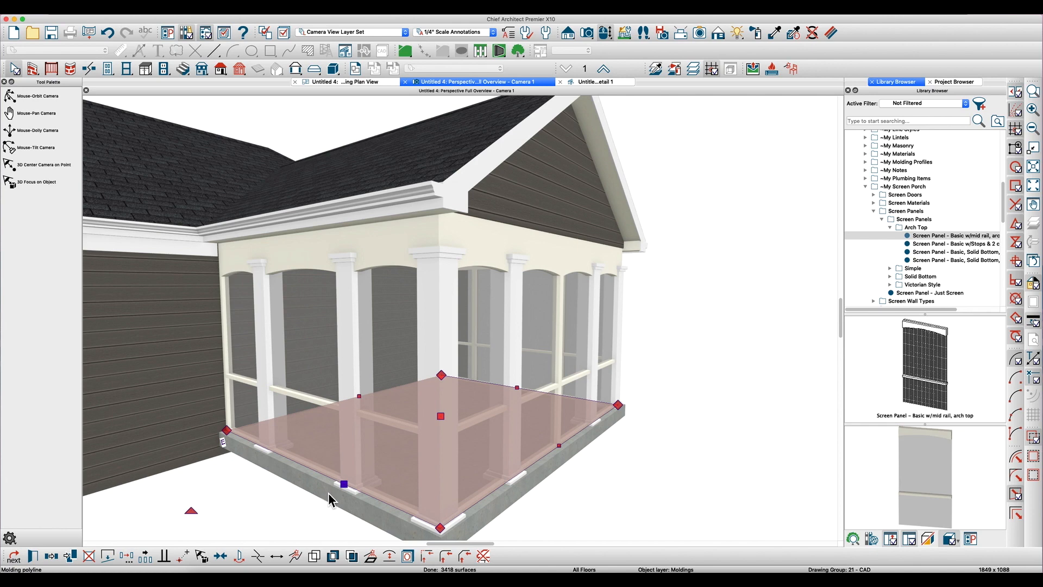
double_click(348, 477)
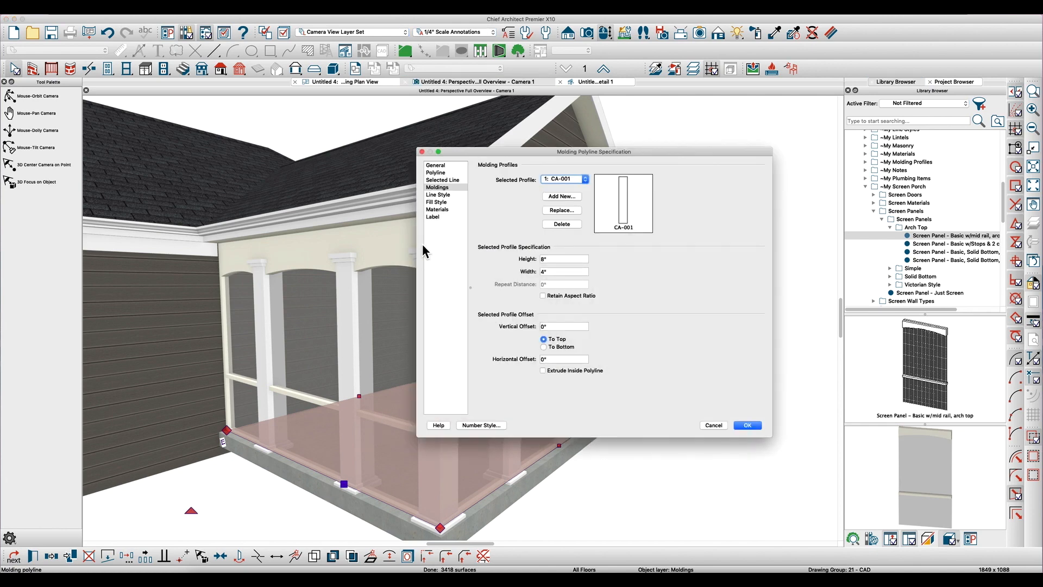
left_click(562, 199)
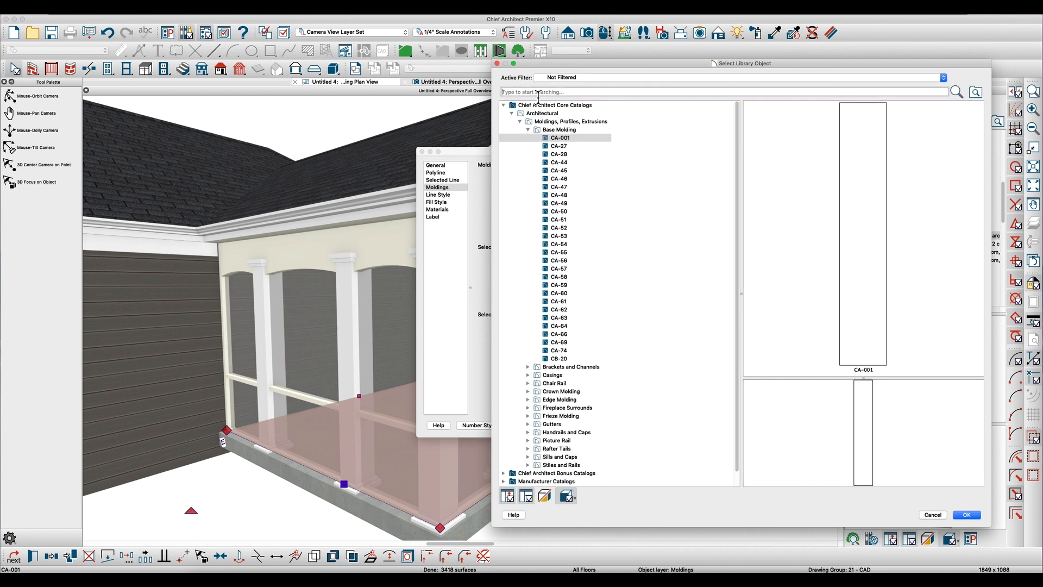
left_click(571, 137)
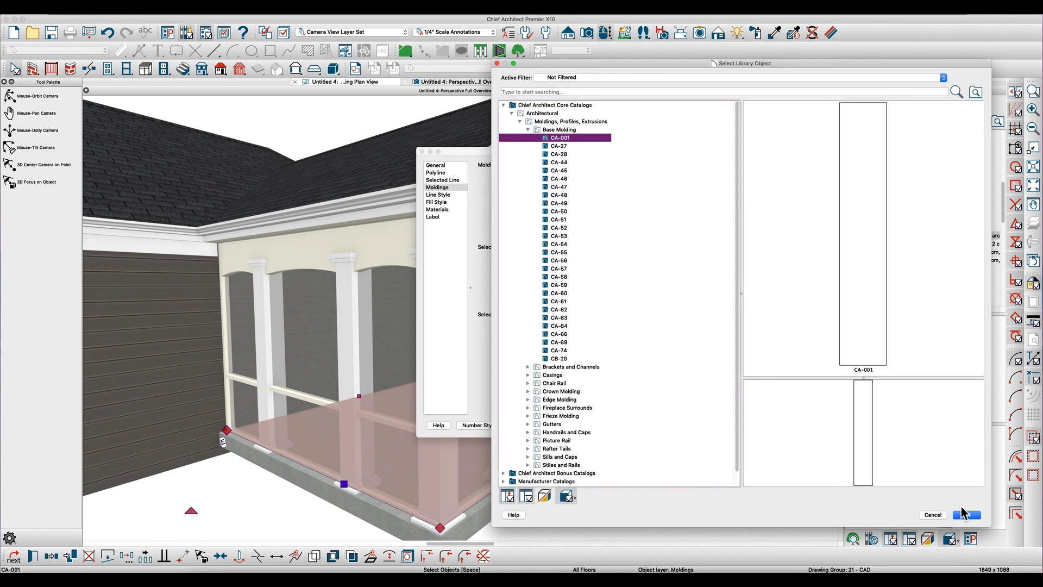
left_click(967, 515)
- Make the second profile 1" wide with a 109 1/8" vertical offset to its top, and turn off extruding inside the polyline
left_click(559, 259)
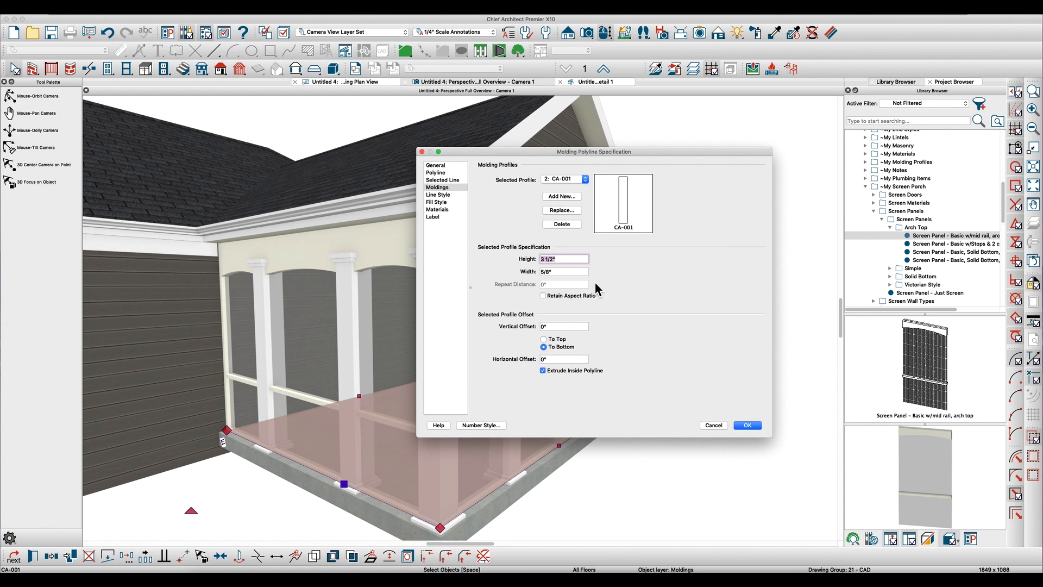
key("Tab")
type("1")
key("Tab")
key("Tab")
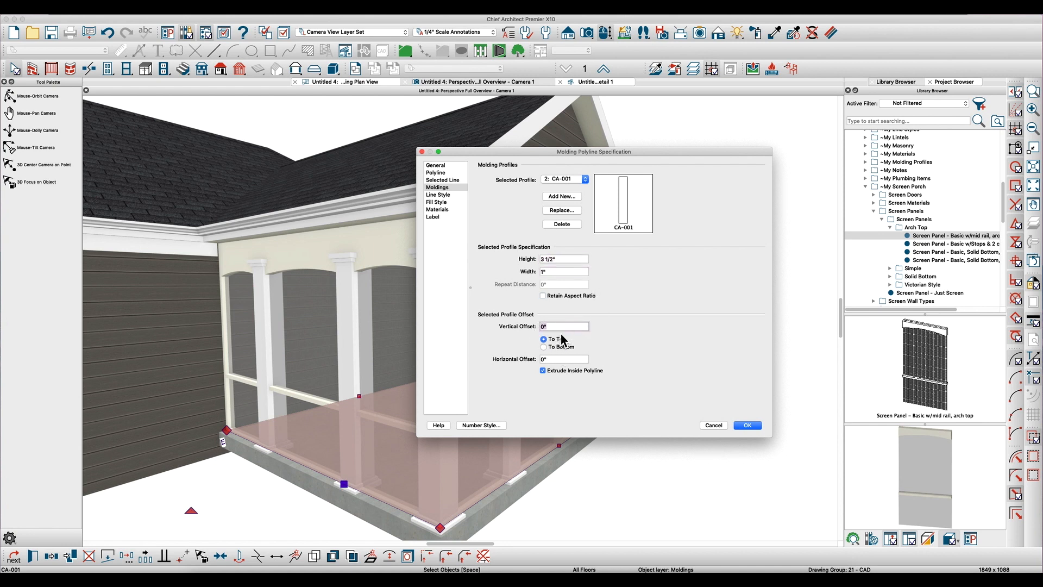
type("109 1/8")
key("Tab")
left_click(748, 425)
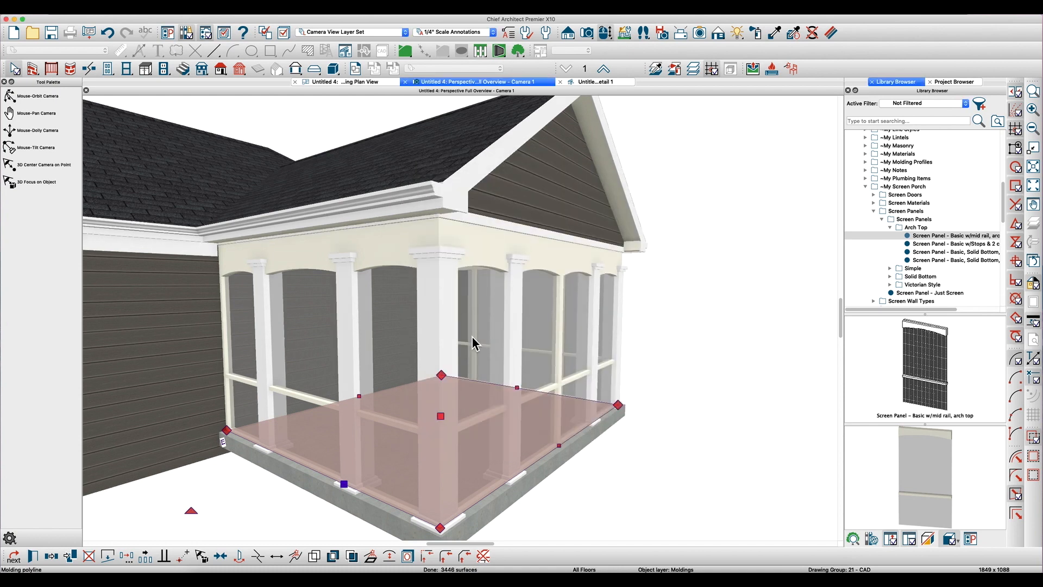
- Review the second CA-001 profile's settings on the slab's molding polyline and inspect the trim beneath the porch roof
key("Escape")
middle_click(475, 233)
left_click(473, 222)
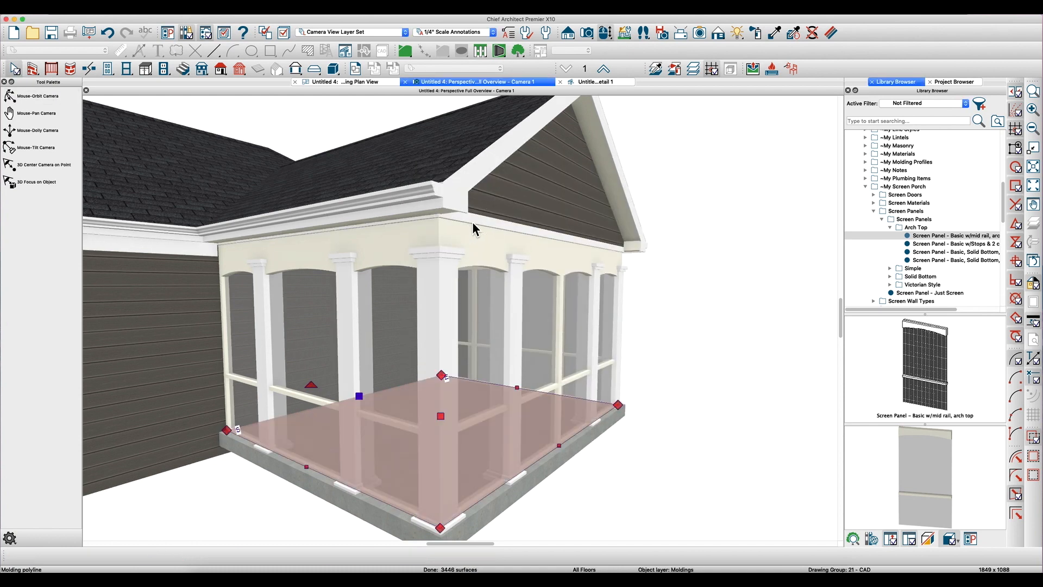
double_click(472, 222)
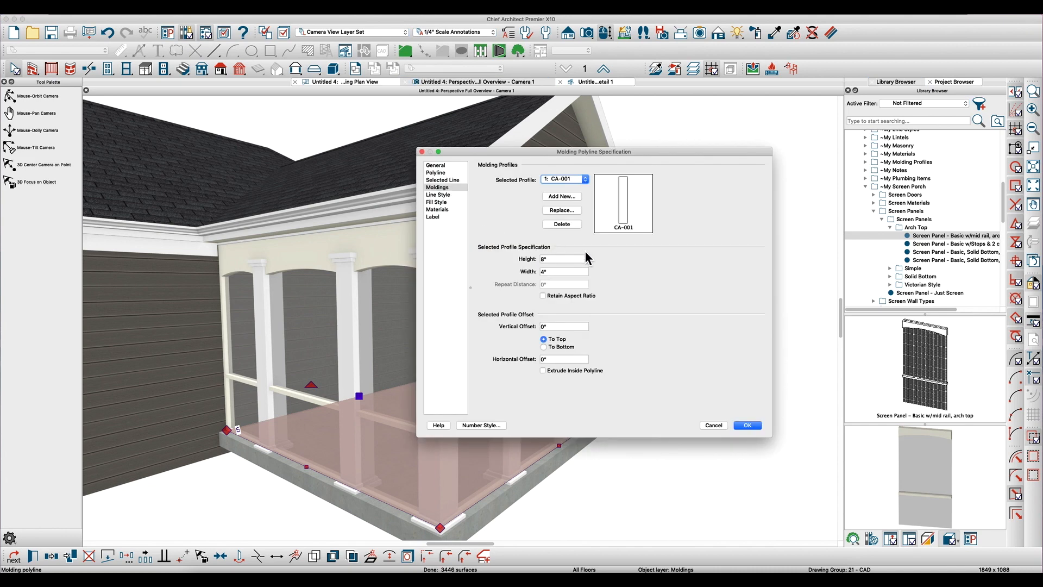
left_click(565, 179)
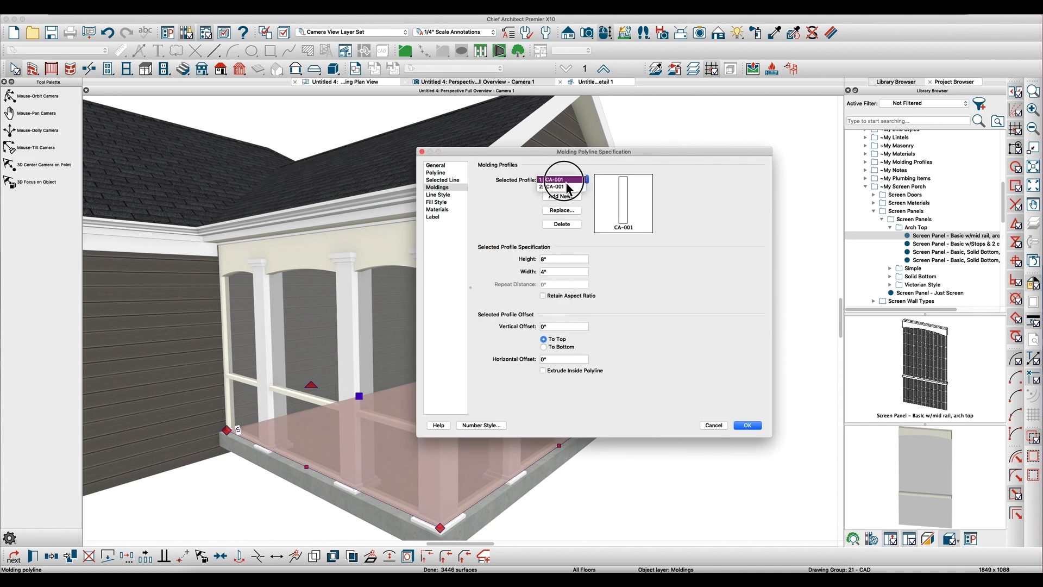
left_click(563, 188)
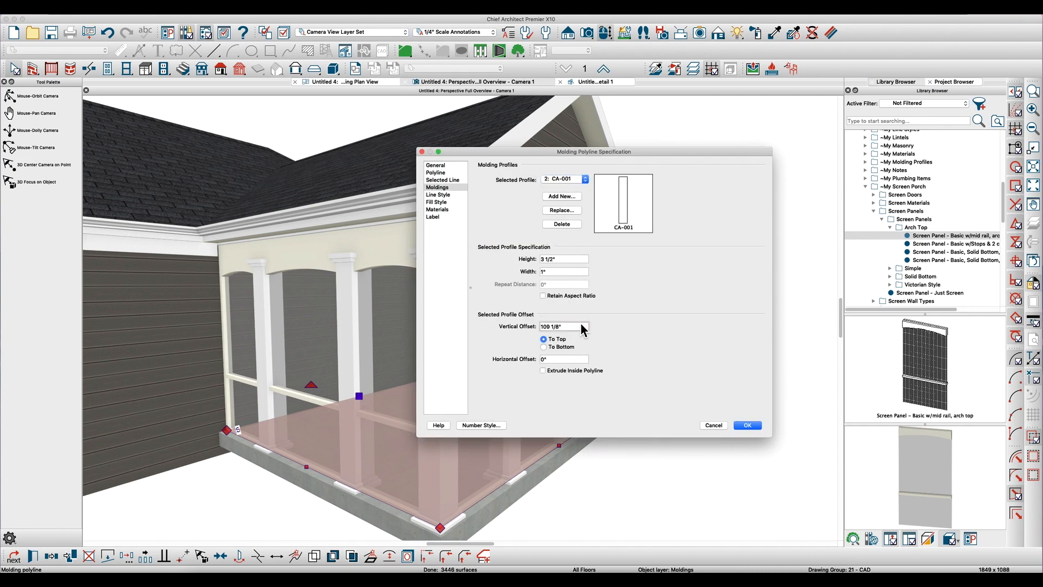
key("Return")
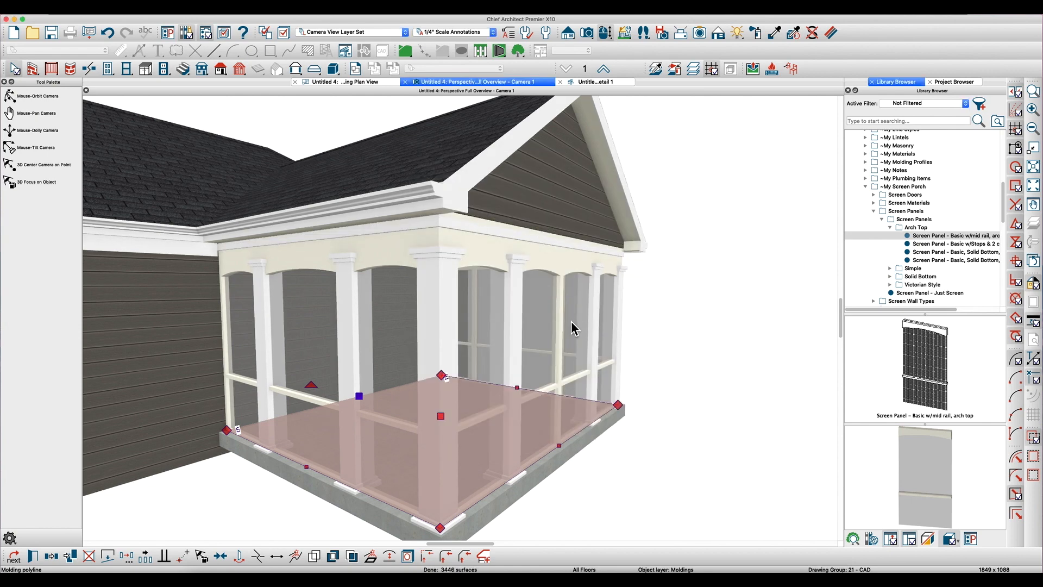
key("Escape")
mouse_move(415, 256)
left_mouse_down()
mouse_move(375, 242)
mouse_move(379, 259)
mouse_move(399, 250)
left_mouse_up()
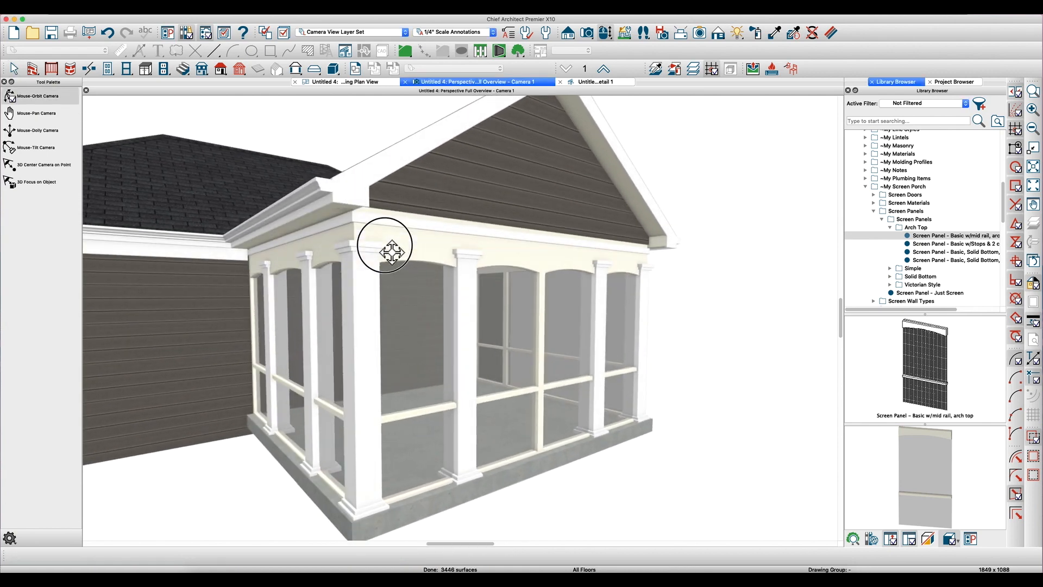
key("space")
double_click(312, 493)
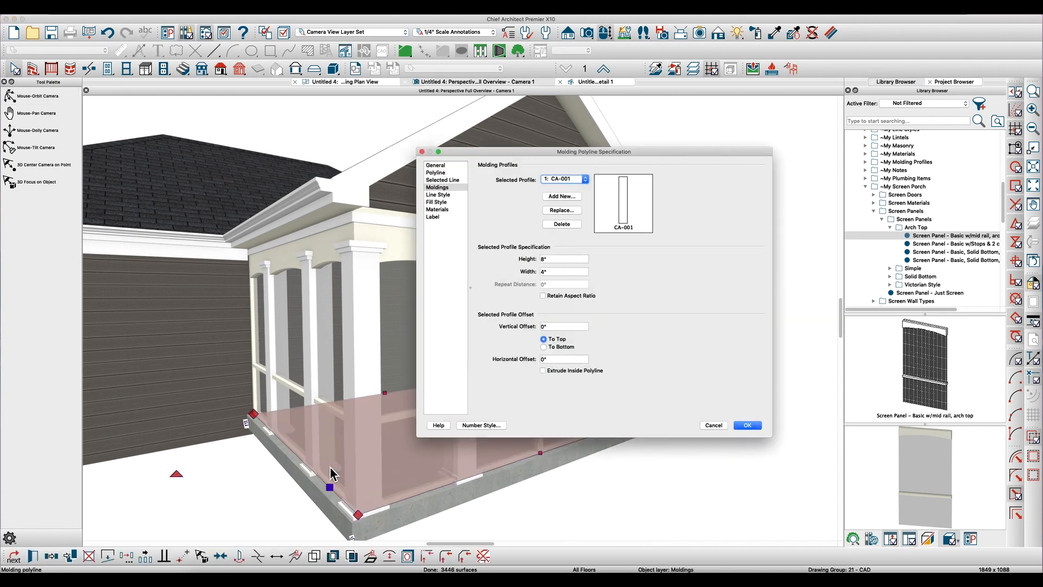
key("Escape")
- Set the vertical offset to top of the second CA-001 profile on the porch slab's molding polyline to 107"
key("space")
left_click_drag(327, 265, 345, 252)
key("space")
double_click(370, 214)
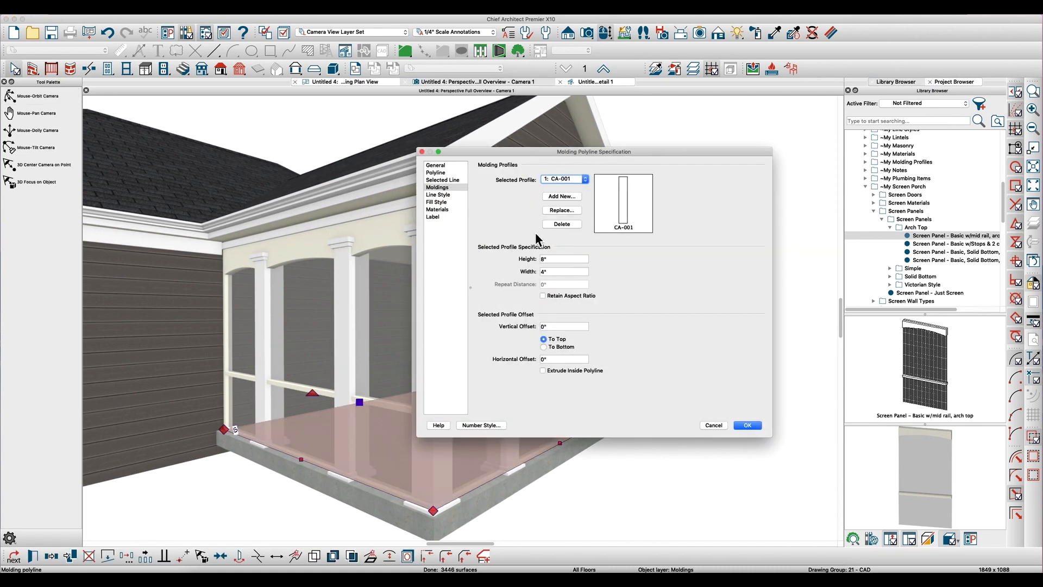
left_click(559, 187)
left_click_drag(576, 329, 495, 327)
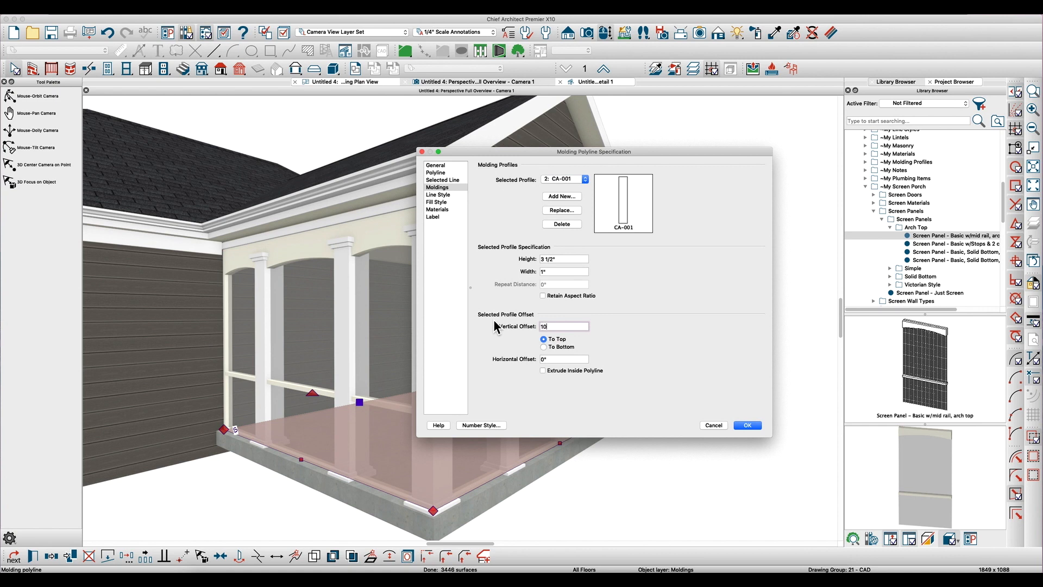
key("Return")
key("Escape")
key("space")
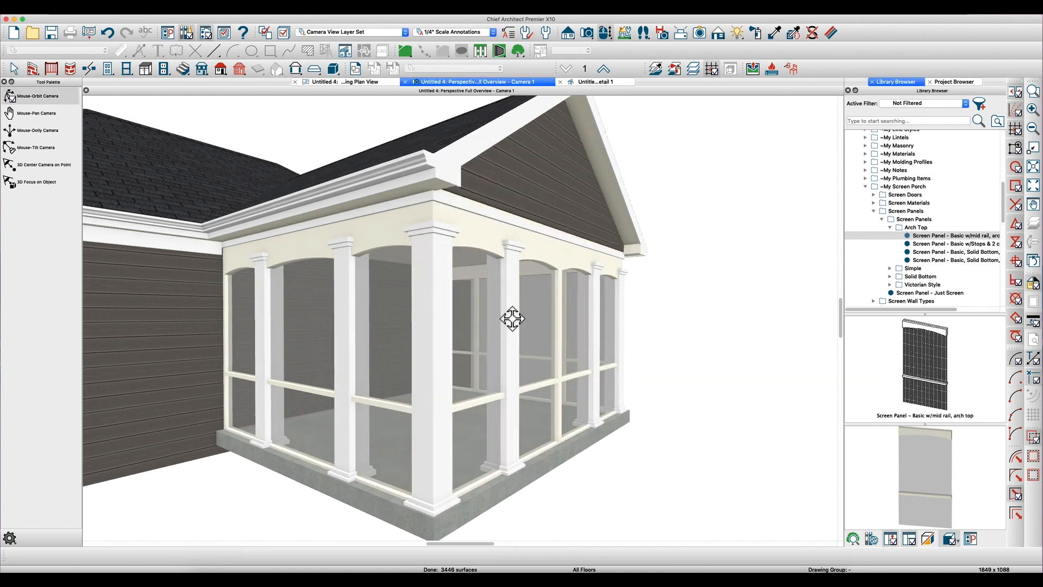
- Increase the height of the second CA-001 profile on the slab's molding polyline to make the trim beneath the porch roof taller
key("space")
double_click(393, 204)
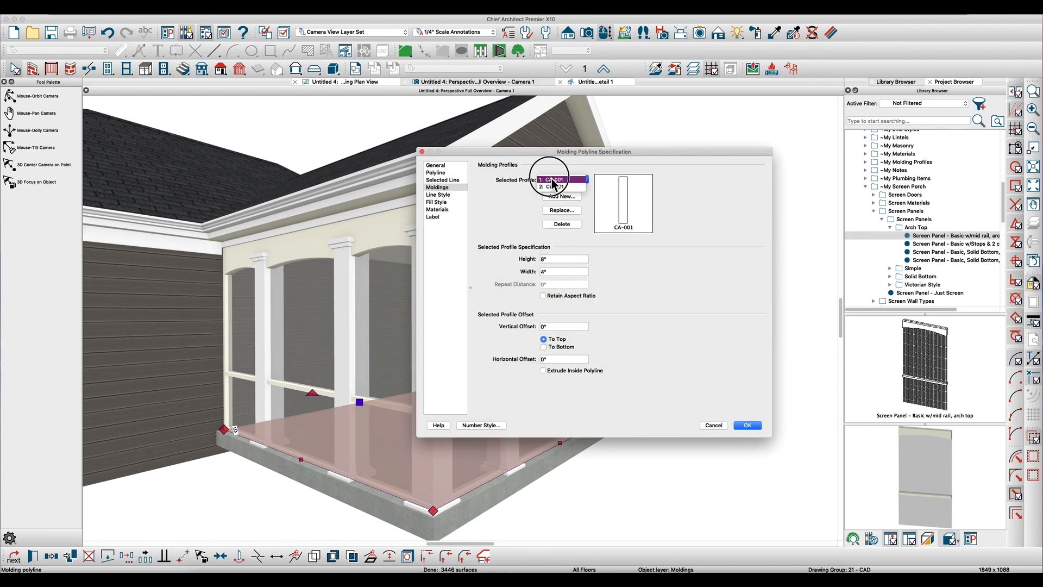
left_click(562, 187)
left_click(562, 261)
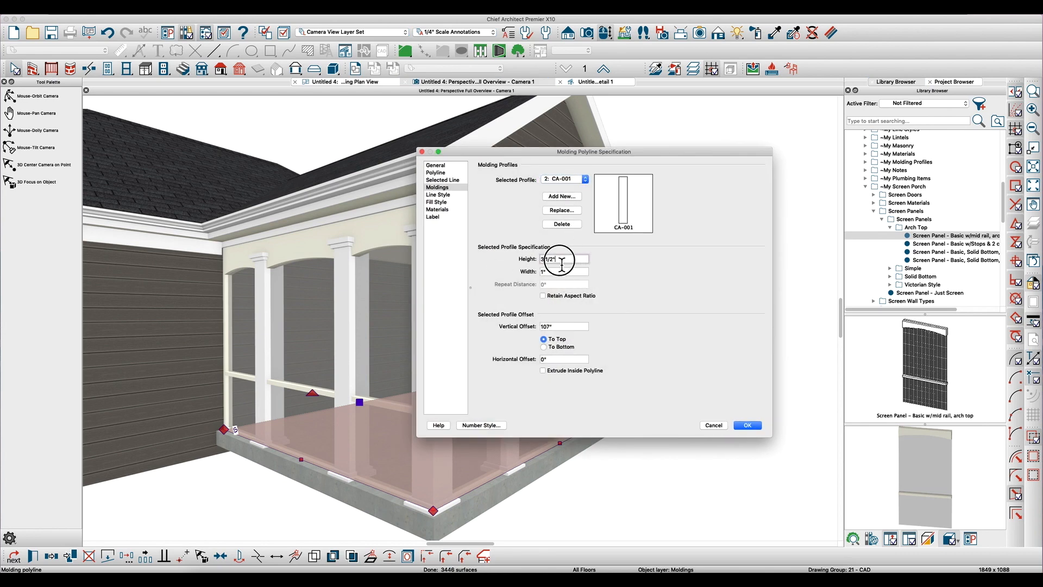
key("Return")
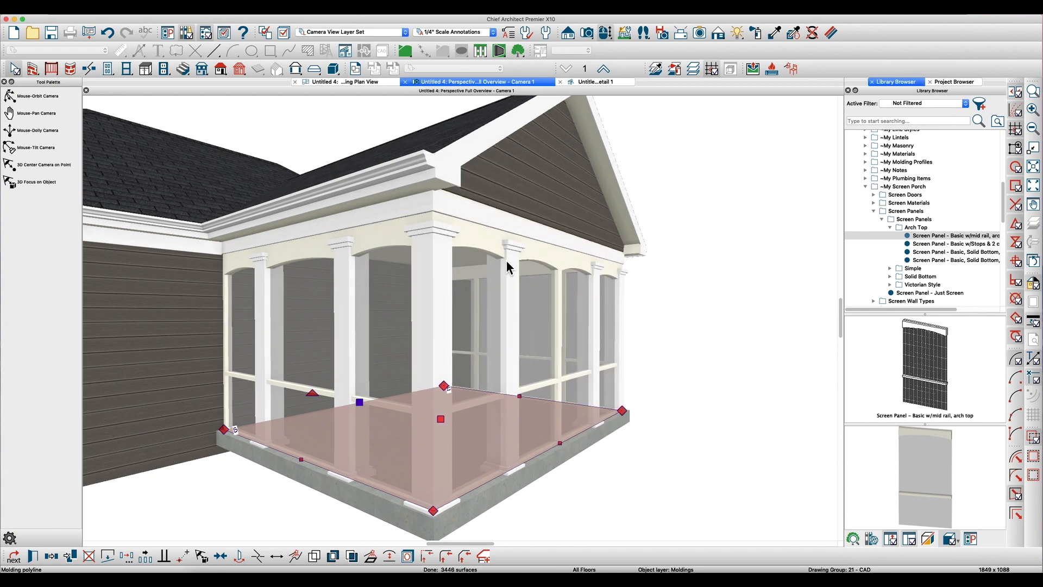
key("Escape")
key("space")
left_click_drag(472, 233, 439, 288)
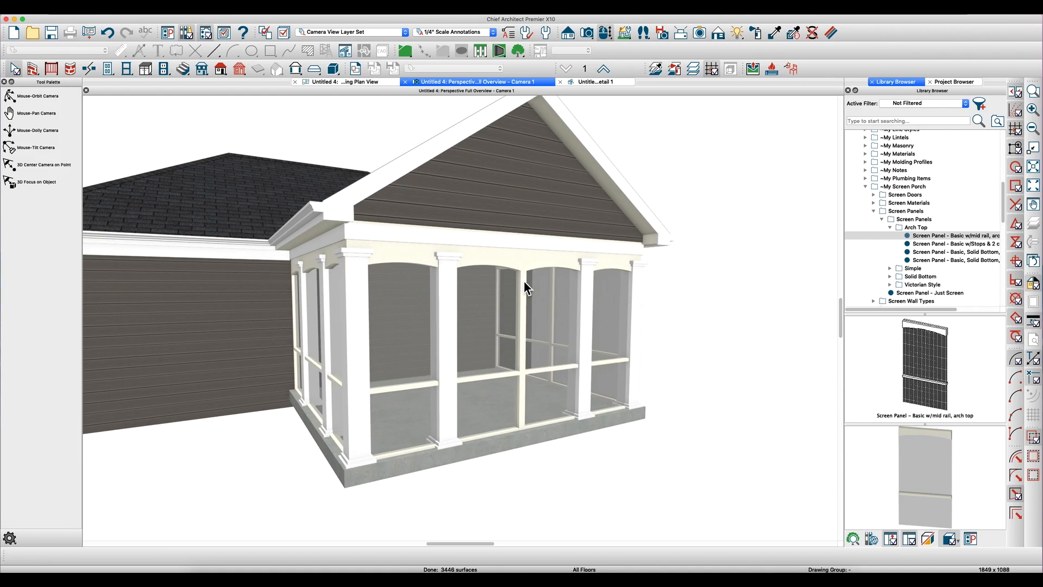